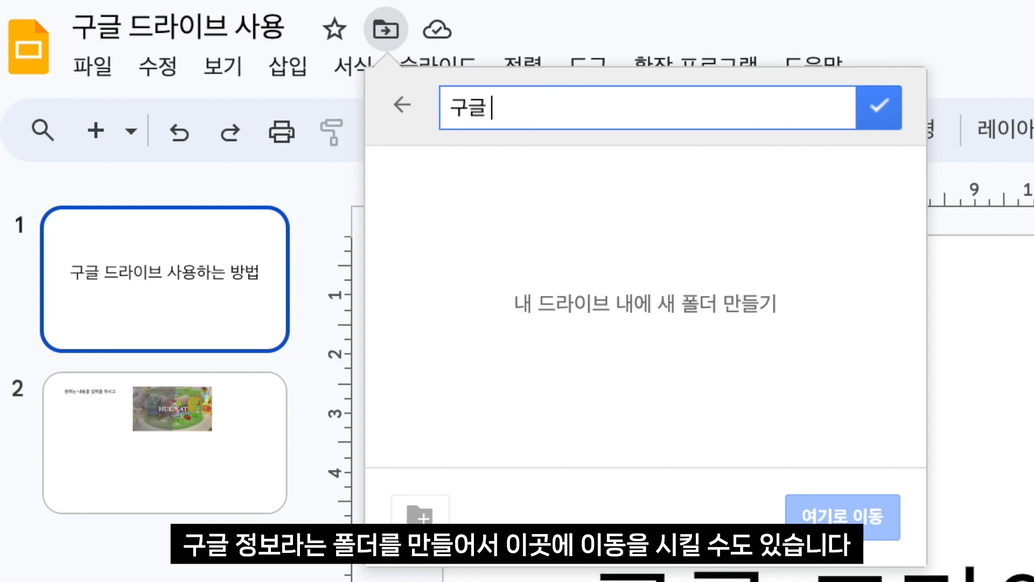
Create a folder named 구글 정보 in My Drive and move the presentation into it.
{"action": "left_click", "coordinate": [876, 107]}
{"action": "left_click", "coordinate": [887, 531]}
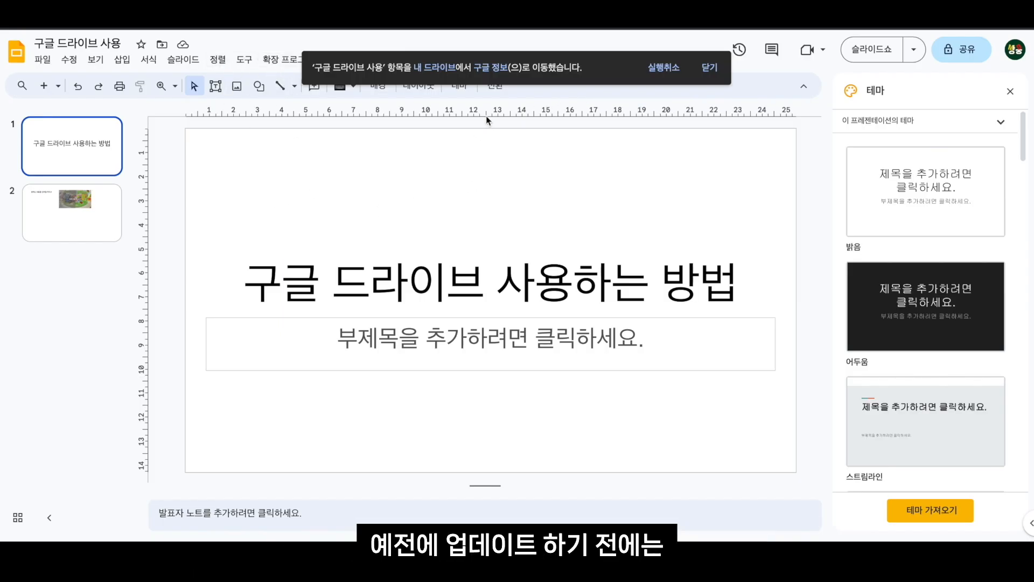
{"action": "left_click", "coordinate": [710, 67]}
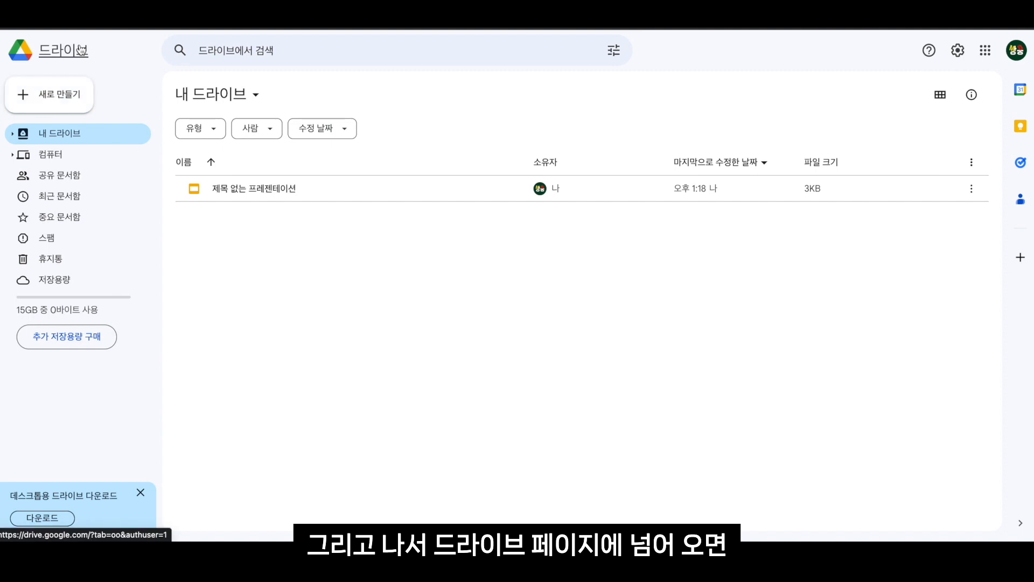
Look inside the 구글 정보 folder in Google Drive and return to My Drive.
{"action": "left_click", "coordinate": [81, 50]}
{"action": "double_click", "coordinate": [245, 367]}
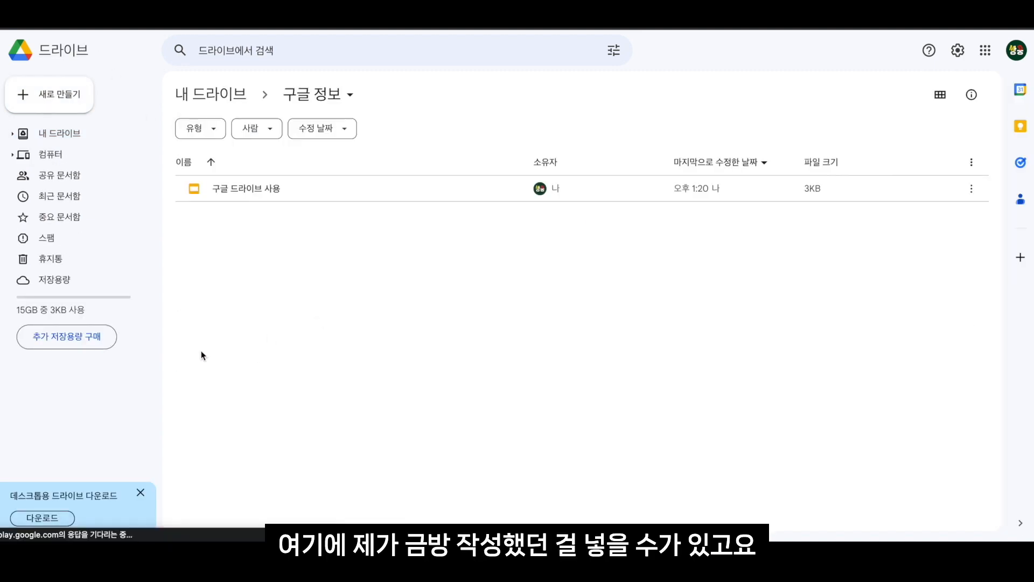
{"action": "left_click", "coordinate": [81, 50]}
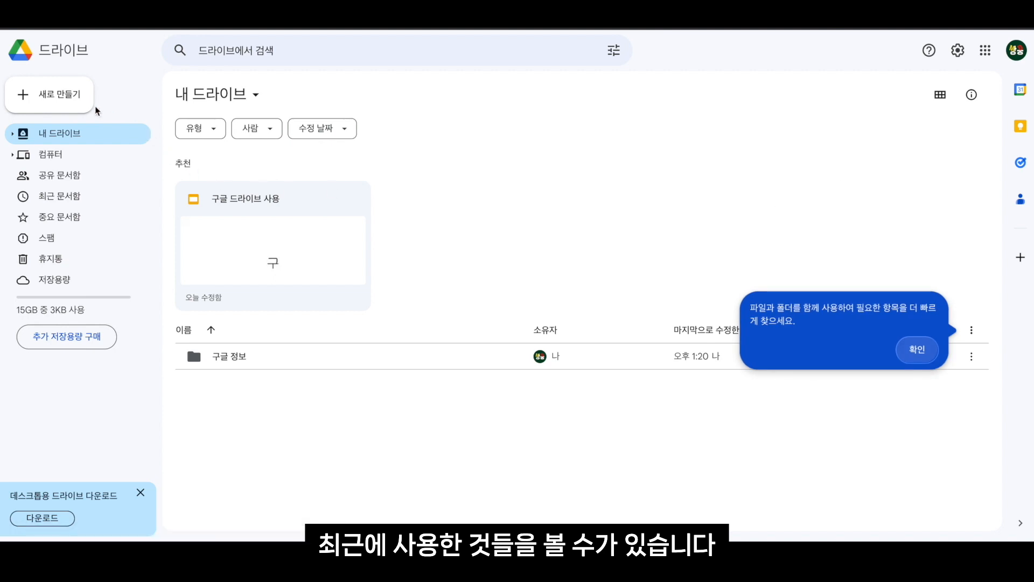
Create a new Google Sheets spreadsheet with the headers 날짜, 횟수 and 시간당 가격 in B2, C2 and D2.
{"action": "left_click", "coordinate": [70, 101]}
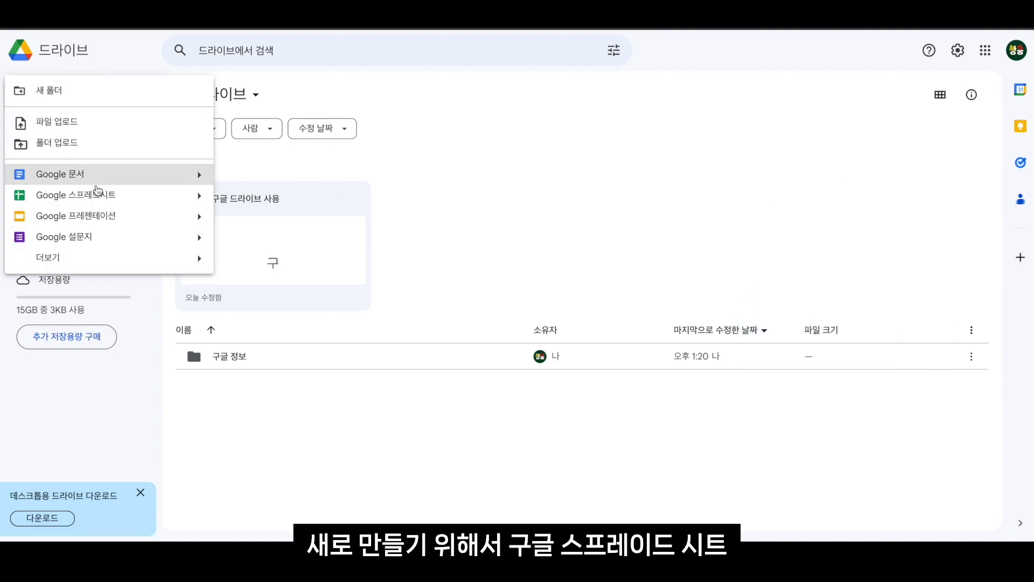
{"action": "left_click", "coordinate": [75, 193]}
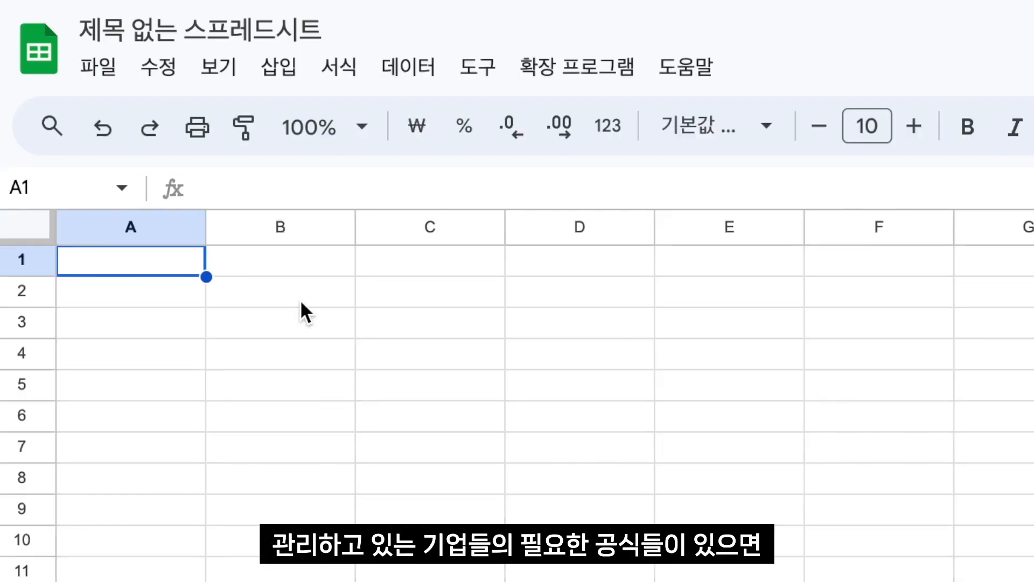
{"action": "left_click", "coordinate": [301, 299]}
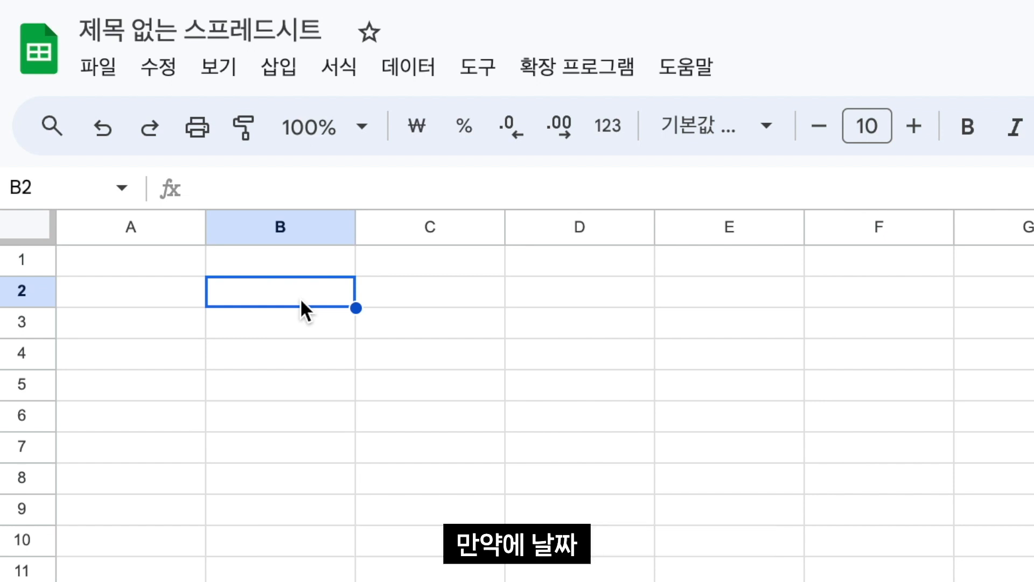
{"action": "type", "text": "날짜"}
{"action": "key", "text": "Return"}
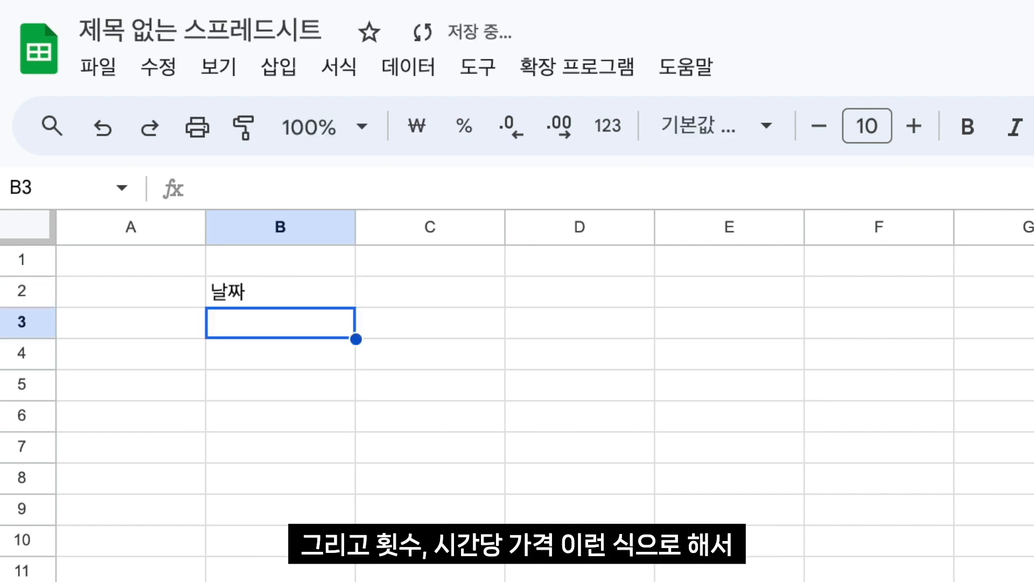
{"action": "key", "text": "Up"}
{"action": "key", "text": "Right"}
{"action": "type", "text": "횟수"}
{"action": "key", "text": "Tab"}
{"action": "type", "text": "시"}
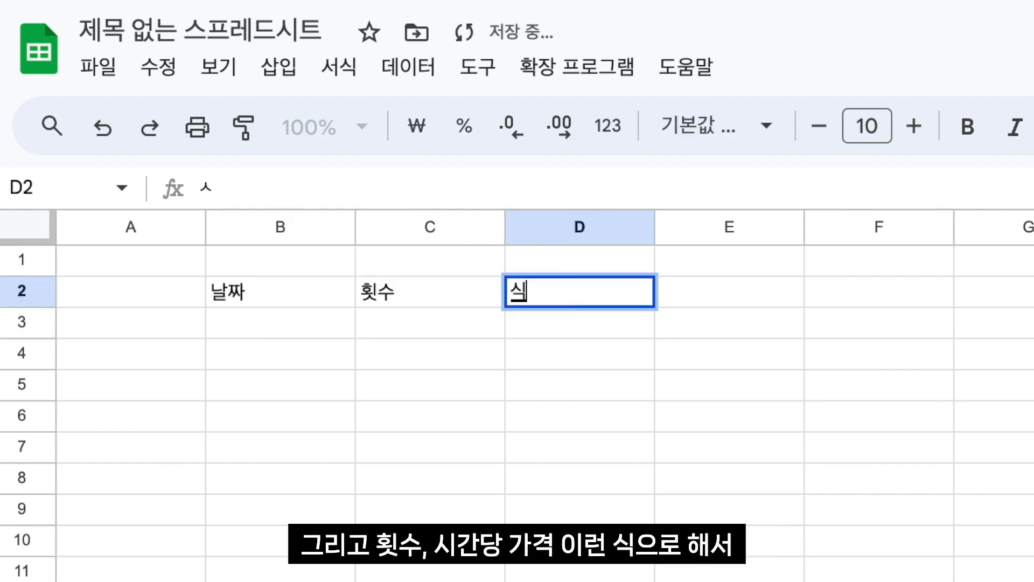
{"action": "type", "text": "간당 가겨ㄱ"}
{"action": "key", "text": "Return"}
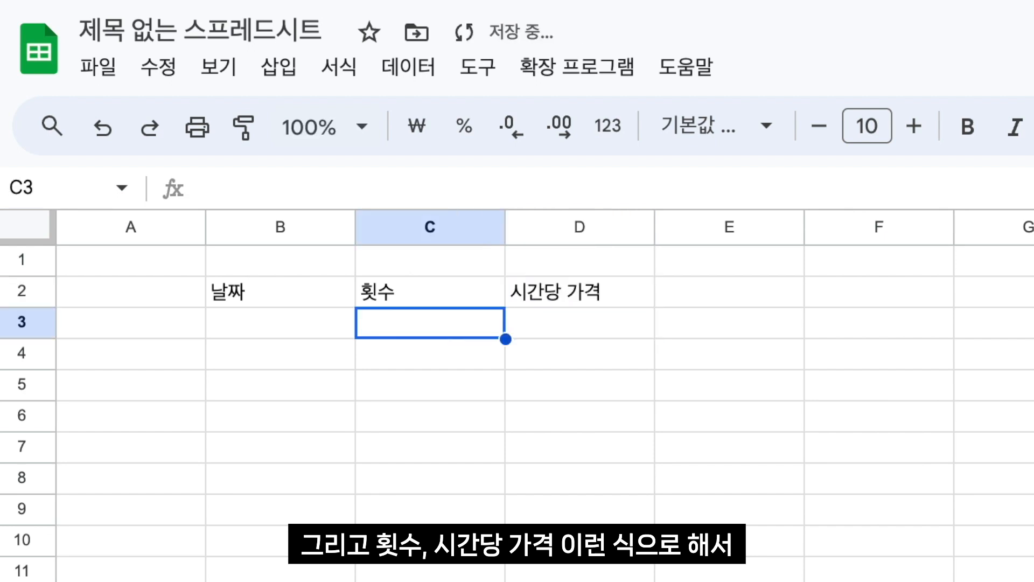
Enter 3 in C3 and 120000 in D3, giving D3 the accounting format (회계) without decimal places.
{"action": "type", "text": "3"}
{"action": "key", "text": "Tab"}
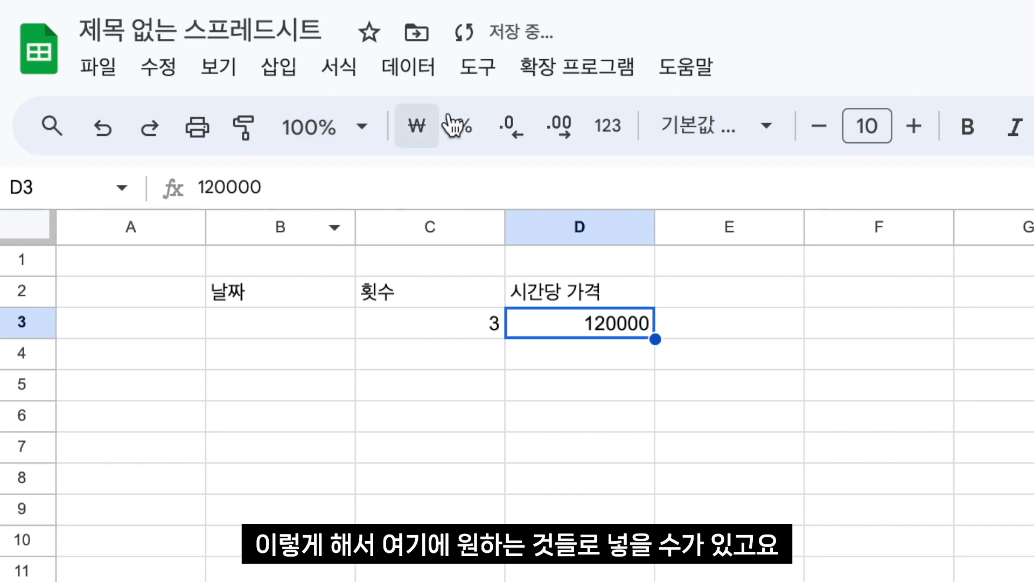
{"action": "left_click", "coordinate": [608, 125]}
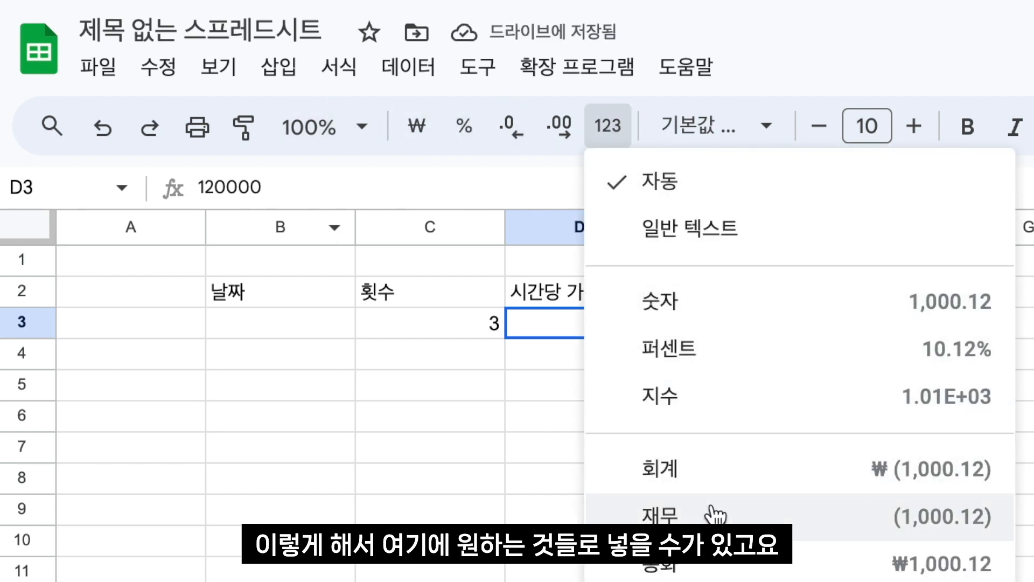
{"action": "left_click", "coordinate": [734, 478]}
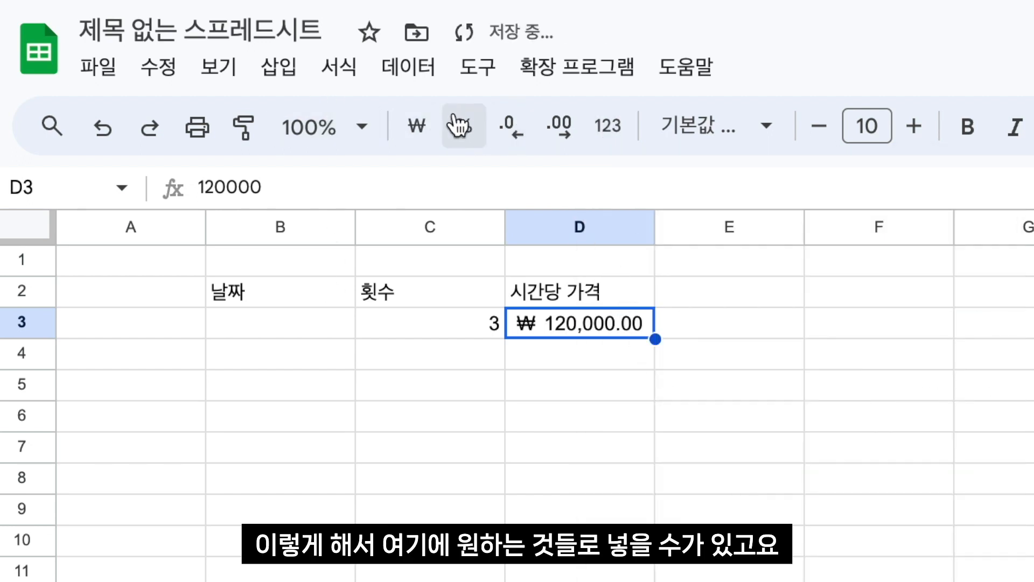
{"action": "left_click", "coordinate": [510, 133]}
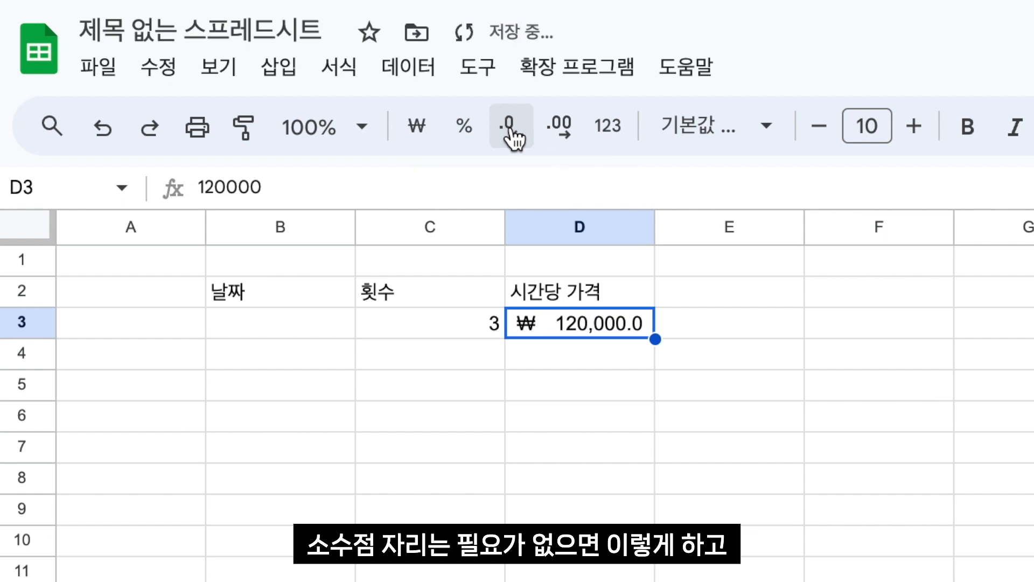
{"action": "left_click", "coordinate": [510, 133]}
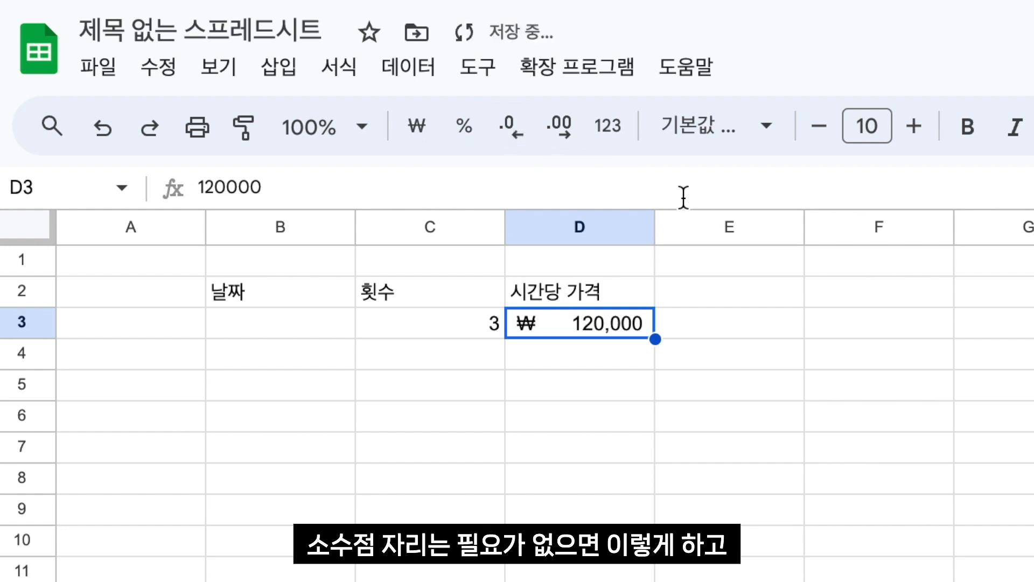
Add the header 합계 in E2 and calculate =C3*D3 in E3.
{"action": "left_click", "coordinate": [733, 292]}
{"action": "type", "text": "해ㅂ계"}
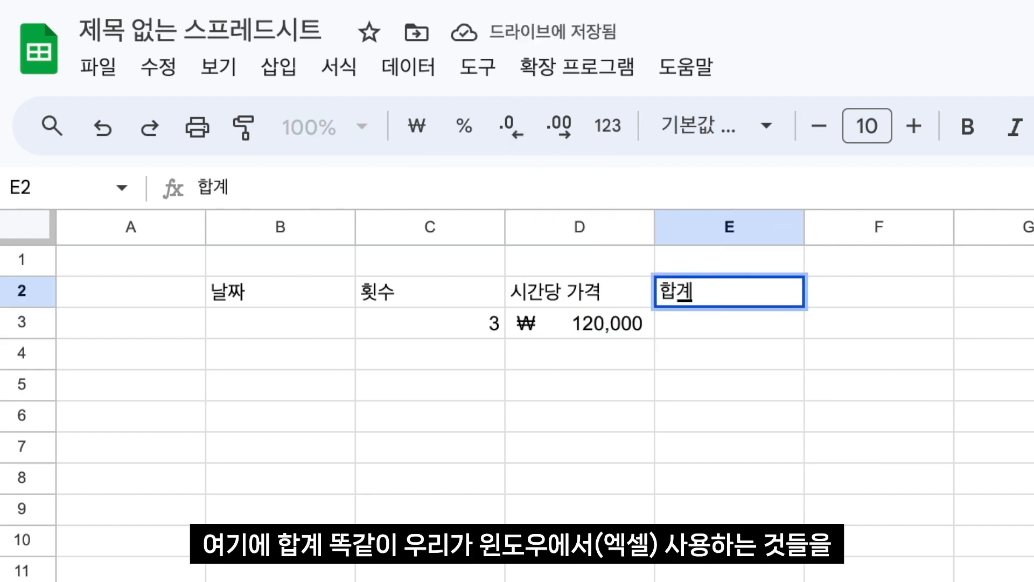
{"action": "key", "text": "Return"}
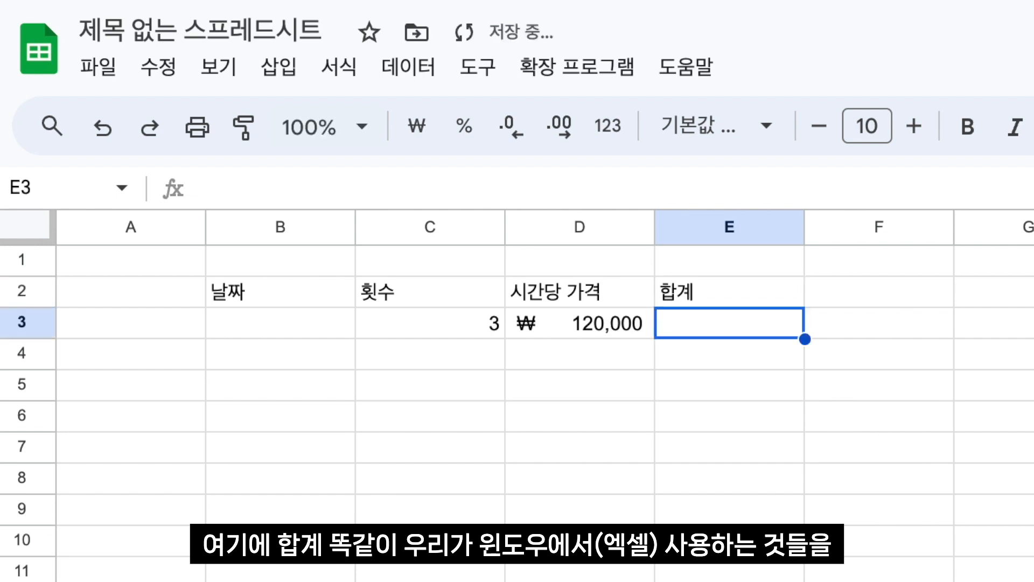
{"action": "type", "text": "="}
{"action": "left_click", "coordinate": [441, 317]}
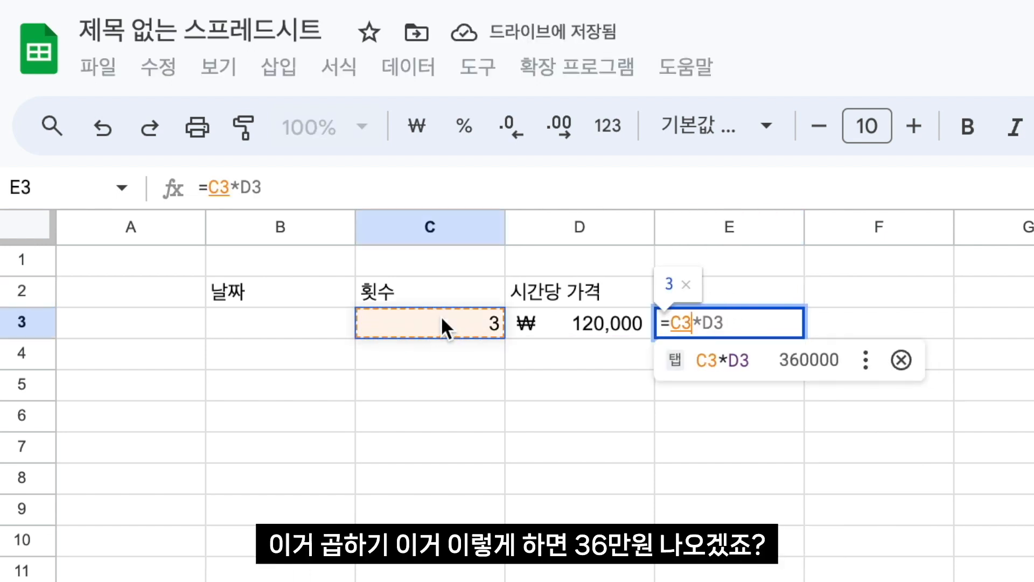
{"action": "type", "text": "*"}
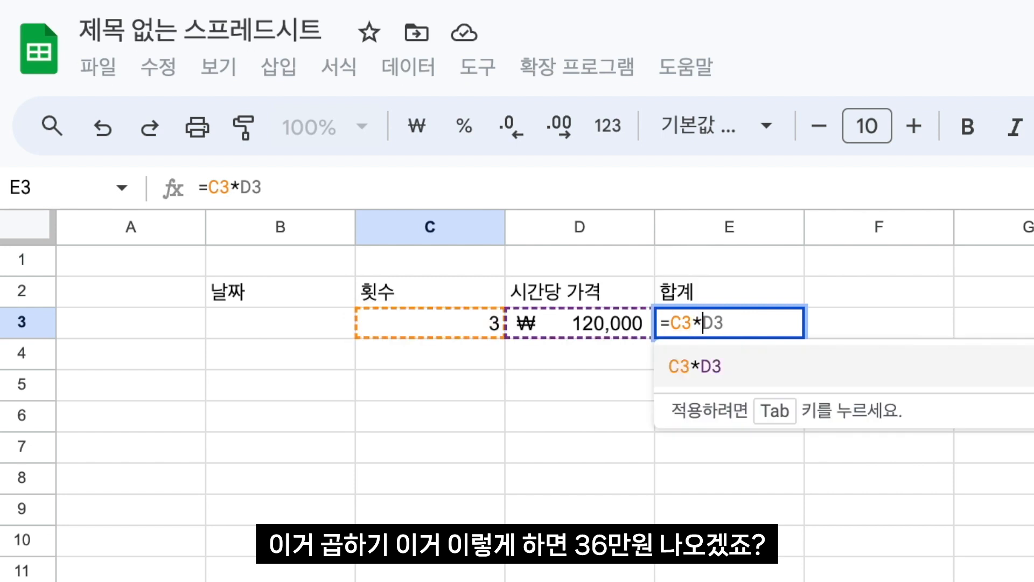
{"action": "left_click", "coordinate": [574, 328]}
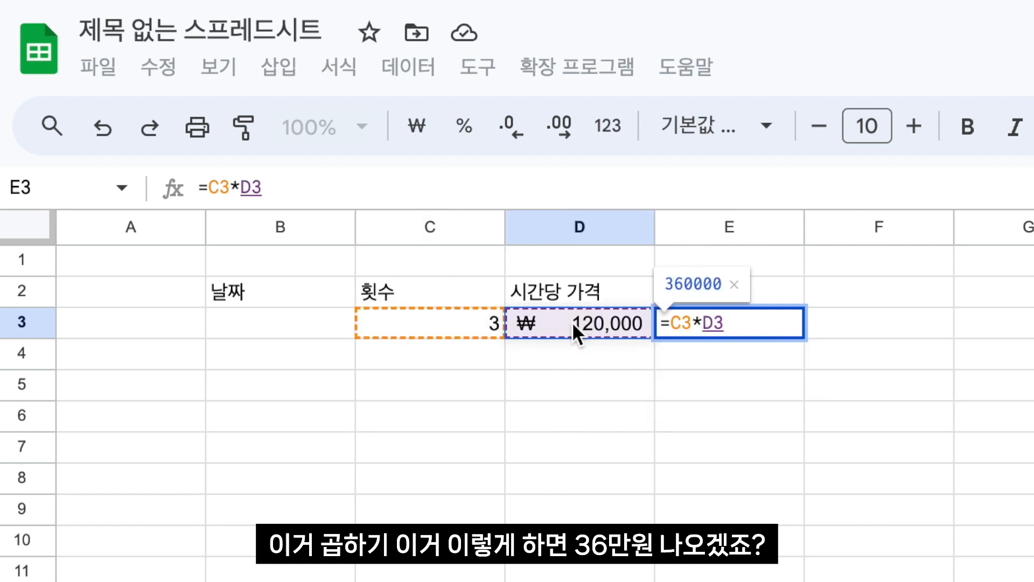
{"action": "key", "text": "Return"}
Format the total in E3 as accounting (회계) with no decimal places.
{"action": "left_click", "coordinate": [734, 328]}
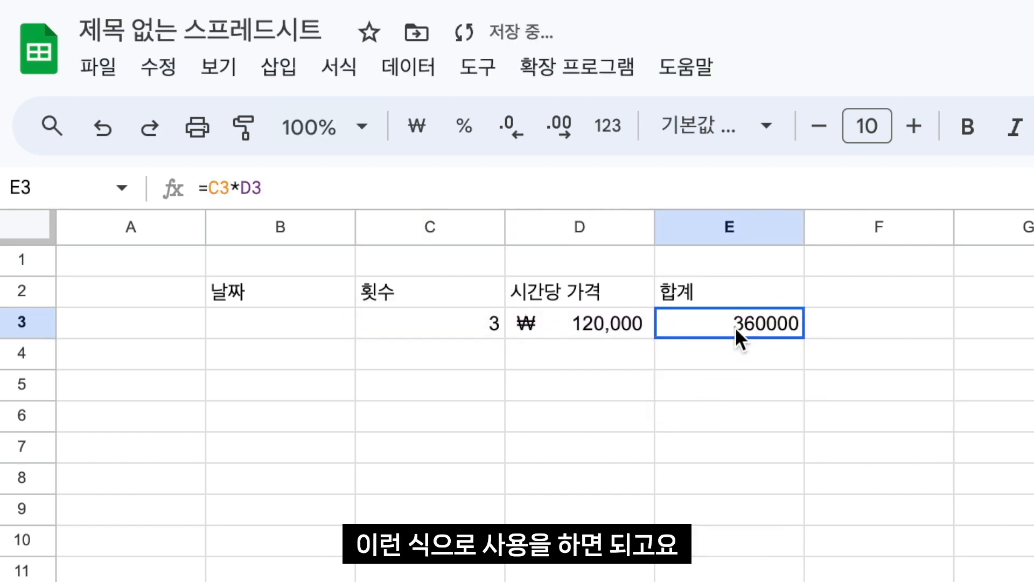
{"action": "left_click", "coordinate": [614, 128]}
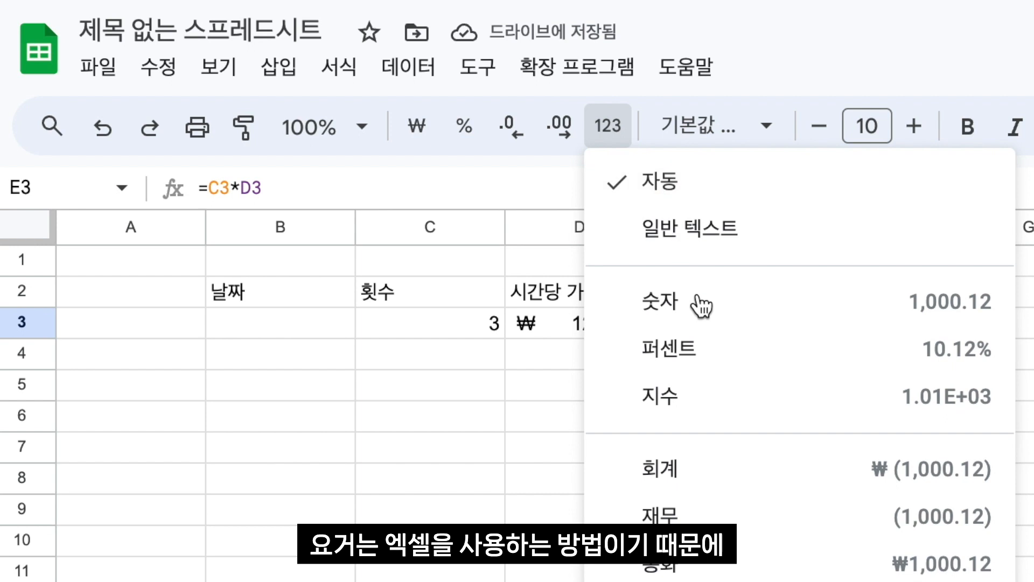
{"action": "left_click", "coordinate": [757, 484]}
{"action": "left_click", "coordinate": [516, 129]}
{"action": "left_click", "coordinate": [516, 129]}
{"action": "left_click", "coordinate": [665, 485]}
Rename the spreadsheet as 외주.
{"action": "left_click", "coordinate": [247, 24]}
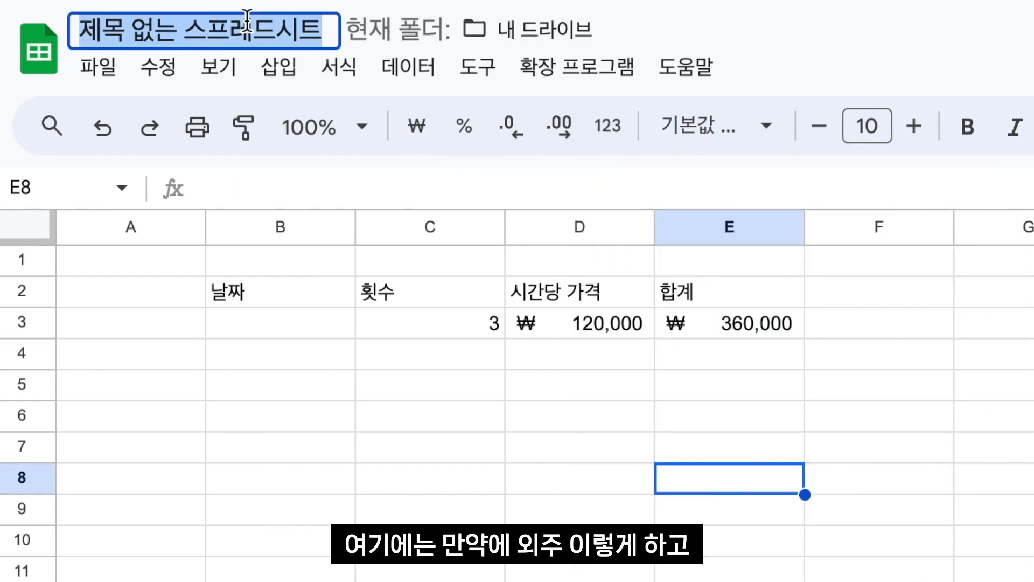
{"action": "type", "text": "외주"}
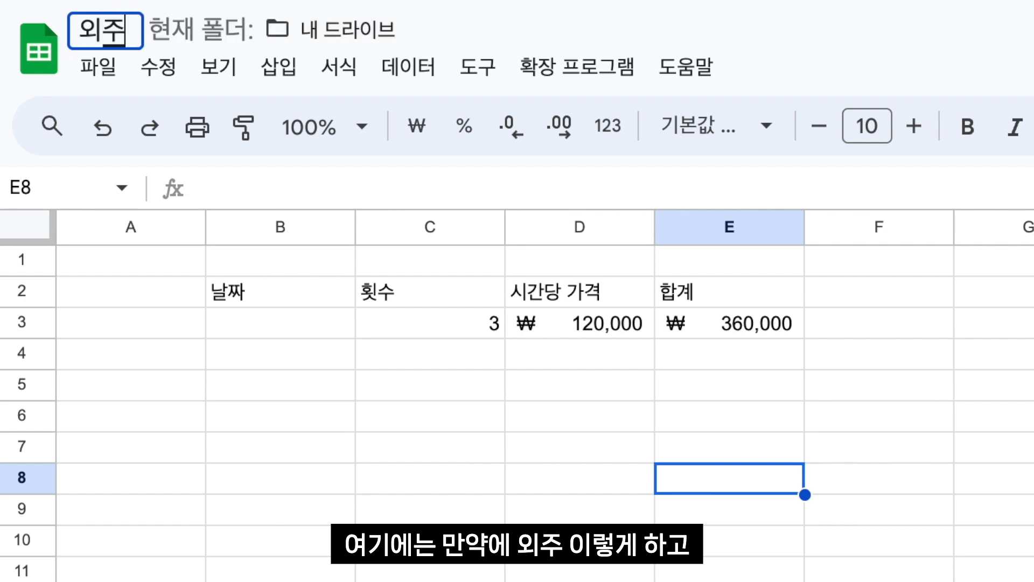
{"action": "key", "text": "Return"}
Create a folder named 외주업체 in My Drive, move the spreadsheet into it and check it in Google Drive.
{"action": "left_click", "coordinate": [218, 33]}
{"action": "left_click", "coordinate": [251, 485]}
{"action": "type", "text": "외주업체"}
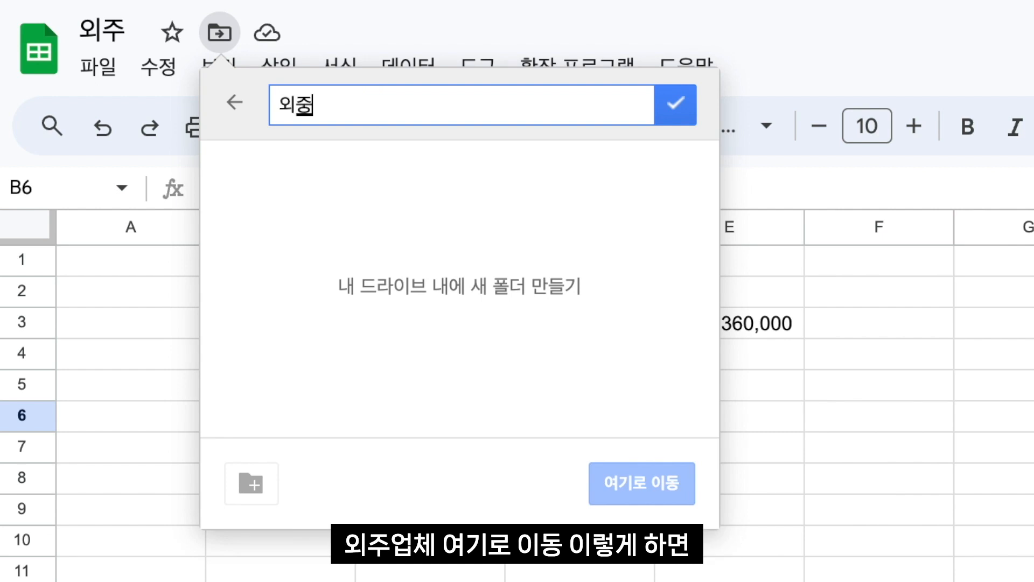
{"action": "key", "text": "Return"}
{"action": "left_click", "coordinate": [642, 474]}
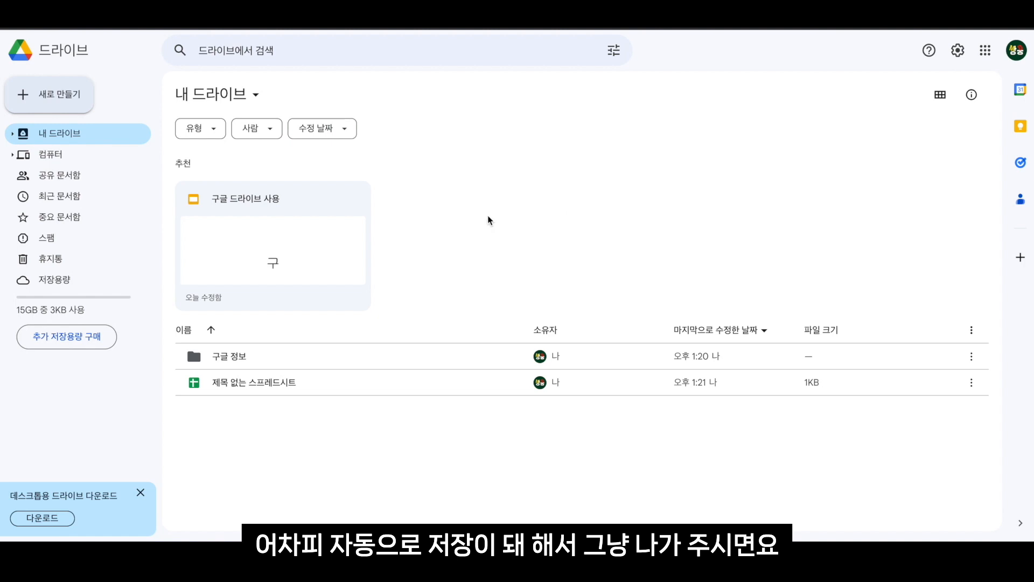
{"action": "left_click", "coordinate": [240, 389]}
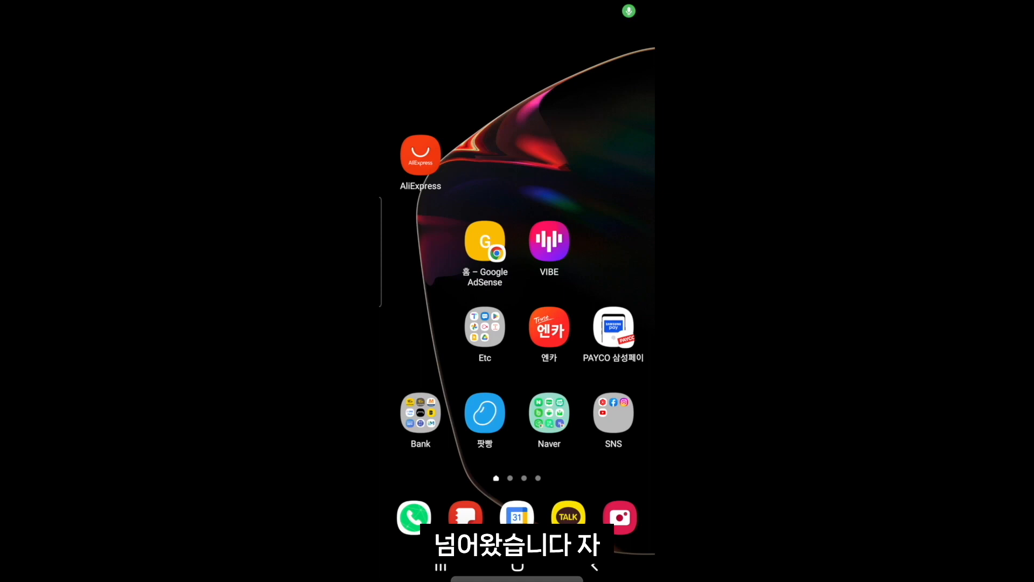
Switch to the phone and open the Drive app (드라이브) from the Google app folder.
{"action": "left_click_drag", "start_coordinate": [517, 431], "coordinate": [517, 215]}
{"action": "left_click", "coordinate": [548, 103]}
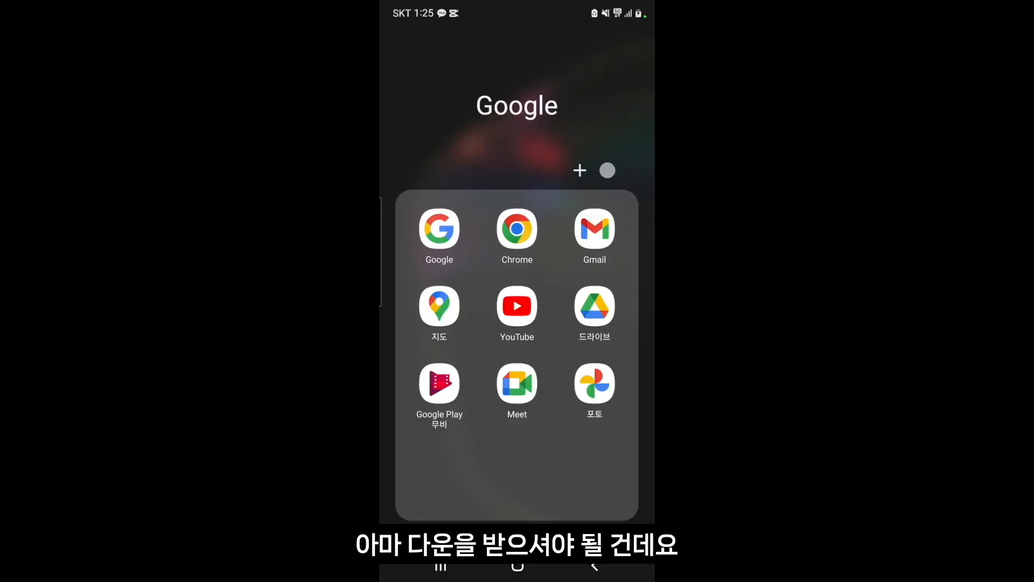
{"action": "key", "text": "Escape"}
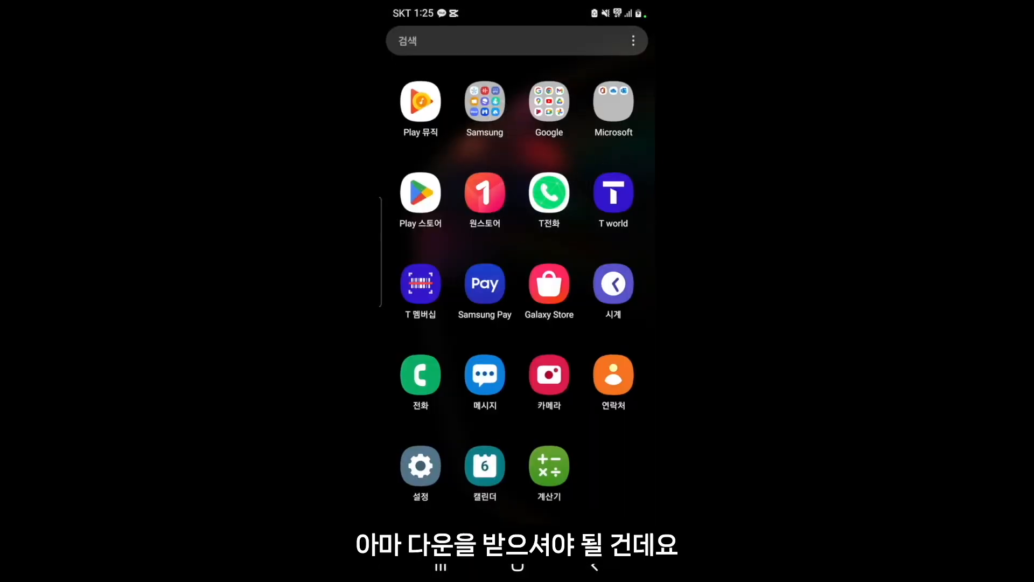
{"action": "left_click", "coordinate": [420, 192]}
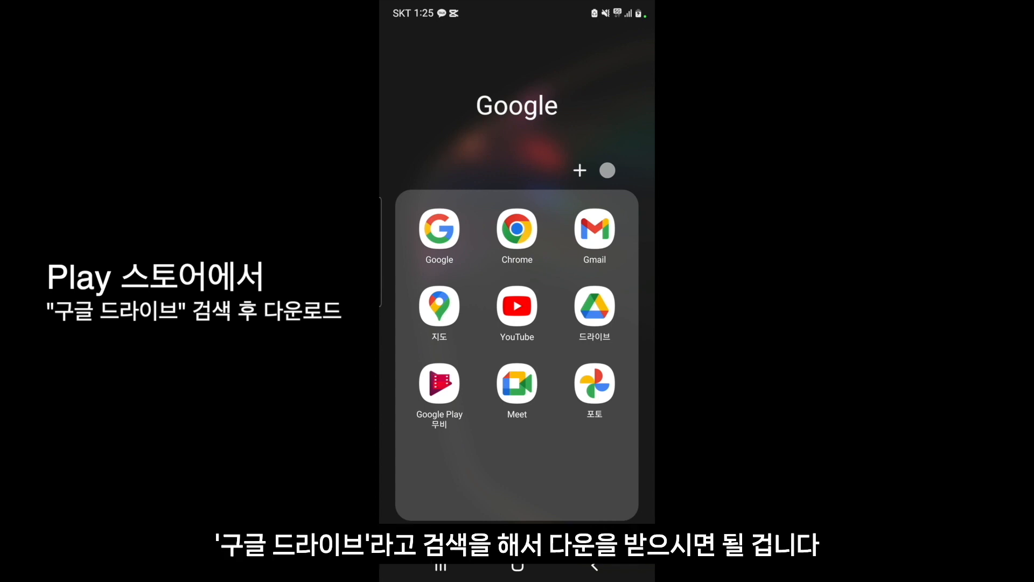
{"action": "left_click", "coordinate": [594, 306]}
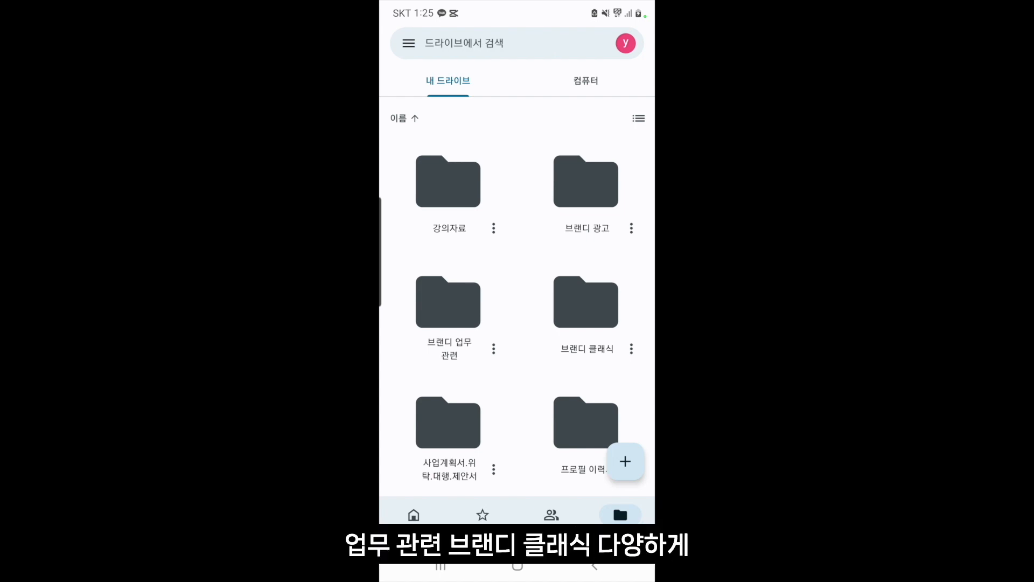
Browse the My Drive folders and open the presentation stored in the 구글 정보 folder.
{"action": "scroll", "coordinate": [517, 297], "scroll_direction": "down", "scroll_amount": 18}
{"action": "scroll", "coordinate": [517, 296], "scroll_direction": "up", "scroll_amount": 12}
{"action": "scroll", "coordinate": [517, 297], "scroll_direction": "up", "scroll_amount": 6}
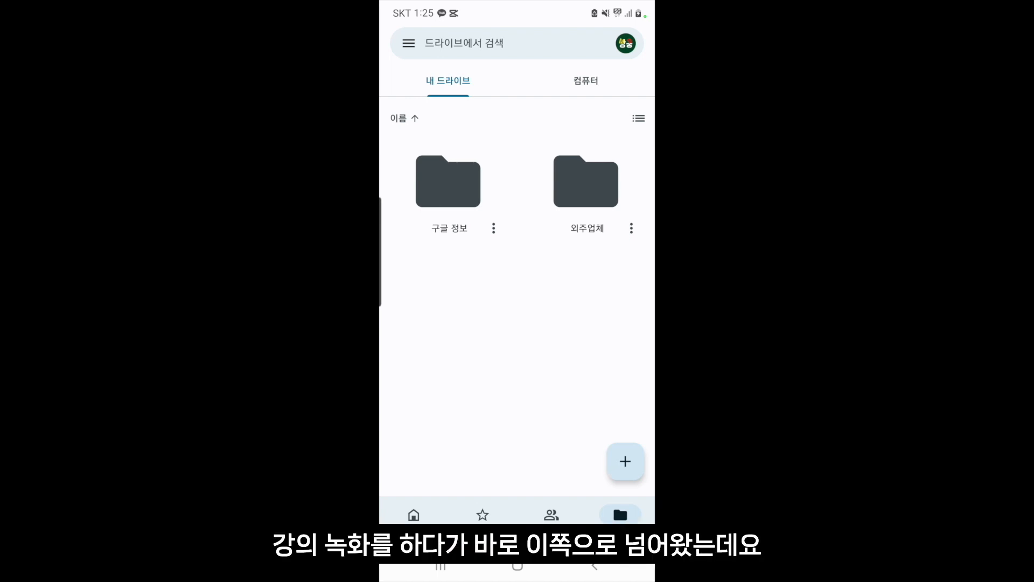
{"action": "left_click", "coordinate": [448, 182]}
{"action": "left_click", "coordinate": [448, 149]}
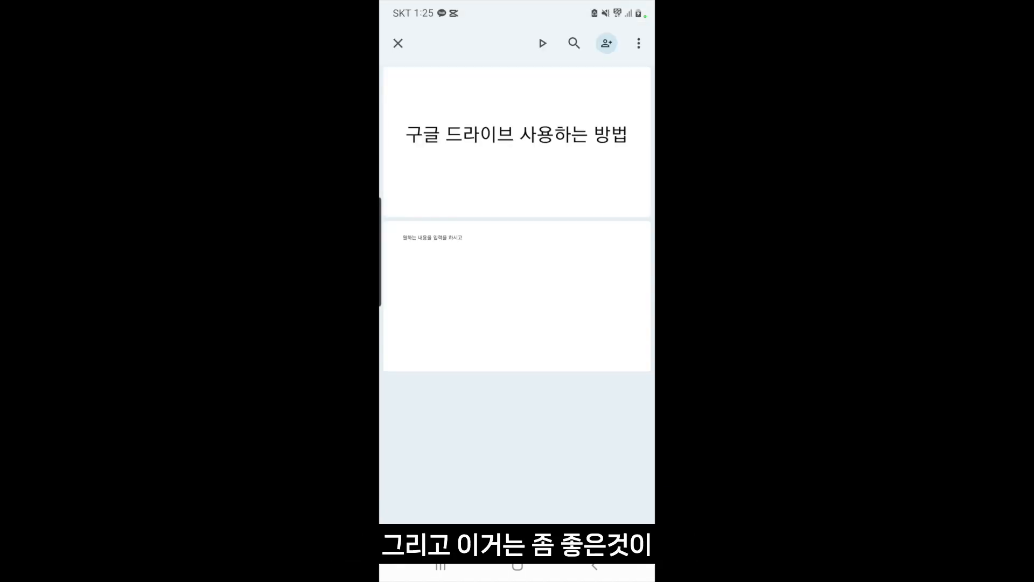
Edit the first slide of the presentation so its title reads 드라이브 사용하는 방법.
{"action": "left_click", "coordinate": [517, 142]}
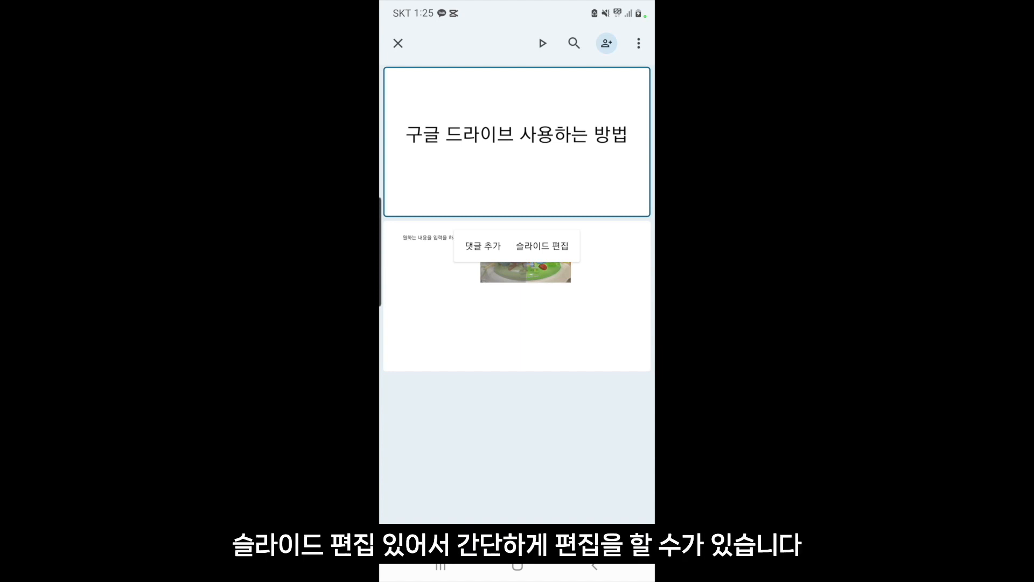
{"action": "left_click", "coordinate": [541, 245]}
{"action": "double_click", "coordinate": [519, 273]}
{"action": "key", "text": "BackSpace"}
{"action": "key", "text": "BackSpace"}
{"action": "key", "text": "BackSpace"}
{"action": "key", "text": "BackSpace"}
{"action": "key", "text": "BackSpace"}
{"action": "key", "text": "BackSpace"}
{"action": "key", "text": "BackSpace"}
{"action": "key", "text": "BackSpace"}
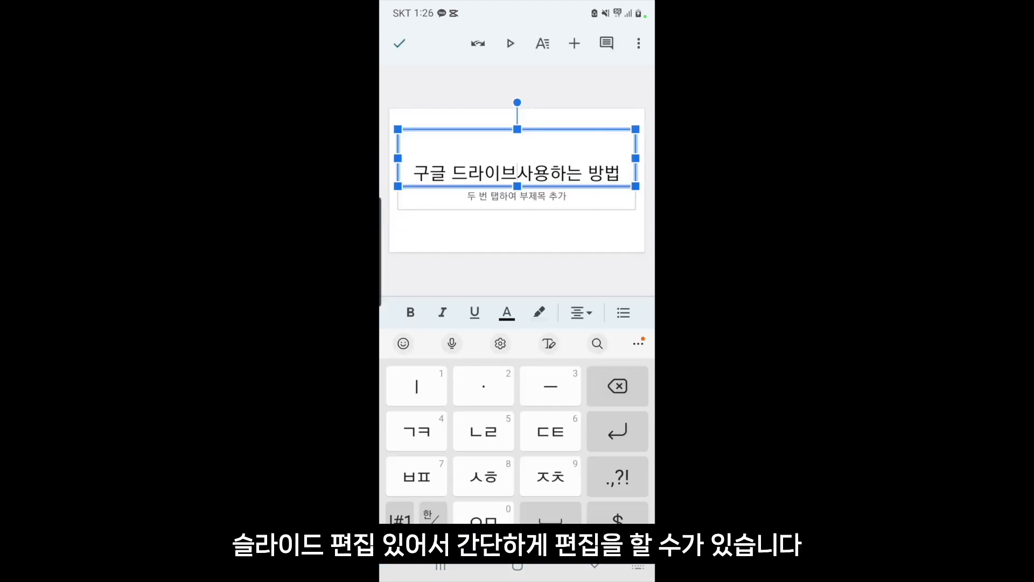
{"action": "type", "text": "드라이브"}
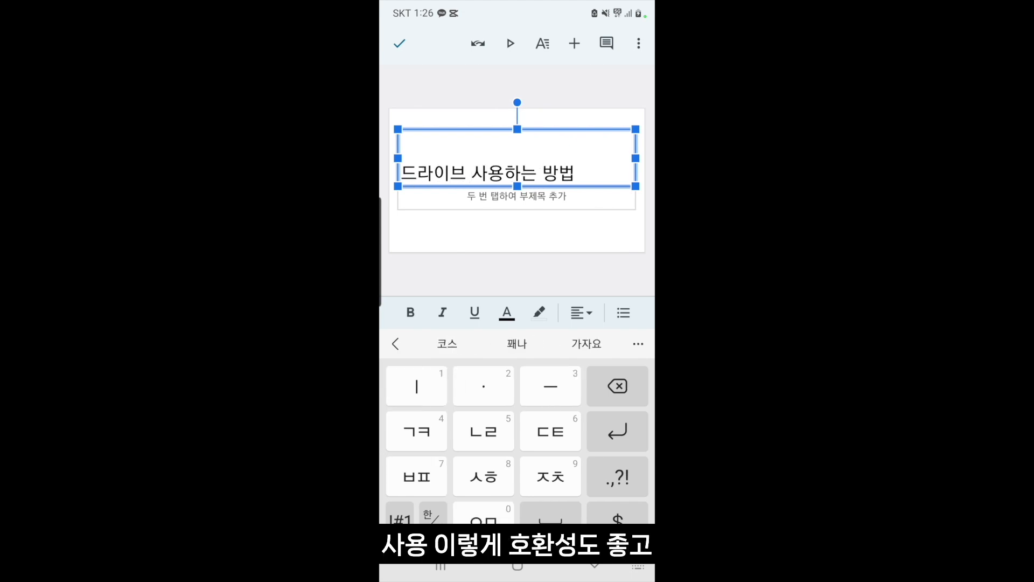
Centre-align the first slide's title text and finish editing the slide.
{"action": "left_click", "coordinate": [582, 312]}
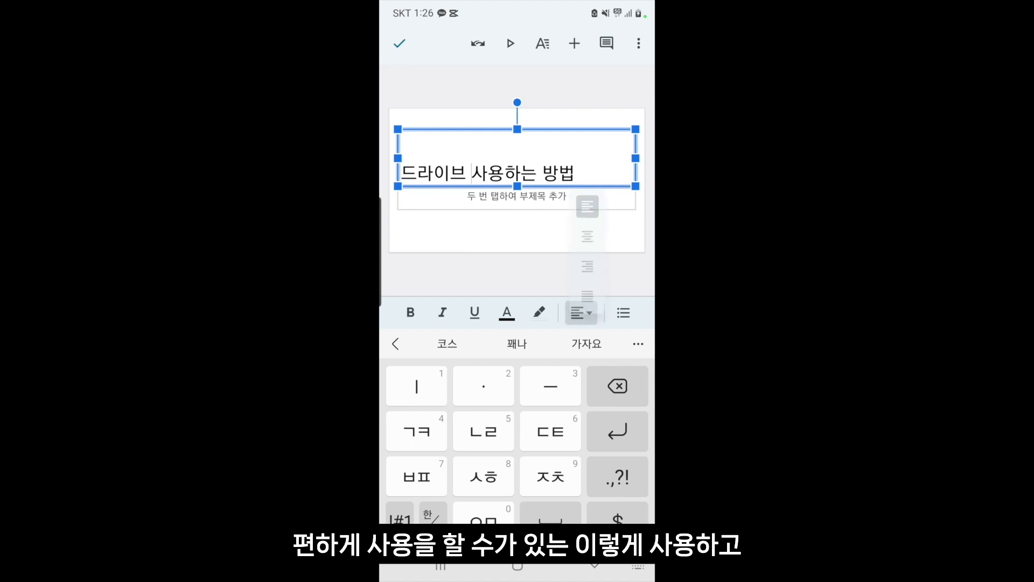
{"action": "left_click", "coordinate": [586, 229]}
{"action": "left_click", "coordinate": [400, 43]}
{"action": "left_click", "coordinate": [398, 43]}
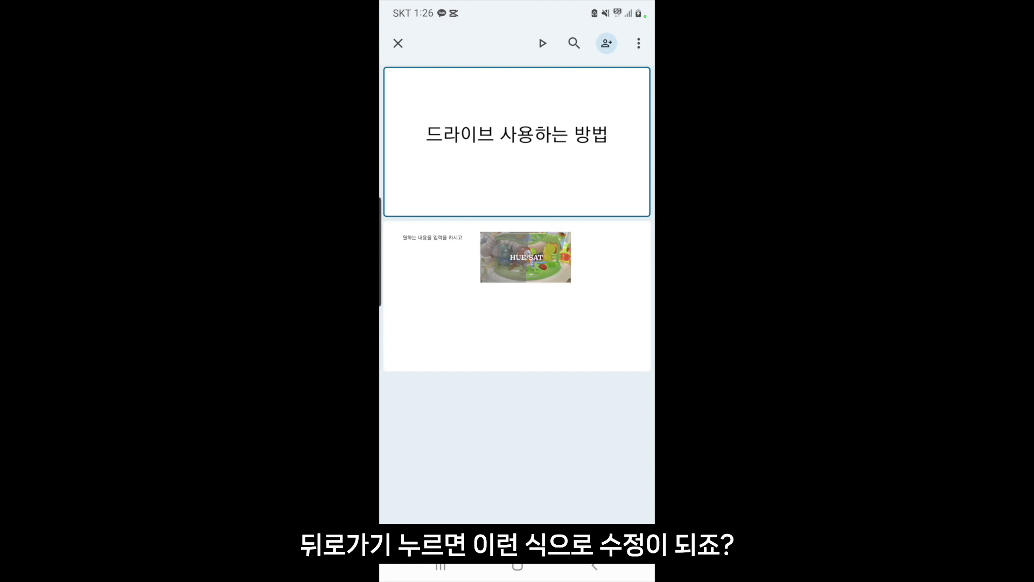
Close the presentation, reopen it from the 구글 정보 folder to check the edited title, and return to My Drive.
{"action": "left_click", "coordinate": [398, 43]}
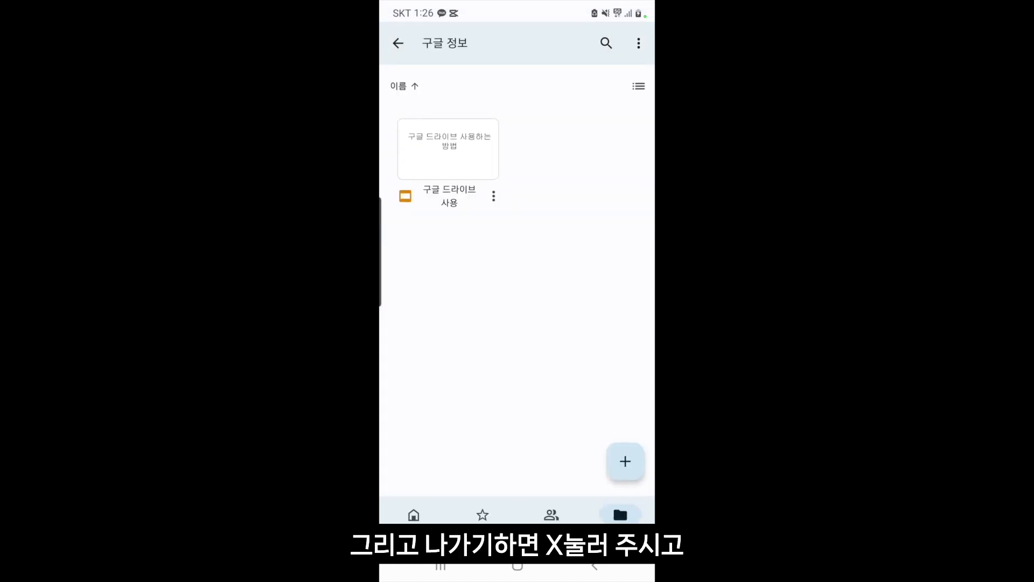
{"action": "left_click", "coordinate": [448, 157]}
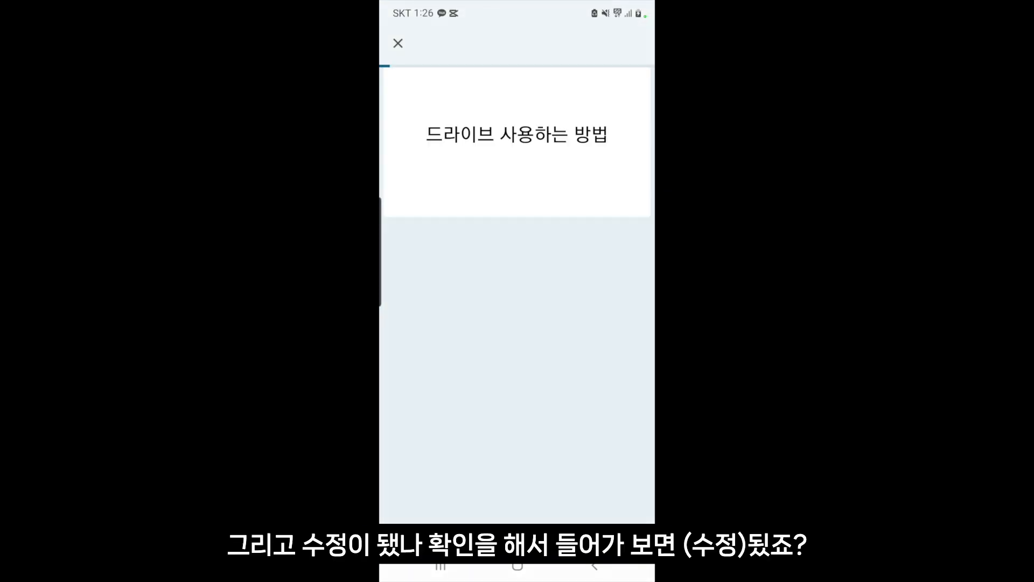
{"action": "left_click", "coordinate": [398, 43]}
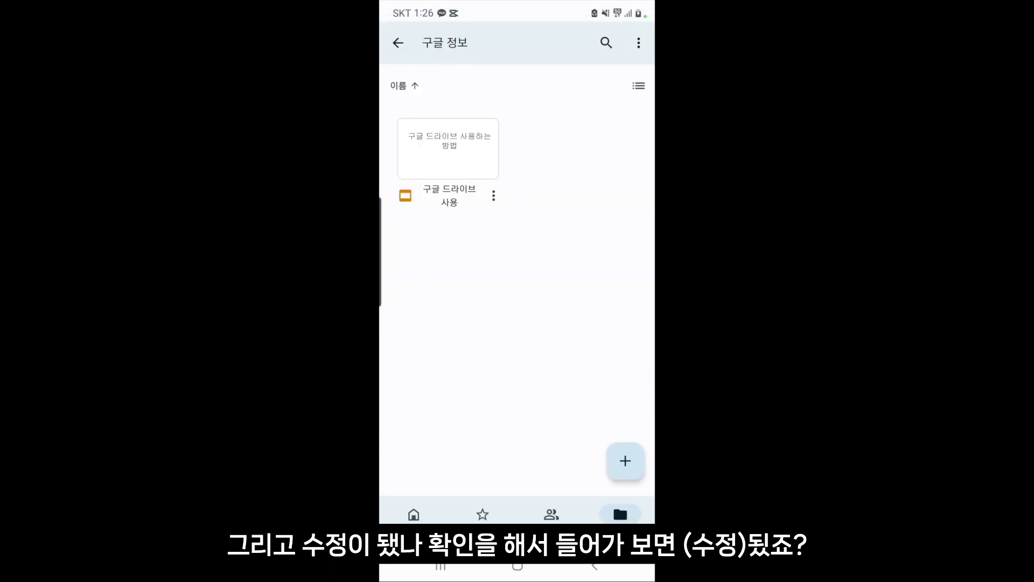
{"action": "left_click", "coordinate": [397, 42]}
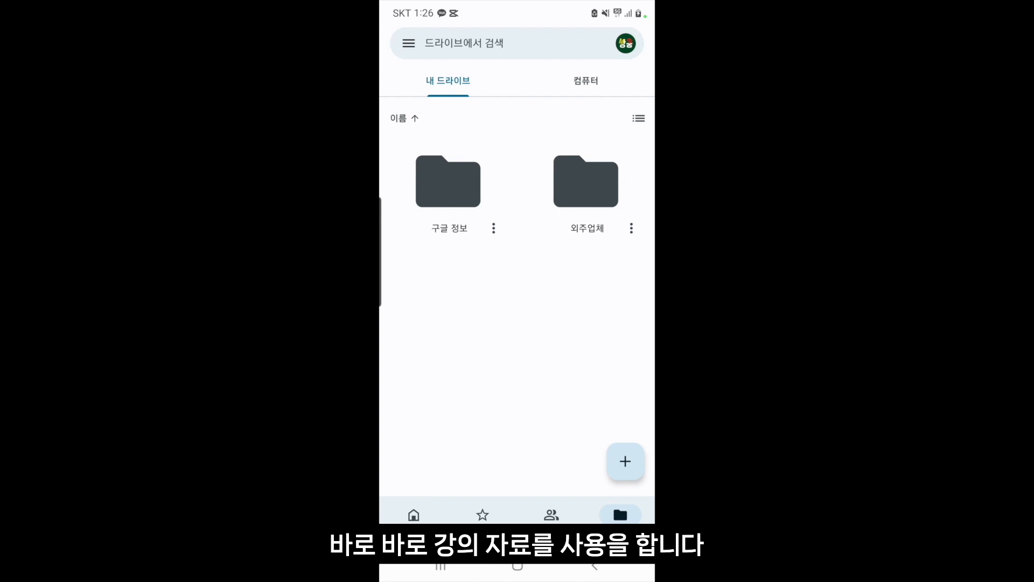
Switch to the other Drive account and open the Final Cut Pro presentation in the 원본 folder inside 강의자료.
{"action": "left_click", "coordinate": [626, 43]}
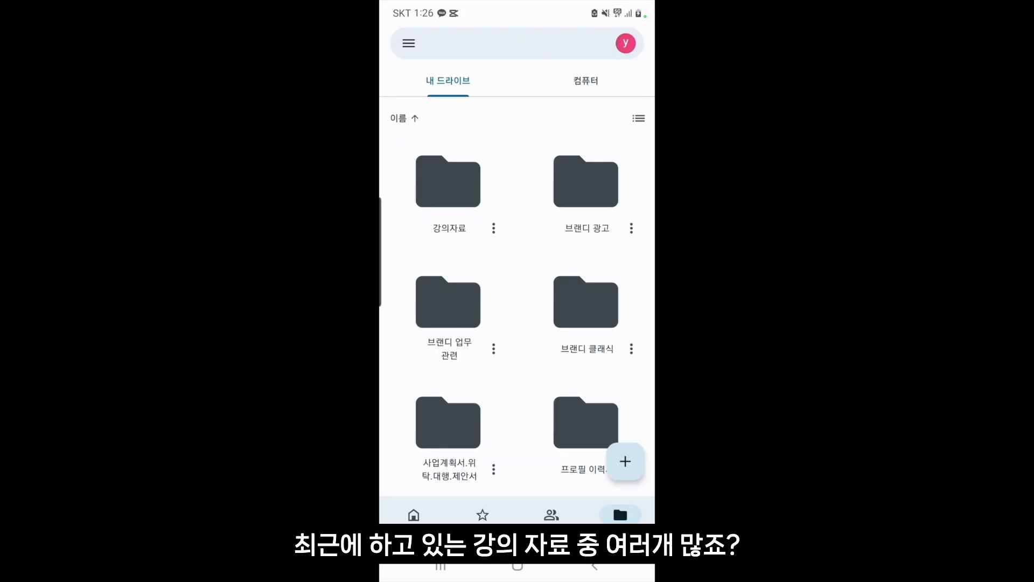
{"action": "left_click", "coordinate": [448, 182]}
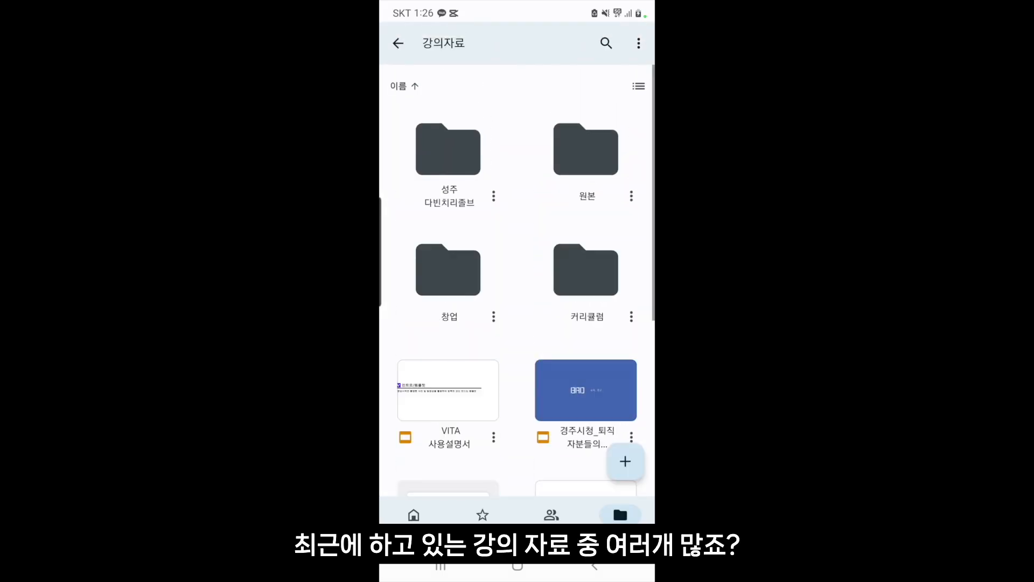
{"action": "left_click", "coordinate": [586, 150]}
{"action": "scroll", "coordinate": [517, 301], "scroll_direction": "down", "scroll_amount": 9}
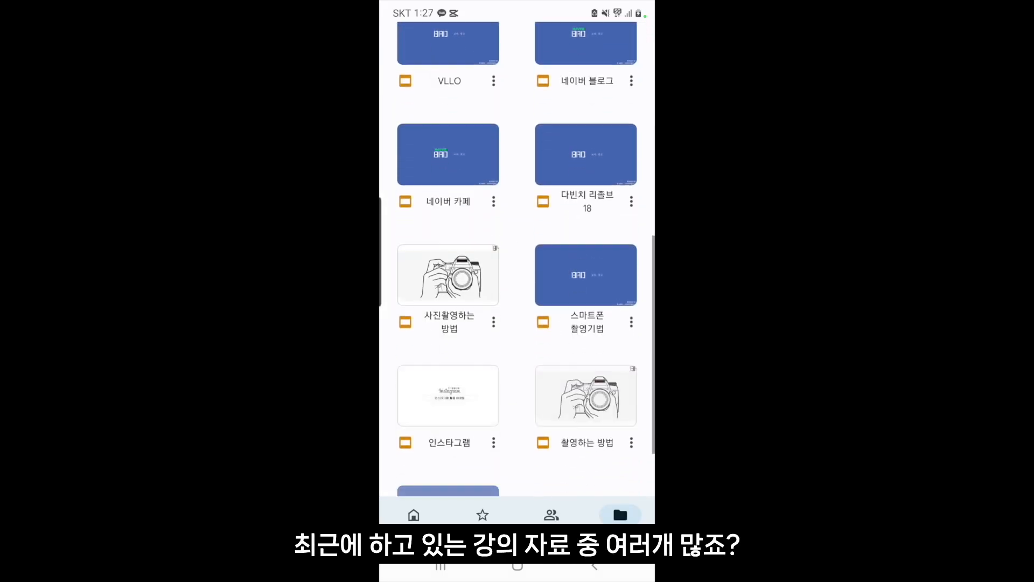
{"action": "scroll", "coordinate": [517, 259], "scroll_direction": "down", "scroll_amount": 3}
{"action": "left_click", "coordinate": [449, 423]}
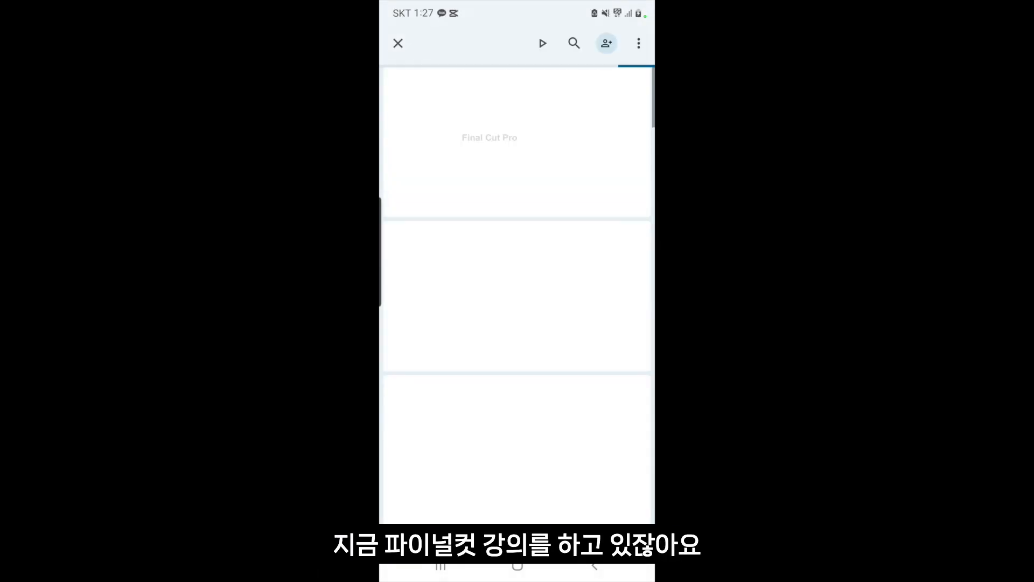
Look through the slides of the Final Cut Pro lecture presentation, from the theory section to the Titles and VREW slides.
{"action": "scroll", "coordinate": [517, 324], "scroll_direction": "down", "scroll_amount": 10}
{"action": "scroll", "coordinate": [517, 323], "scroll_direction": "down", "scroll_amount": 6}
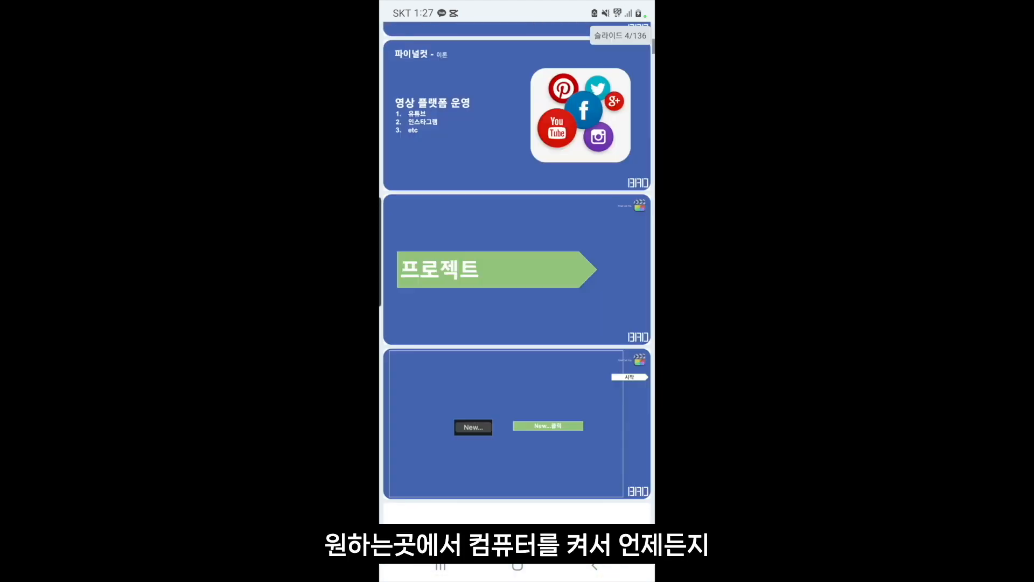
{"action": "scroll", "coordinate": [517, 269], "scroll_direction": "down", "scroll_amount": 9}
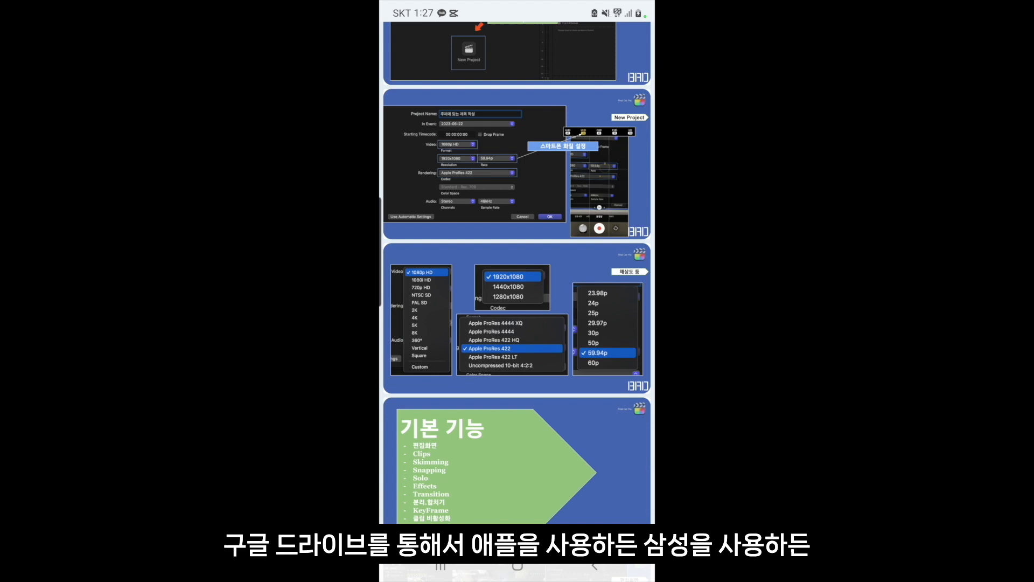
{"action": "scroll", "coordinate": [518, 269], "scroll_direction": "down", "scroll_amount": 10}
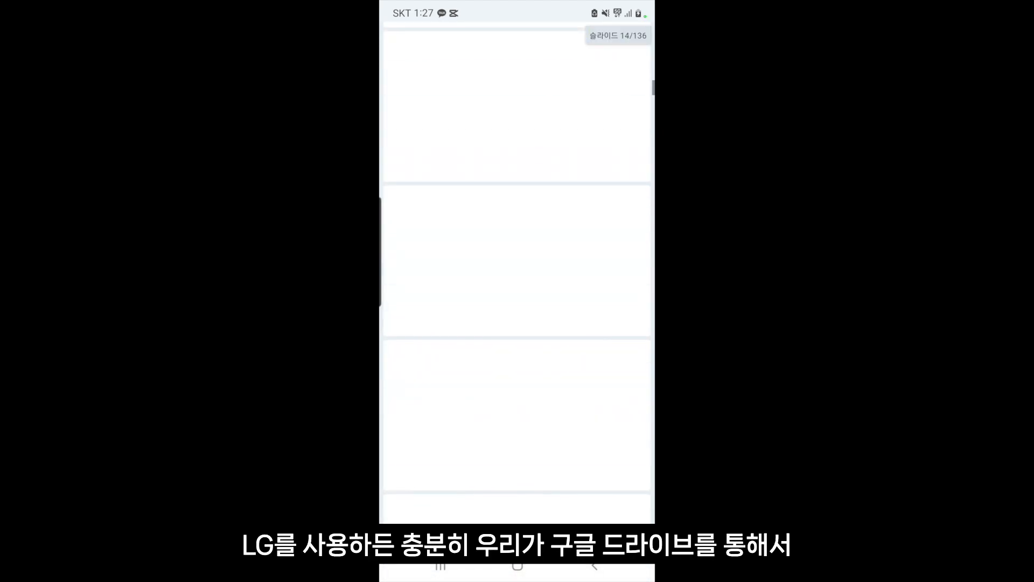
{"action": "scroll", "coordinate": [517, 270], "scroll_direction": "down", "scroll_amount": 10}
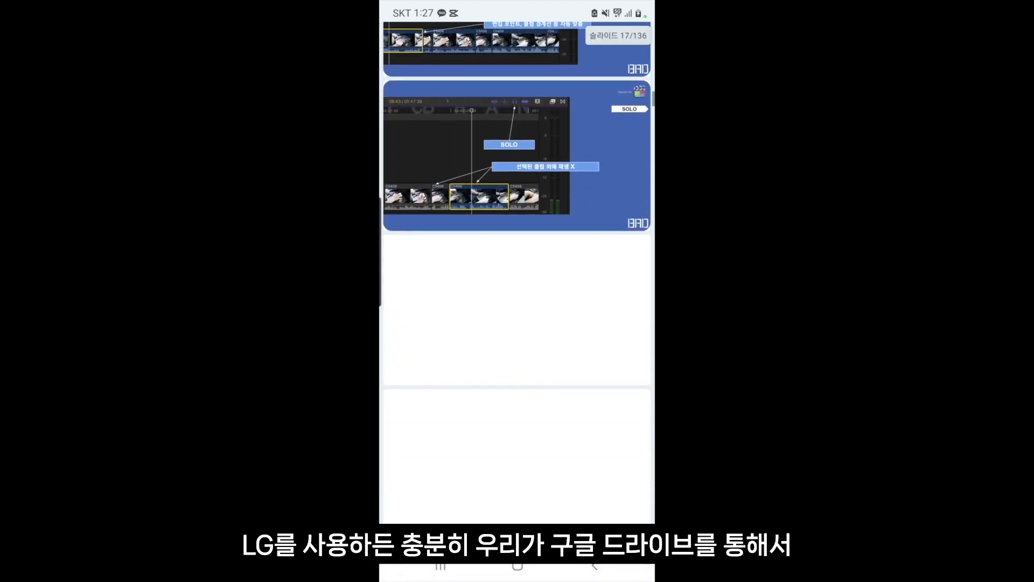
{"action": "scroll", "coordinate": [518, 269], "scroll_direction": "down", "scroll_amount": 10}
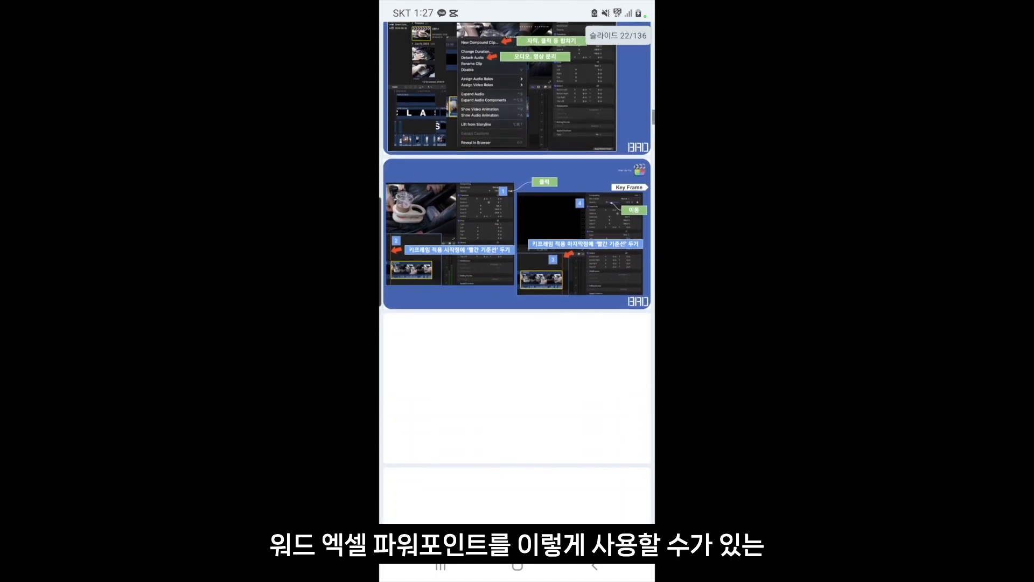
{"action": "scroll", "coordinate": [517, 269], "scroll_direction": "down", "scroll_amount": 2}
{"action": "scroll", "coordinate": [517, 270], "scroll_direction": "down", "scroll_amount": 10}
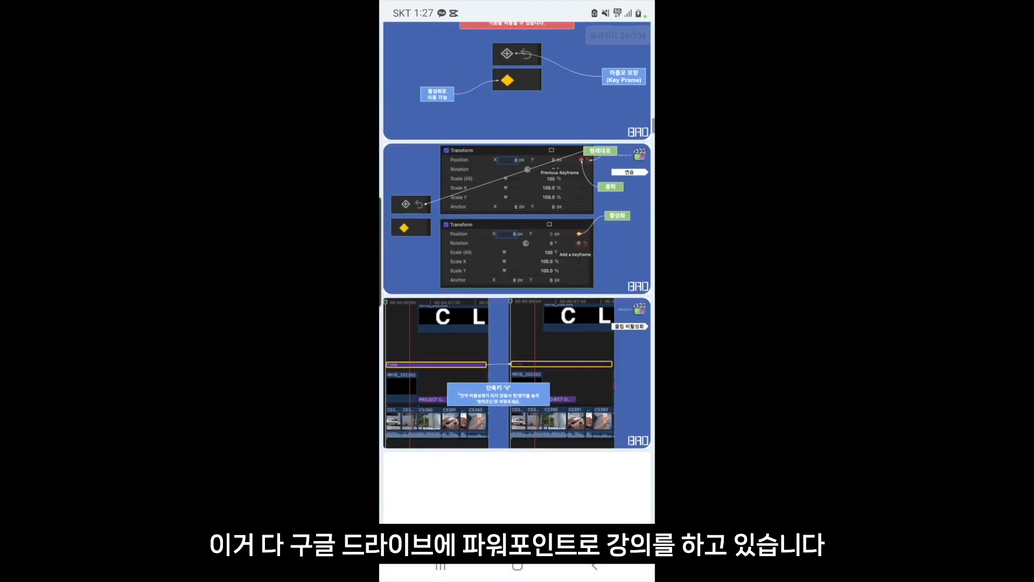
{"action": "scroll", "coordinate": [518, 270], "scroll_direction": "down", "scroll_amount": 5}
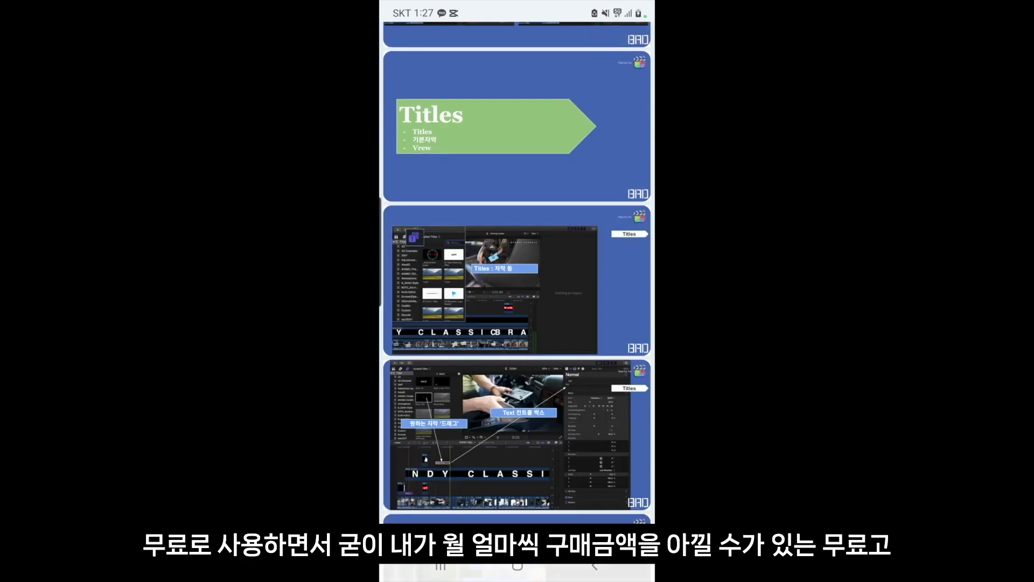
{"action": "scroll", "coordinate": [517, 269], "scroll_direction": "down", "scroll_amount": 2}
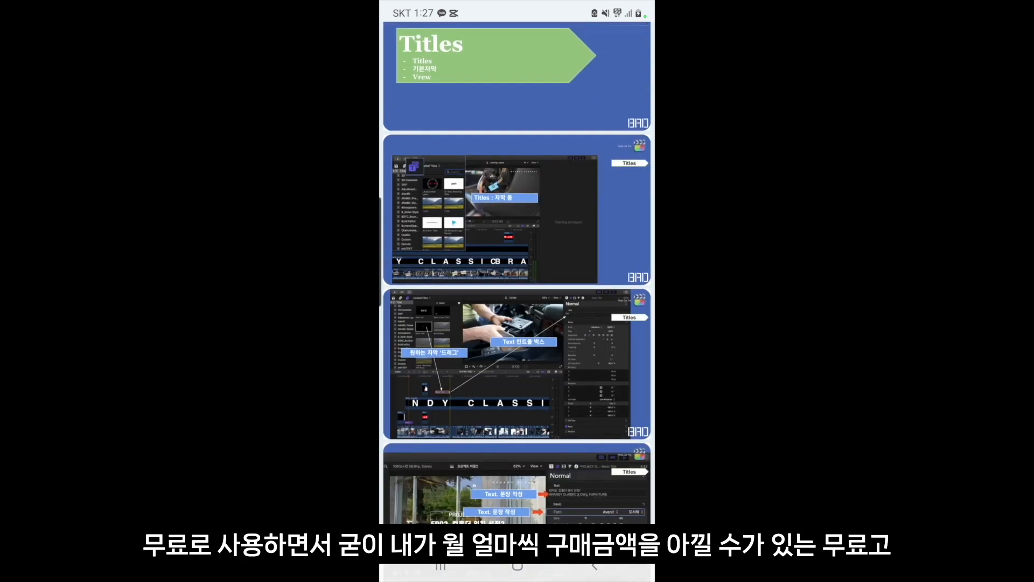
{"action": "scroll", "coordinate": [518, 270], "scroll_direction": "down", "scroll_amount": 8}
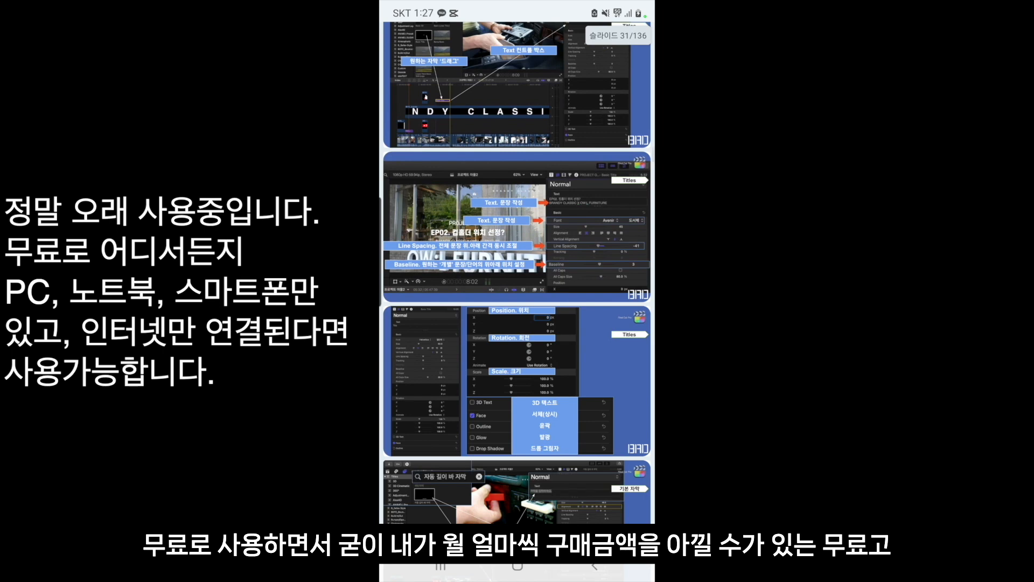
{"action": "scroll", "coordinate": [517, 269], "scroll_direction": "down", "scroll_amount": 8}
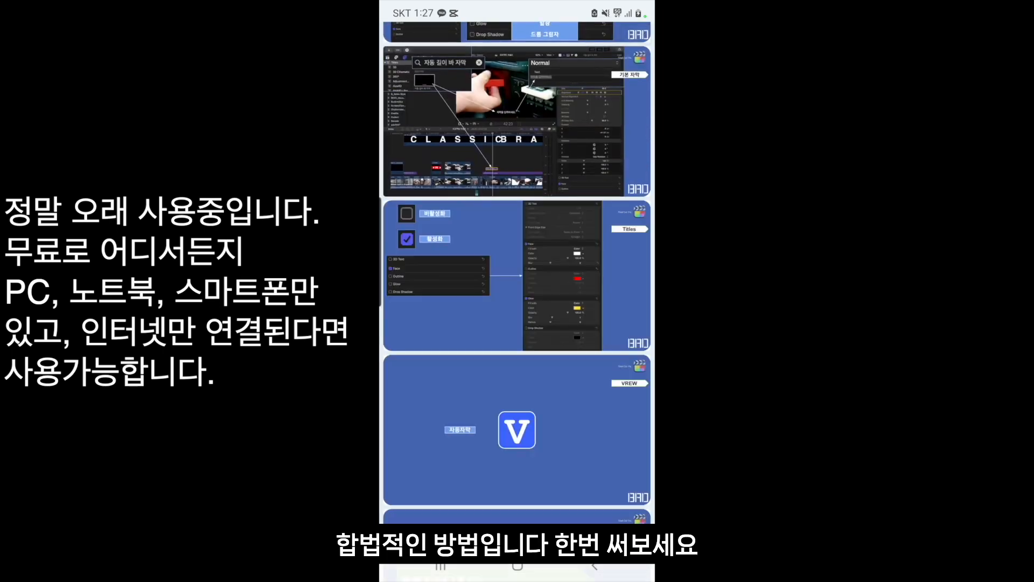
{"action": "scroll", "coordinate": [517, 270], "scroll_direction": "up", "scroll_amount": 2}
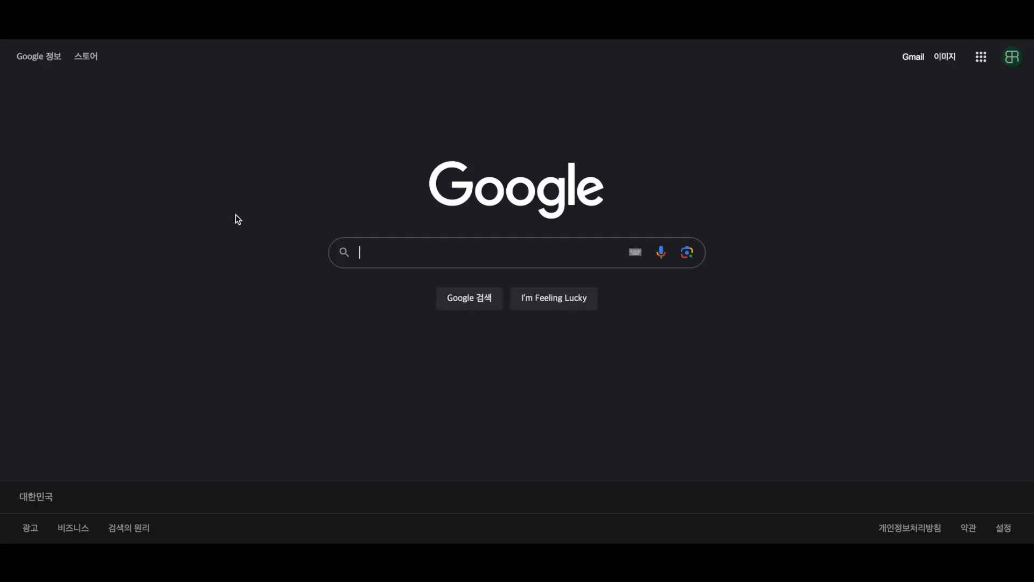
{"action": "type", "text": "dprt"}
{"action": "key", "text": "BackSpace"}
{"action": "key", "text": "BackSpace"}
{"action": "key", "text": "BackSpace"}
{"action": "key", "text": "BackSpace"}
{"action": "type", "text": "에ㄱ셀 웹"}
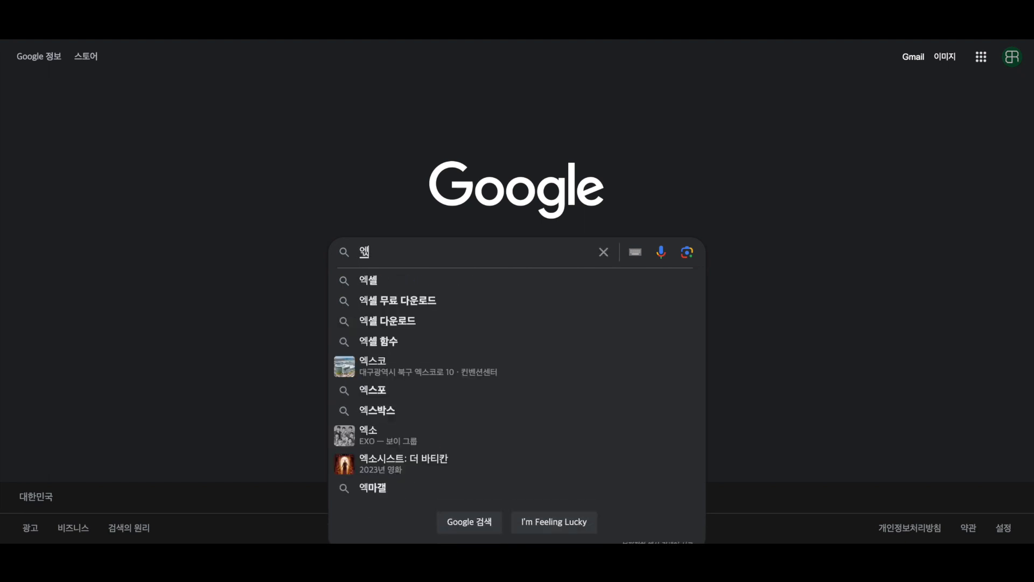
{"action": "type", "text": "드 파워포인트"}
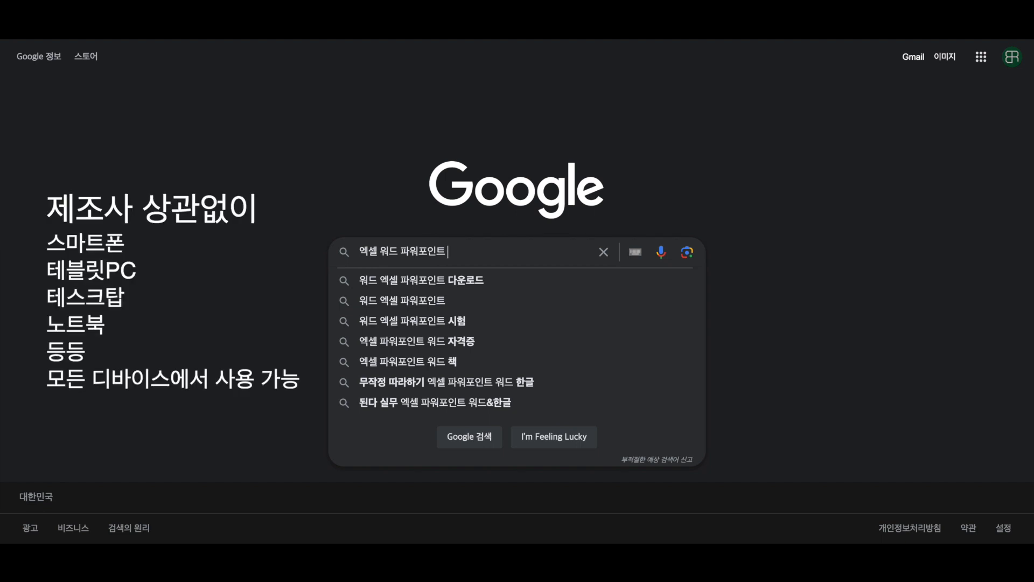
{"action": "key", "text": "ctrl+a"}
{"action": "type", "text": "아이폰 갤럭"}
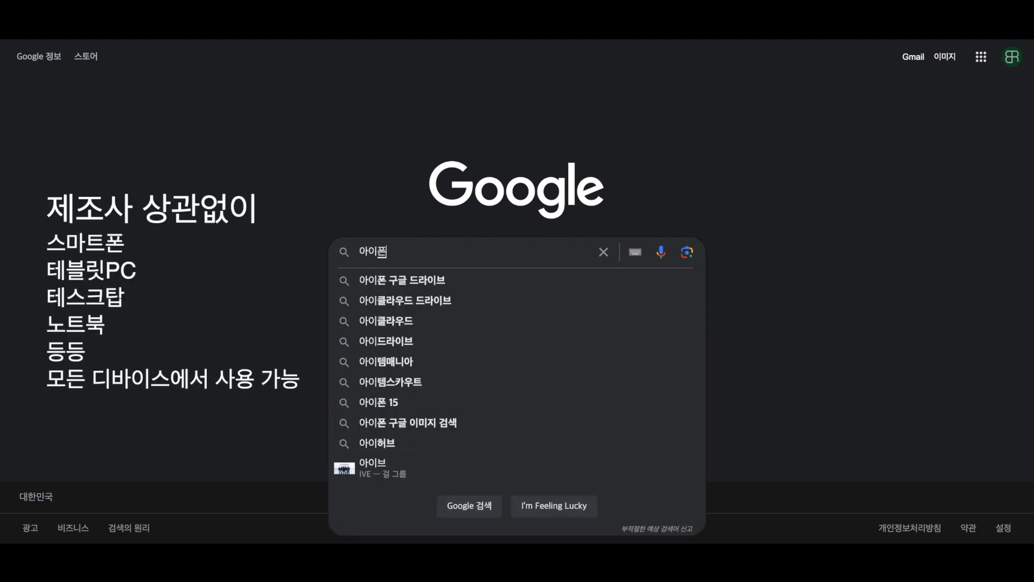
{"action": "type", "text": "시"}
{"action": "key", "text": "BackSpace"}
{"action": "key", "text": "ctrl+a"}
{"action": "key", "text": "BackSpace"}
{"action": "key", "text": "Escape"}
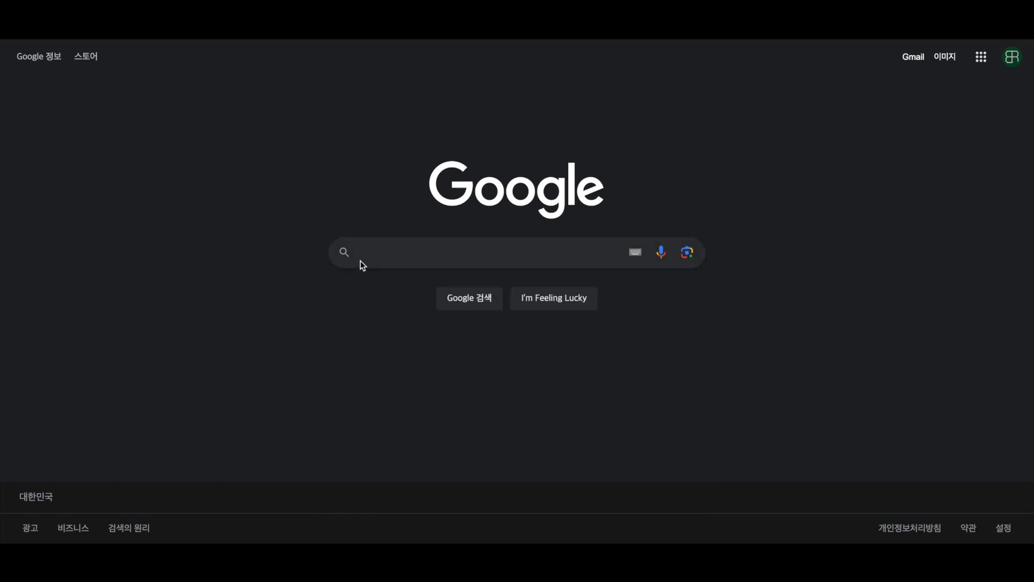
Search Google on the computer for 구글 드라이브 and go to Drive through the official Google Drive page.
{"action": "left_click", "coordinate": [389, 253]}
{"action": "type", "text": "구글 들"}
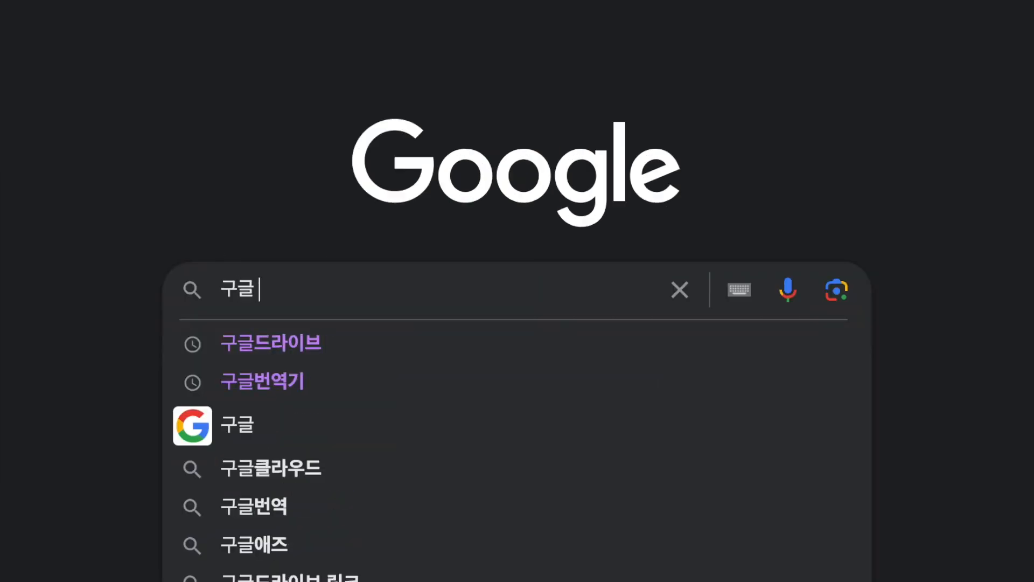
{"action": "type", "text": "라이브"}
{"action": "key", "text": "Return"}
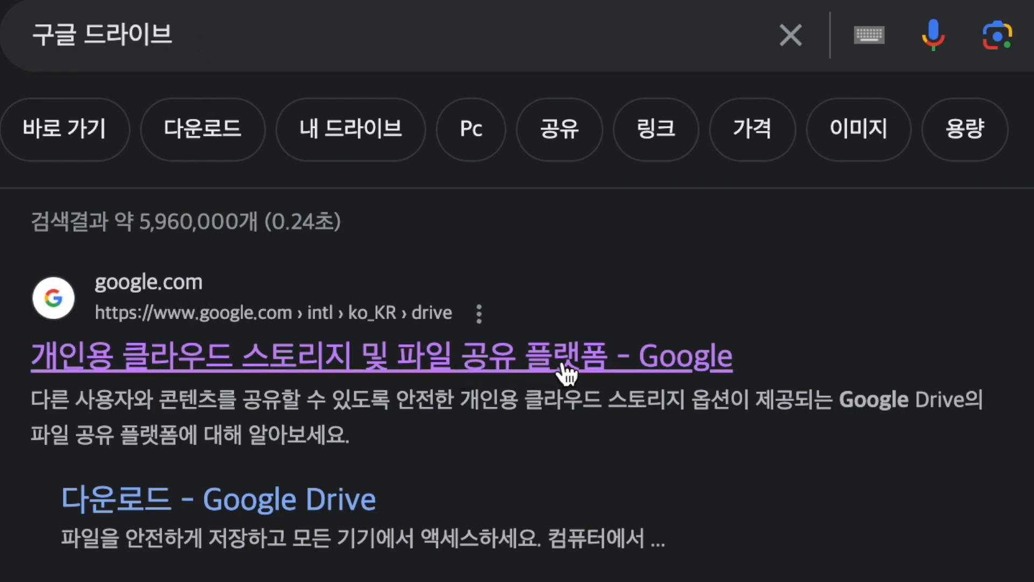
{"action": "left_click", "coordinate": [521, 358]}
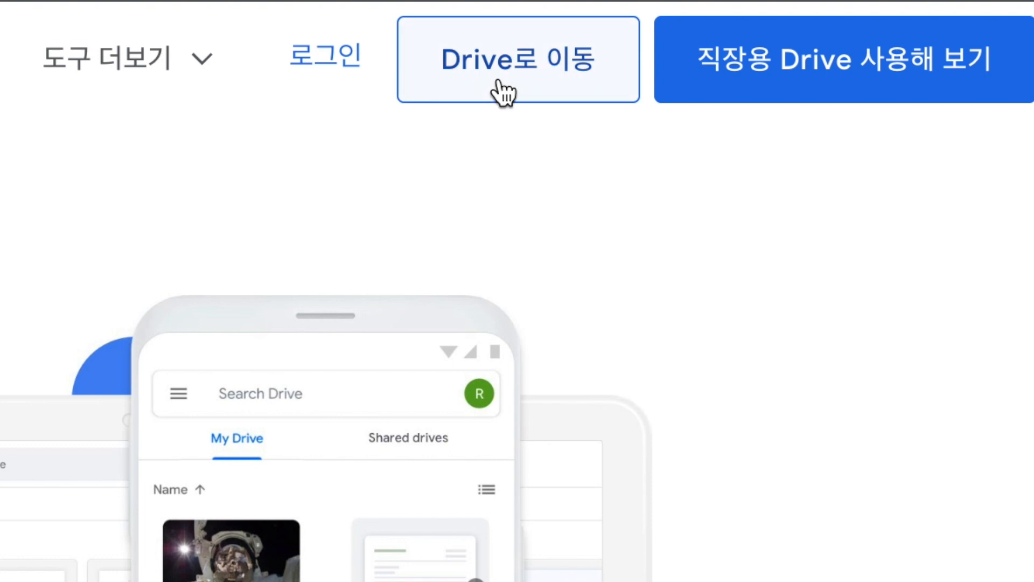
{"action": "left_click", "coordinate": [480, 70]}
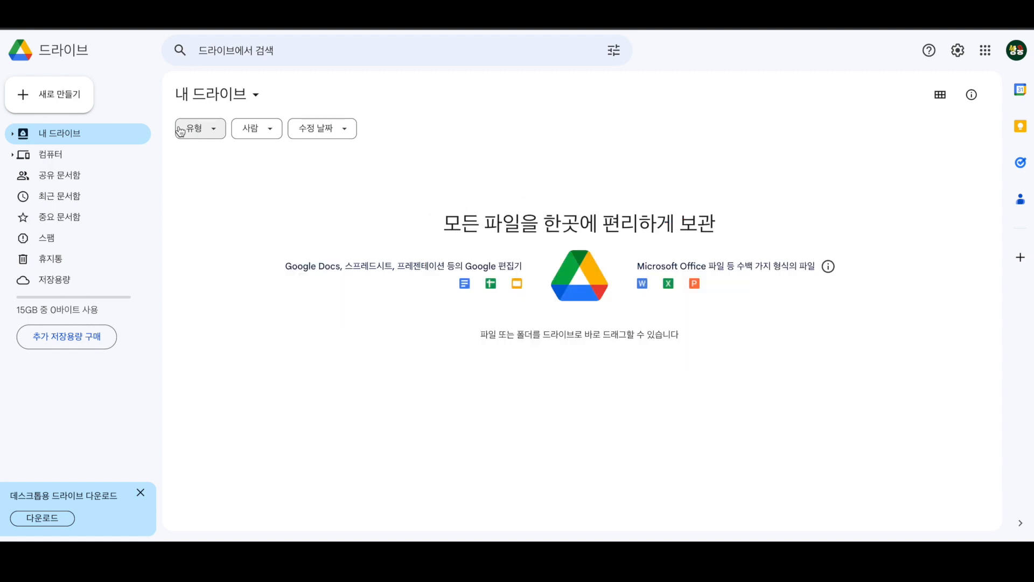
Create a new Google Slides presentation in My Drive.
{"action": "left_click", "coordinate": [71, 97]}
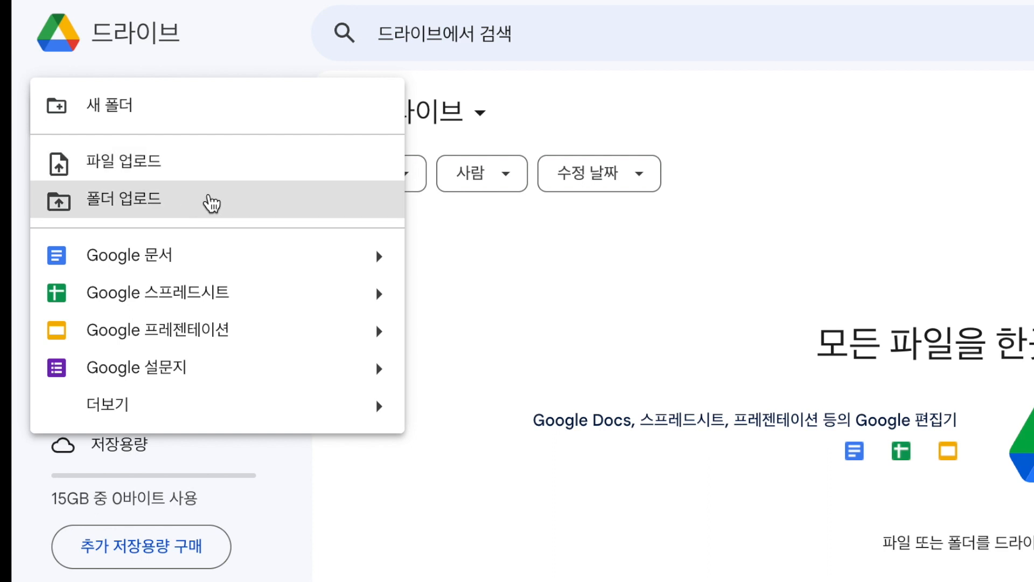
{"action": "mouse_move", "coordinate": [162, 406]}
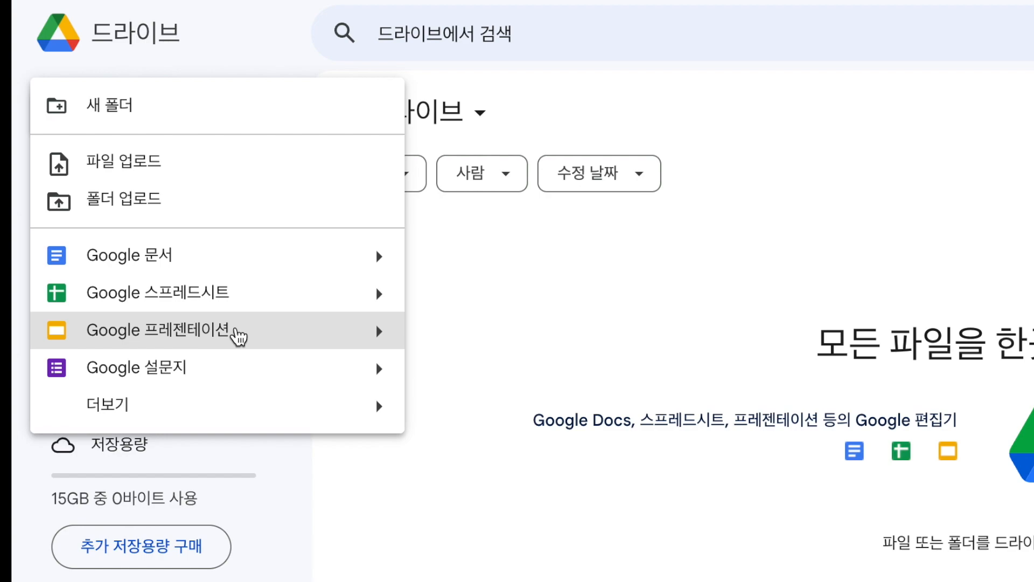
{"action": "left_click", "coordinate": [238, 331]}
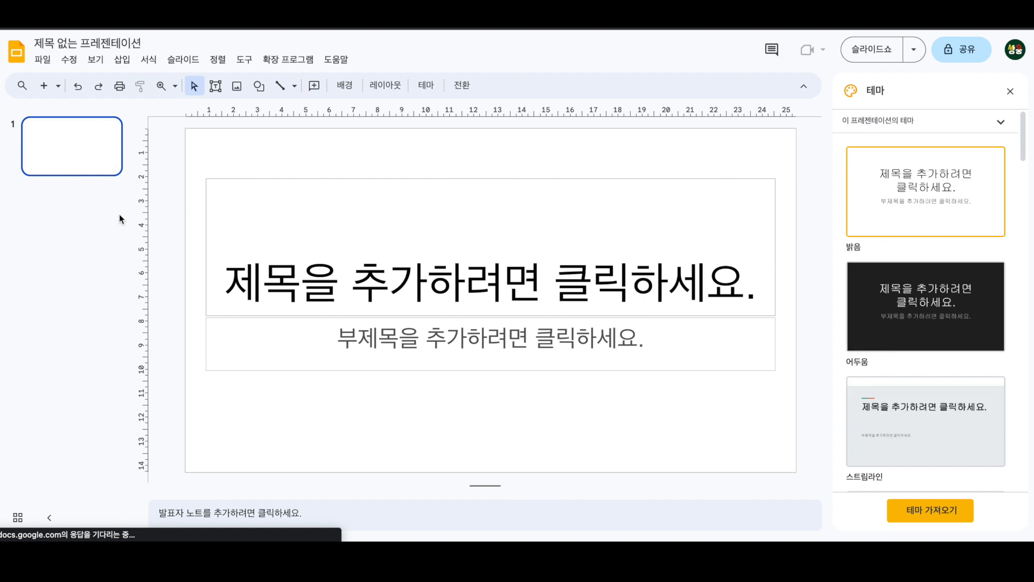
Enter 구글 드라이브 사용하는 방법 as the first slide's title and duplicate that slide.
{"action": "left_click", "coordinate": [275, 261]}
{"action": "type", "text": "코글 드라이브 사용하는 방법"}
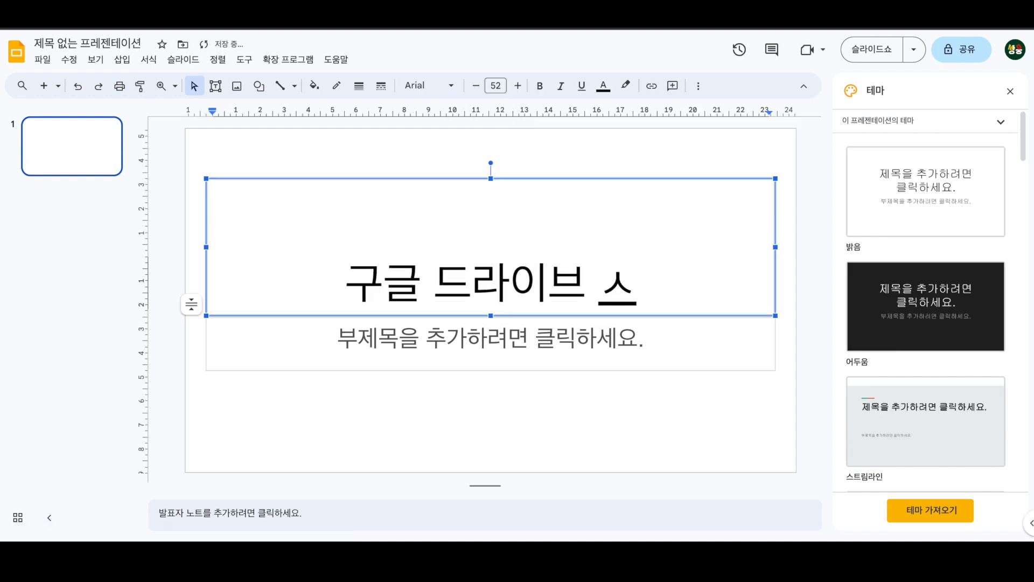
{"action": "left_click", "coordinate": [88, 151]}
{"action": "key", "text": "ctrl+d"}
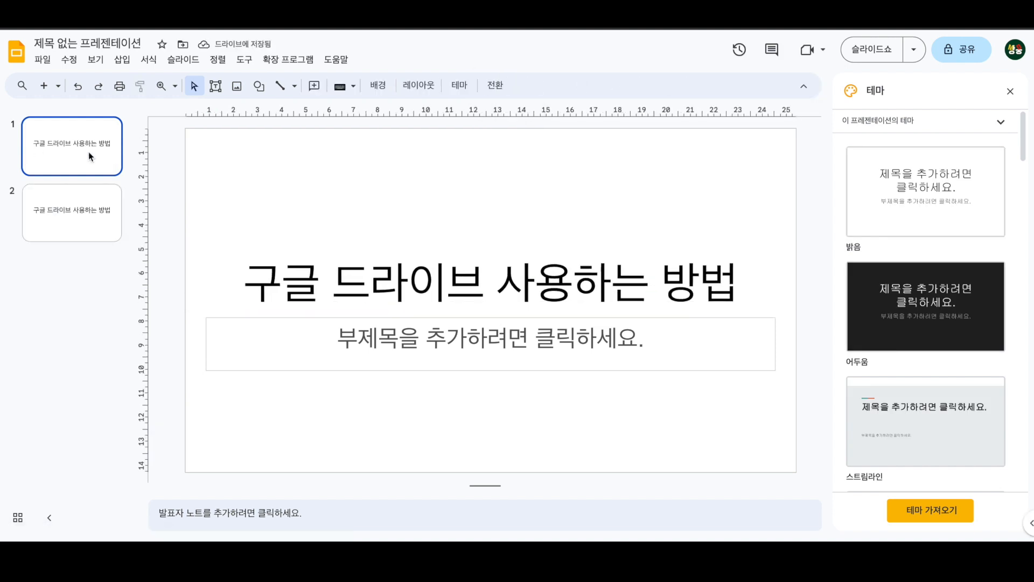
Delete the title and subtitle boxes from the duplicated second slide.
{"action": "left_click", "coordinate": [85, 200]}
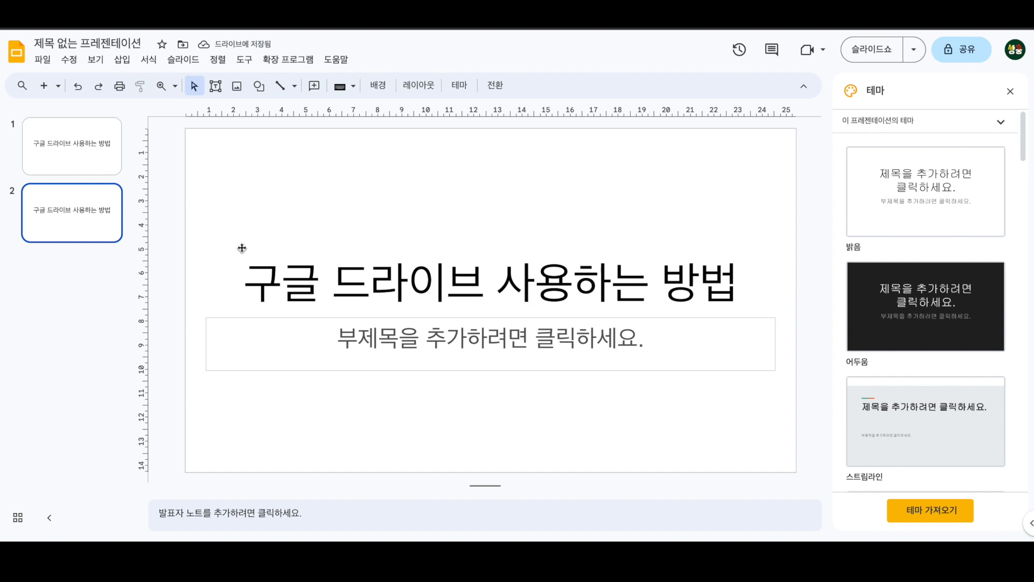
{"action": "left_click_drag", "start_coordinate": [242, 248], "coordinate": [353, 382]}
{"action": "key", "text": "Delete"}
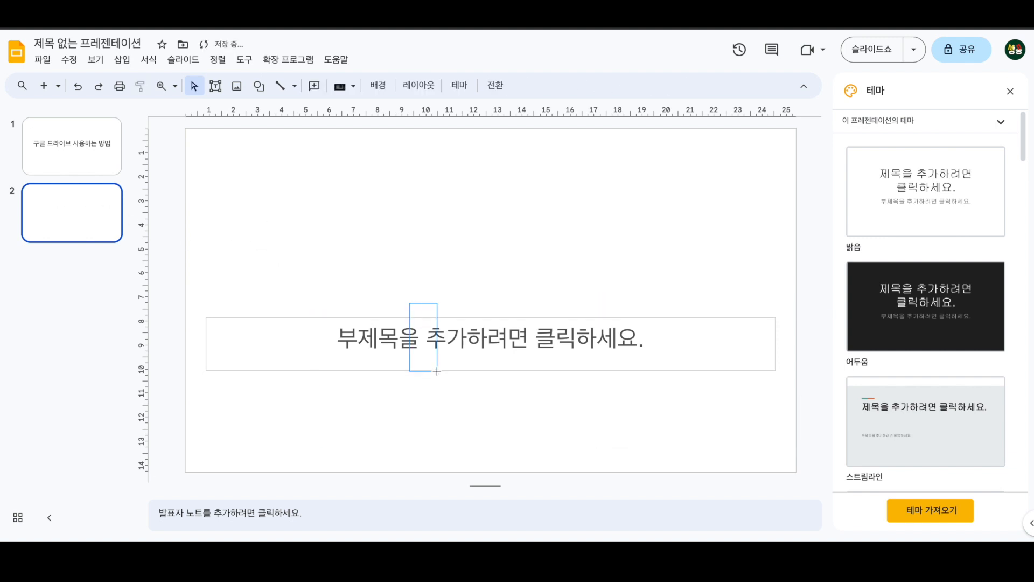
{"action": "left_click", "coordinate": [435, 319]}
{"action": "key", "text": "Delete"}
Add a text box near the upper edge of slide 2 containing 원하는 내용을 입력을 하시고.
{"action": "left_click", "coordinate": [215, 86]}
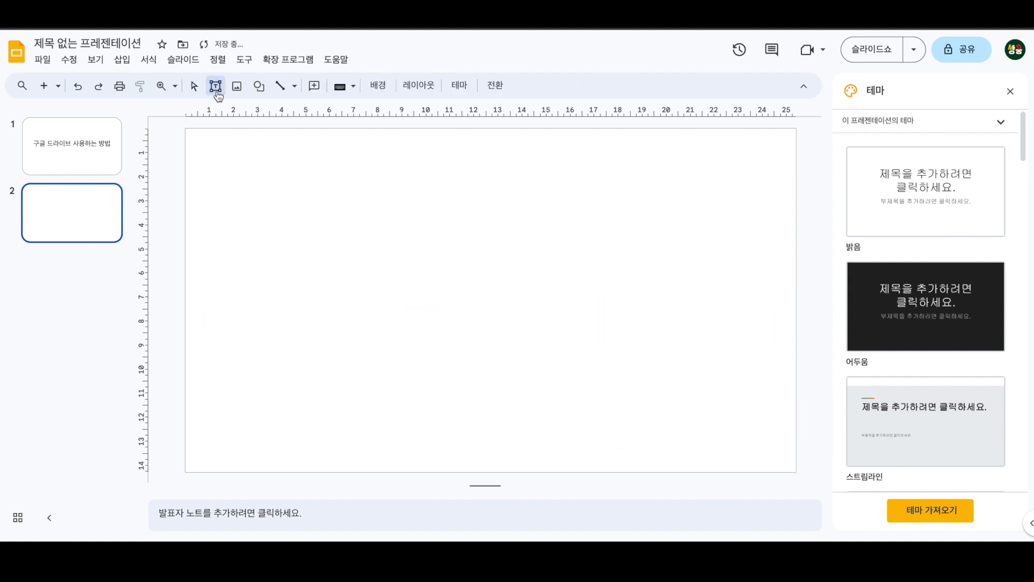
{"action": "left_click", "coordinate": [223, 155]}
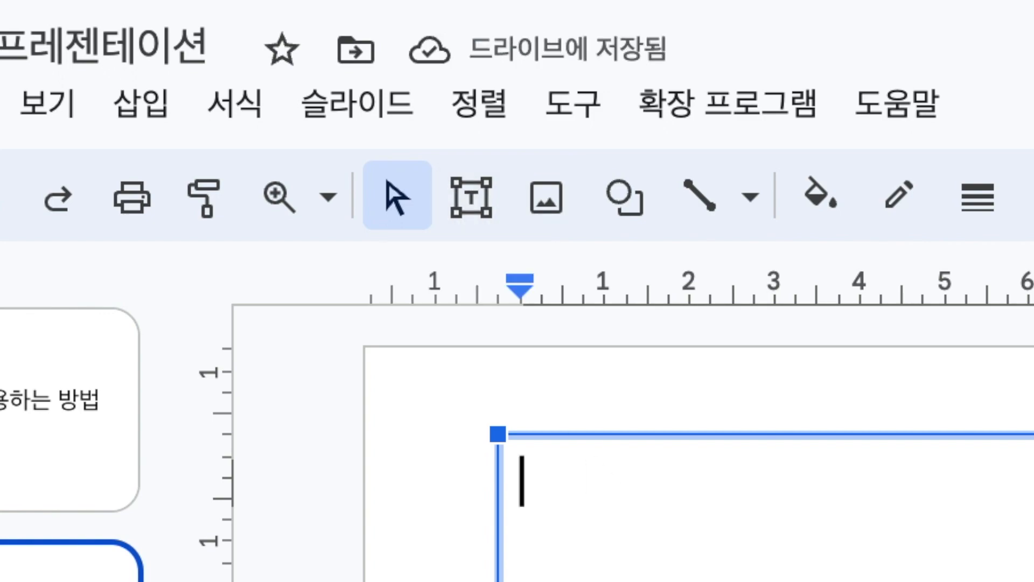
{"action": "type", "text": "원하는 내용을 입려"}
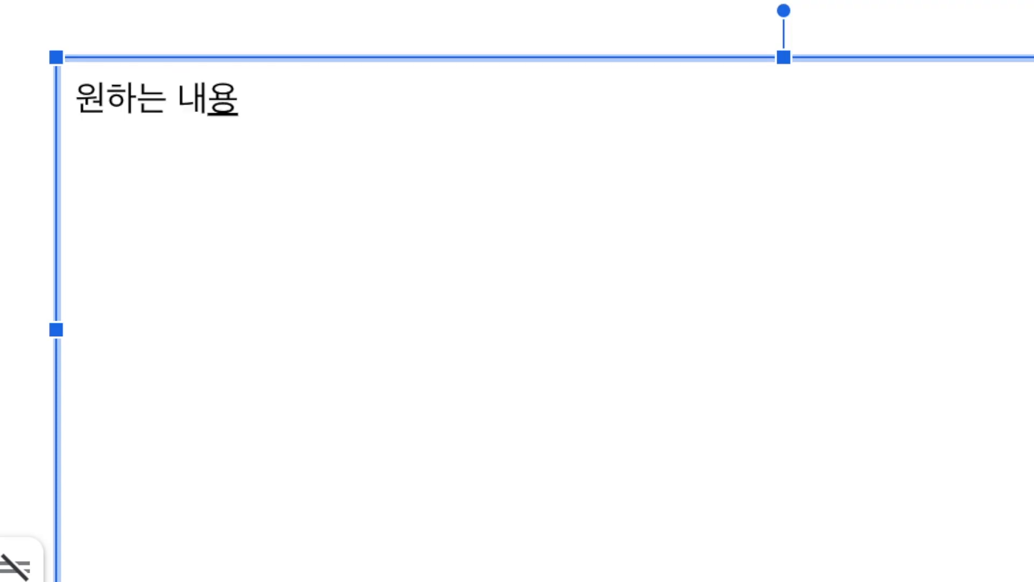
{"action": "type", "text": "ㄱ을 하시고"}
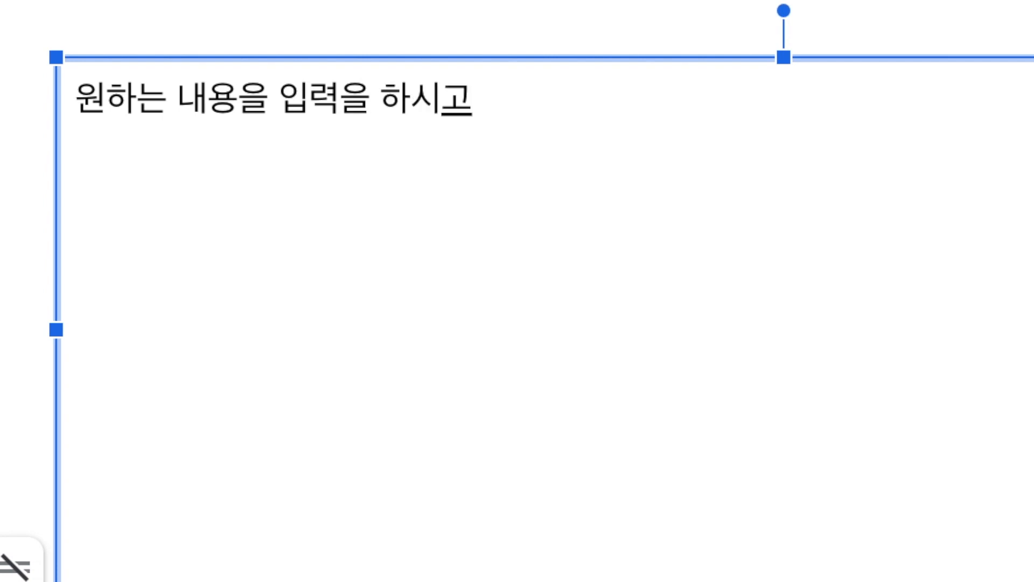
Insert the HUE/SAT screenshot from the computer's 다운로드 folder into slide 2 and shrink it near the slide's upper middle.
{"action": "left_click", "coordinate": [482, 161]}
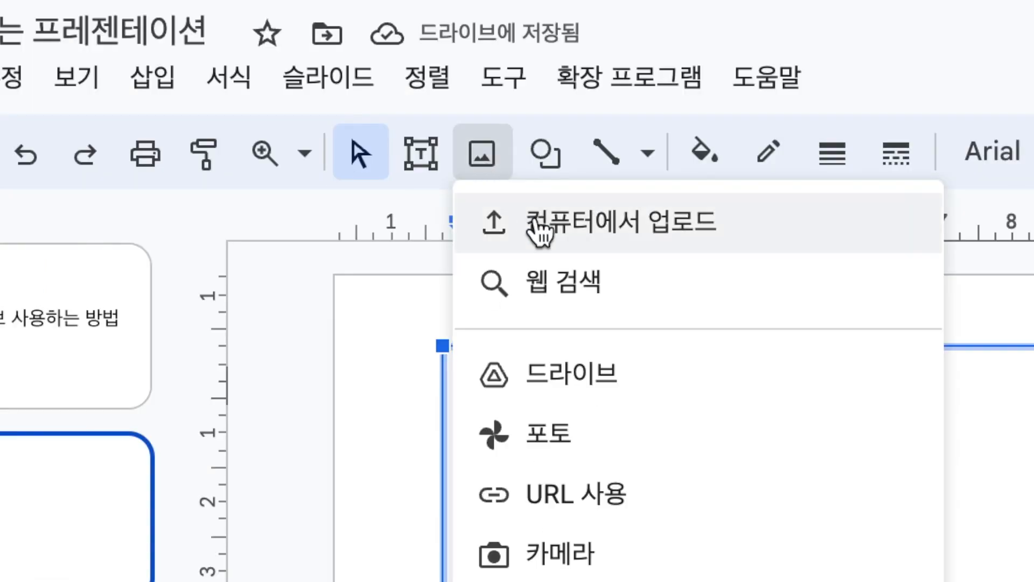
{"action": "left_click", "coordinate": [490, 159]}
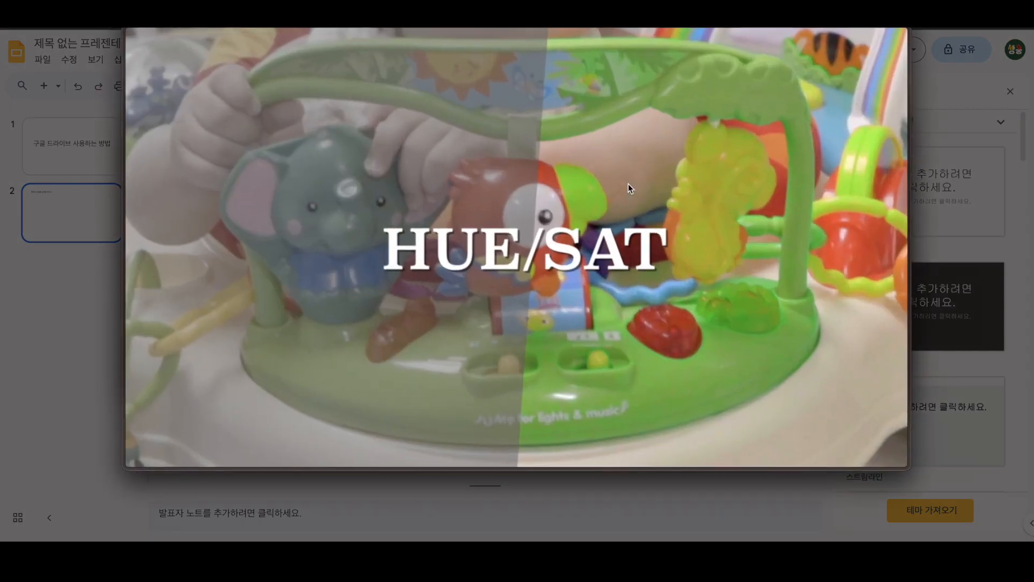
{"action": "key", "text": "space"}
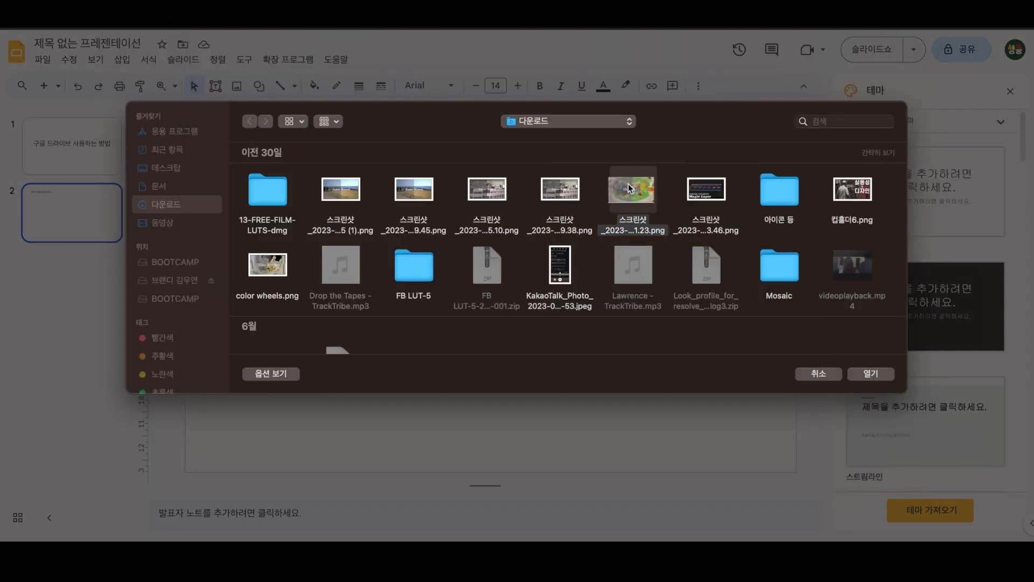
{"action": "key", "text": "Return"}
{"action": "left_click_drag", "start_coordinate": [323, 390], "coordinate": [534, 197]}
{"action": "left_click", "coordinate": [365, 152]}
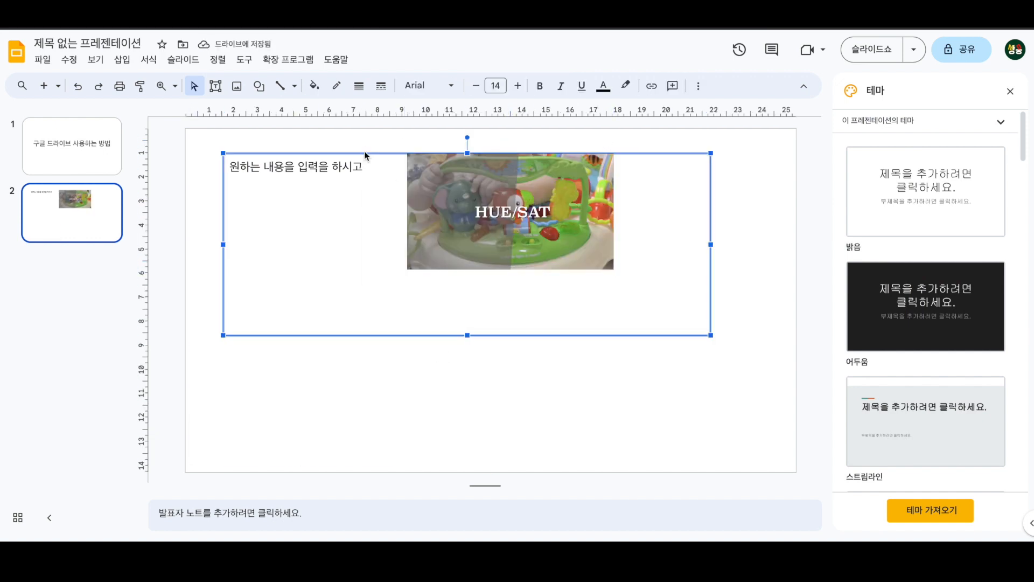
{"action": "right_click", "coordinate": [341, 194]}
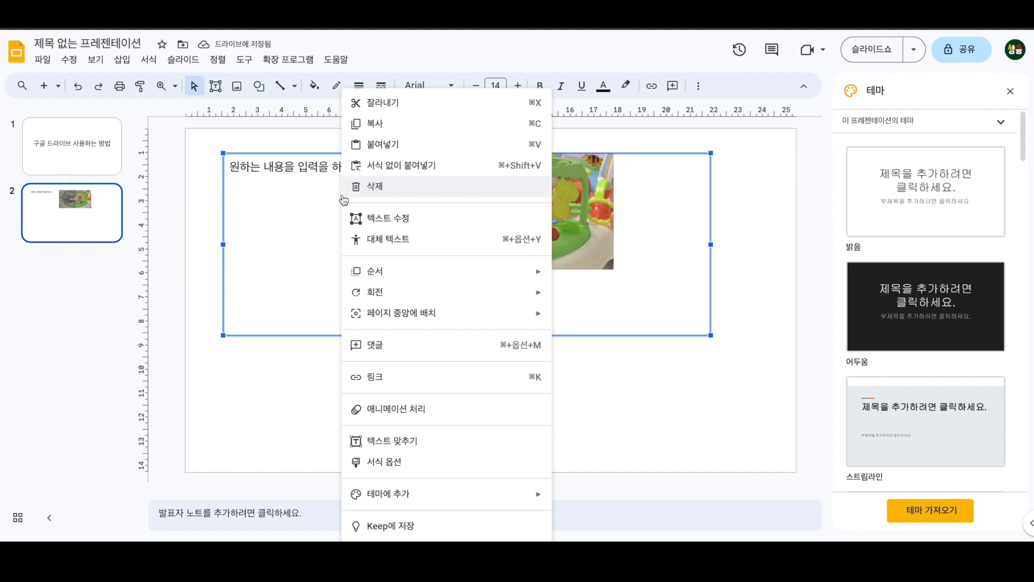
{"action": "left_click", "coordinate": [287, 218]}
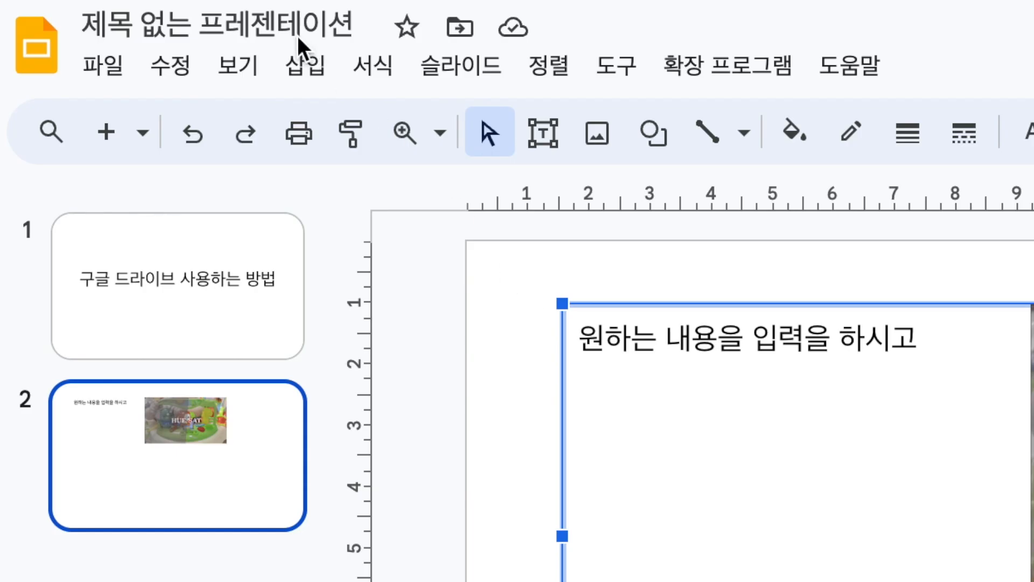
Rename the presentation as 구글 드라이브 사용.
{"action": "left_click", "coordinate": [173, 19]}
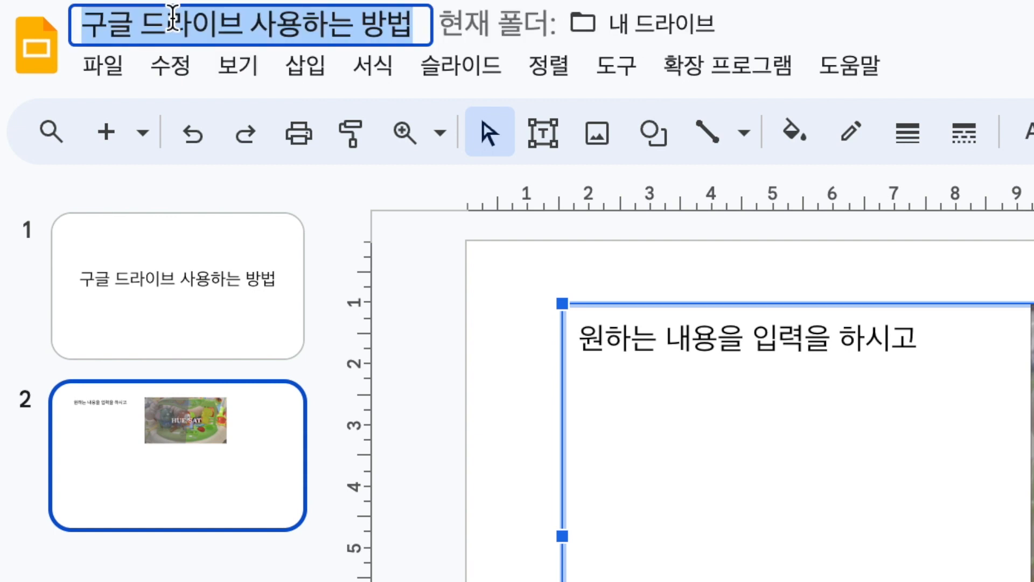
{"action": "left_click", "coordinate": [178, 240]}
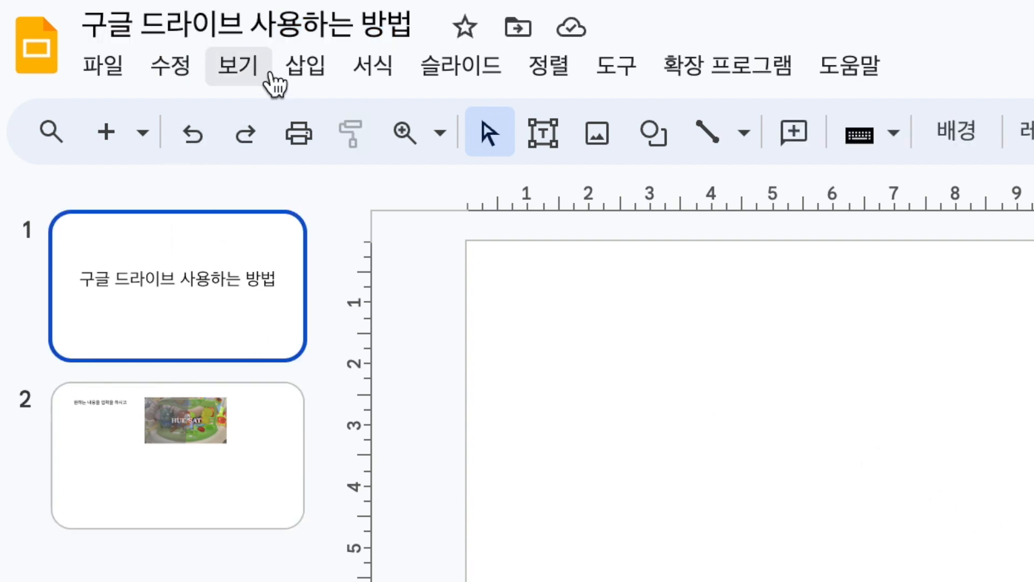
{"action": "left_click", "coordinate": [309, 35]}
{"action": "key", "text": "ctrl+a"}
{"action": "type", "text": "구글 드라이브 상"}
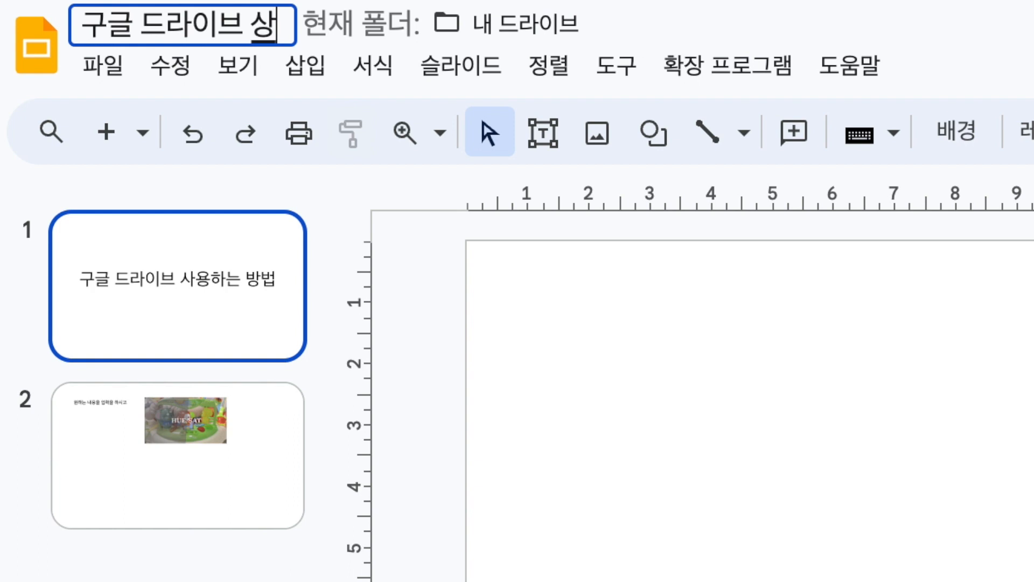
{"action": "key", "text": "BackSpace"}
{"action": "type", "text": "사용"}
{"action": "left_click", "coordinate": [415, 280]}
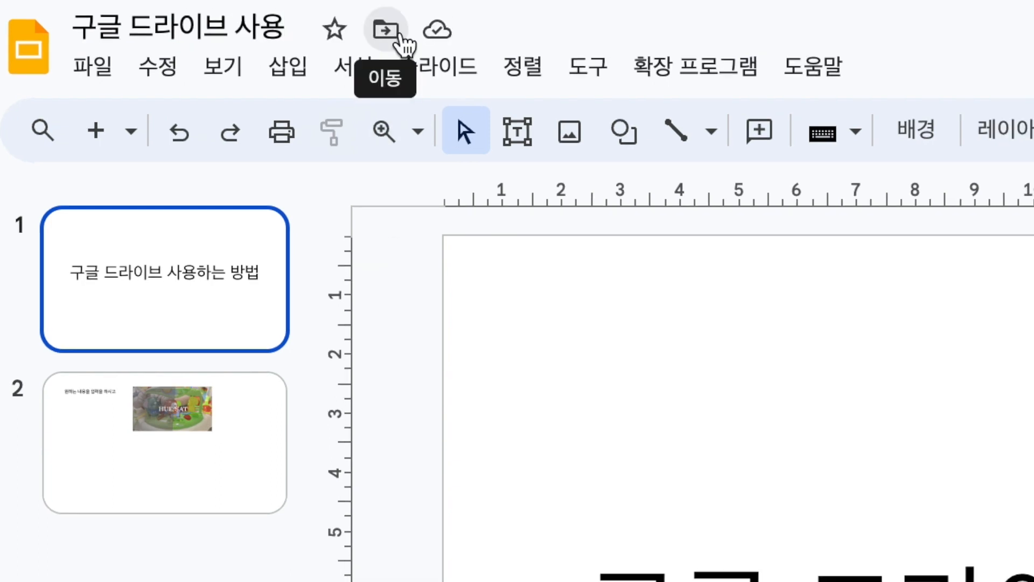
Create a folder named 구글 정보 in My Drive and move the presentation into it.
{"action": "left_click", "coordinate": [399, 39]}
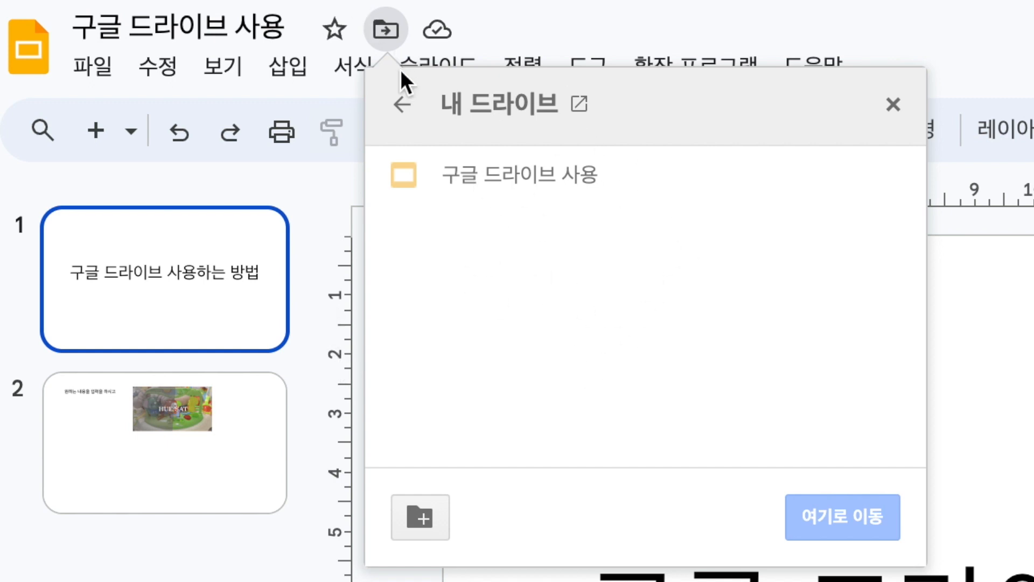
{"action": "left_click", "coordinate": [437, 519]}
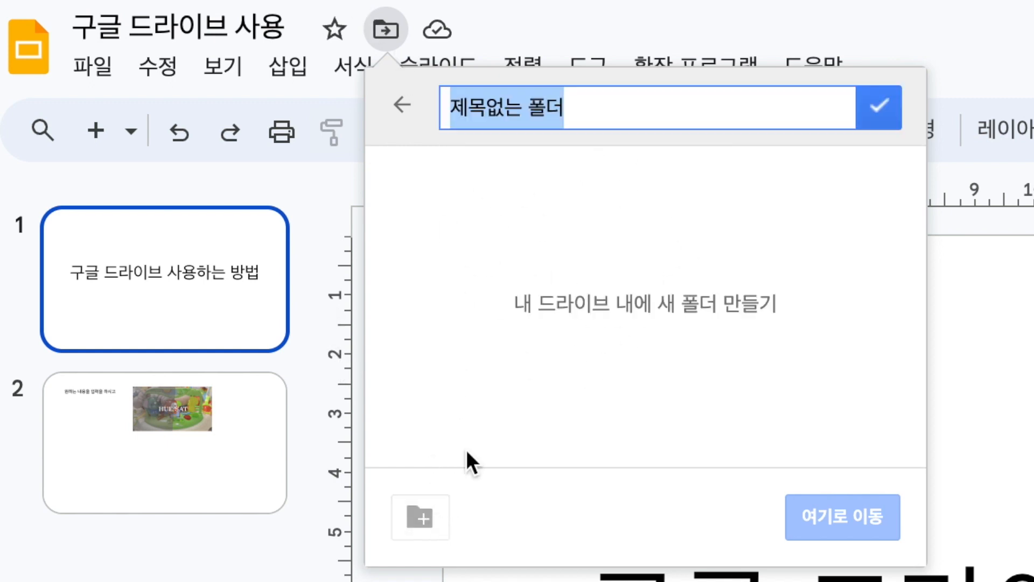
{"action": "type", "text": "구글 정보"}
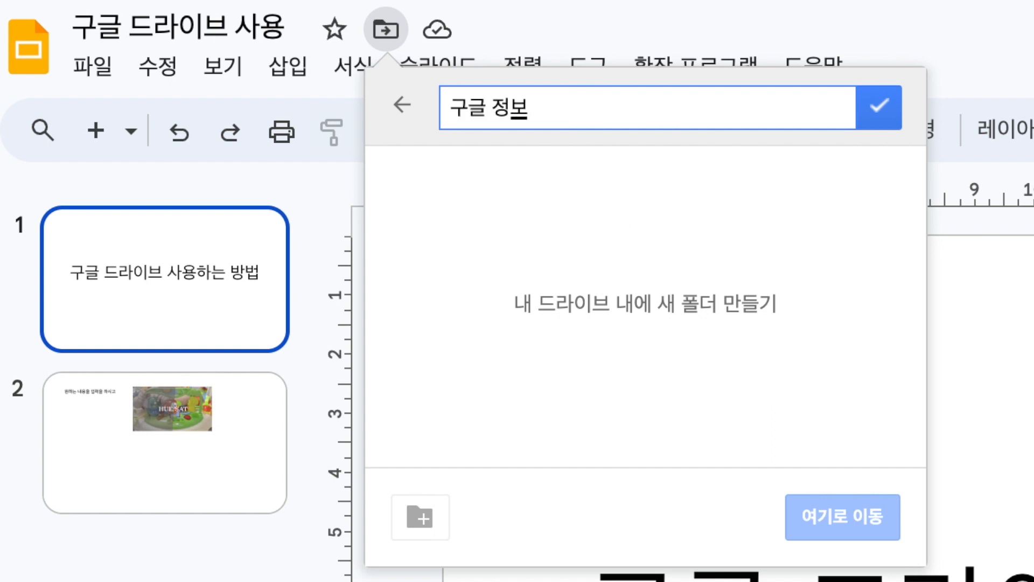
{"action": "left_click", "coordinate": [875, 115]}
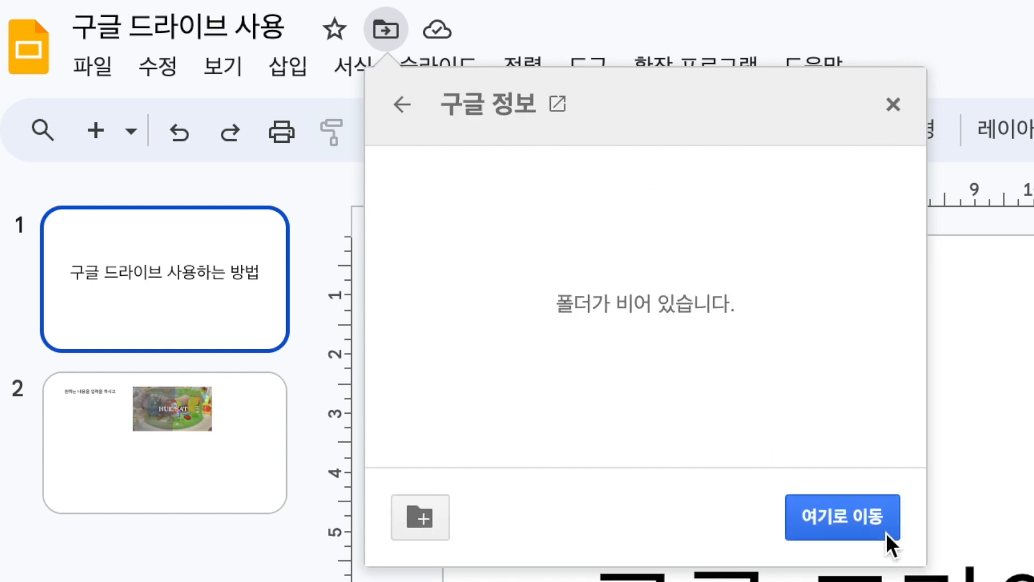
{"action": "left_click", "coordinate": [887, 532]}
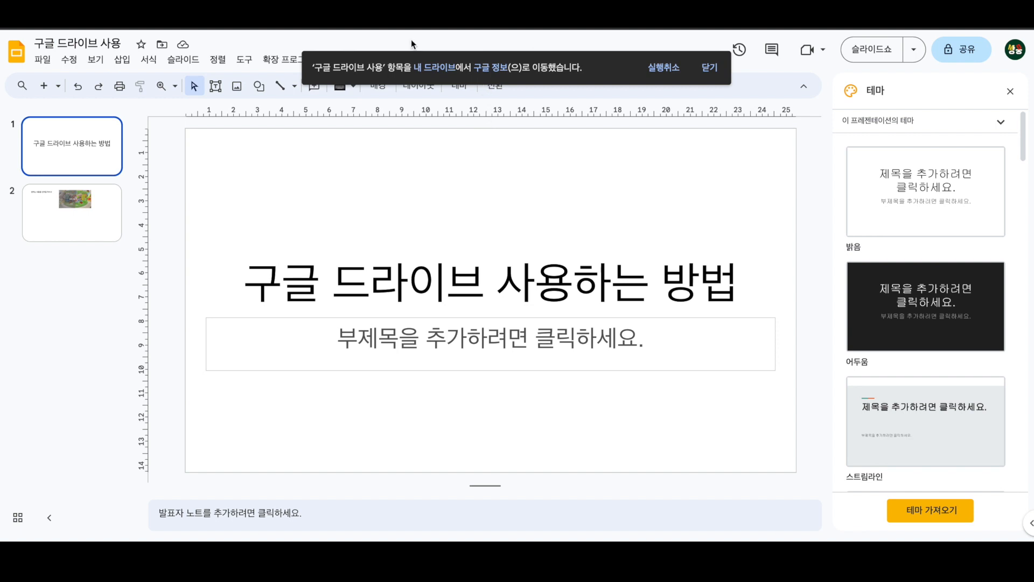
{"action": "left_click", "coordinate": [710, 67]}
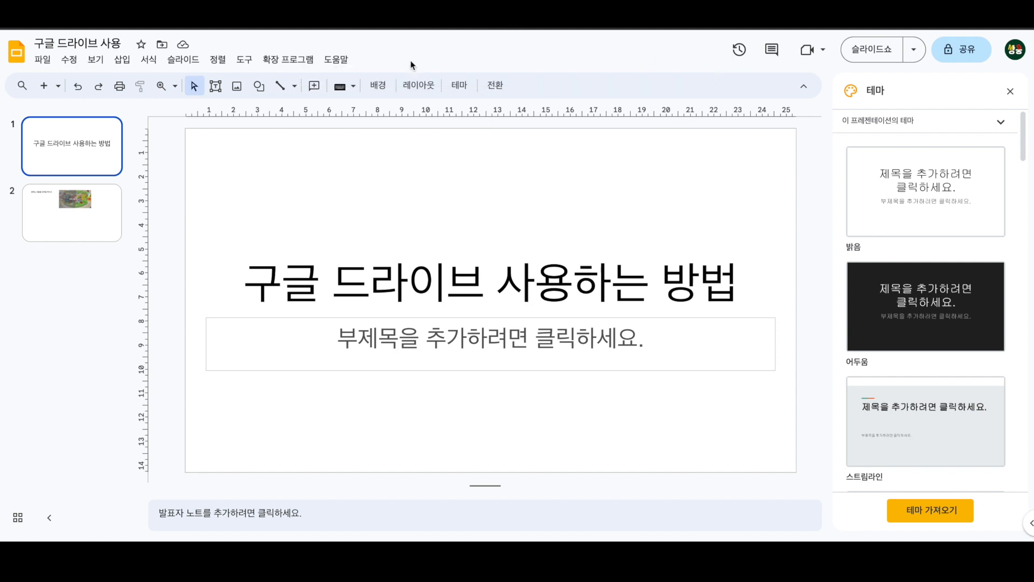
Return to Google Drive, refresh it and open the 구글 정보 folder to check its contents.
{"action": "key", "text": "ctrl+shift+Tab"}
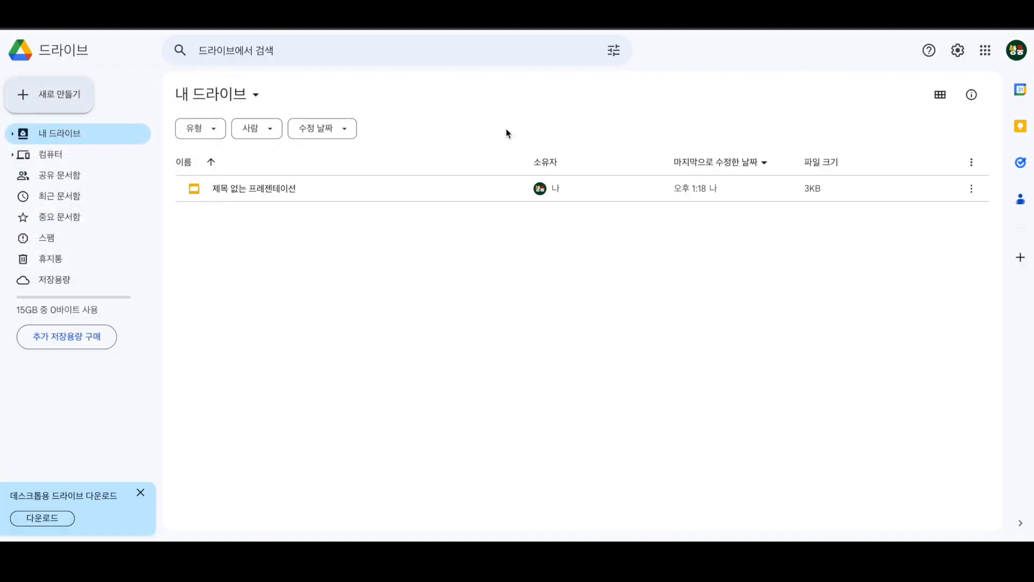
{"action": "left_click", "coordinate": [81, 50]}
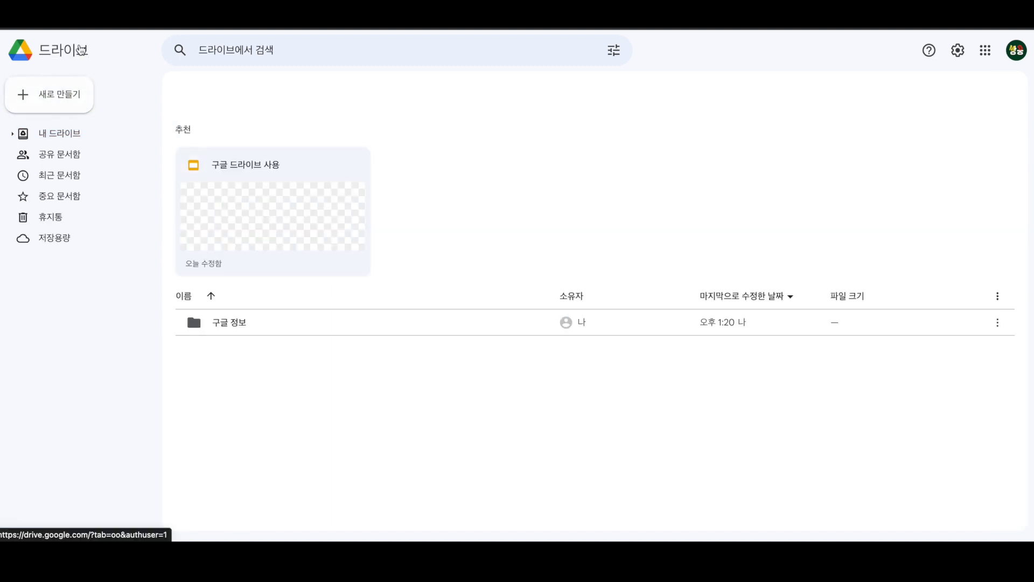
{"action": "left_click", "coordinate": [249, 364]}
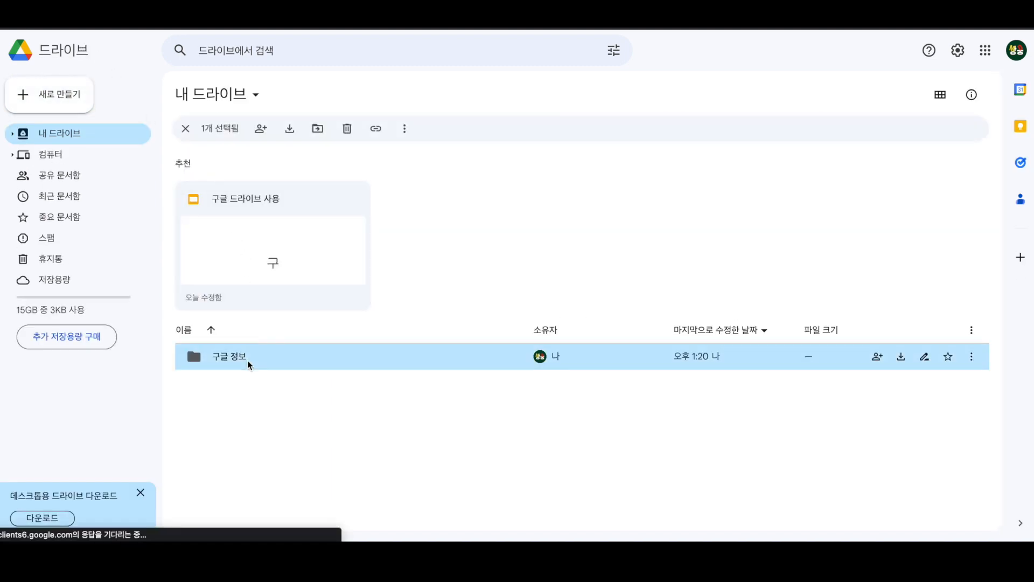
{"action": "double_click", "coordinate": [249, 365]}
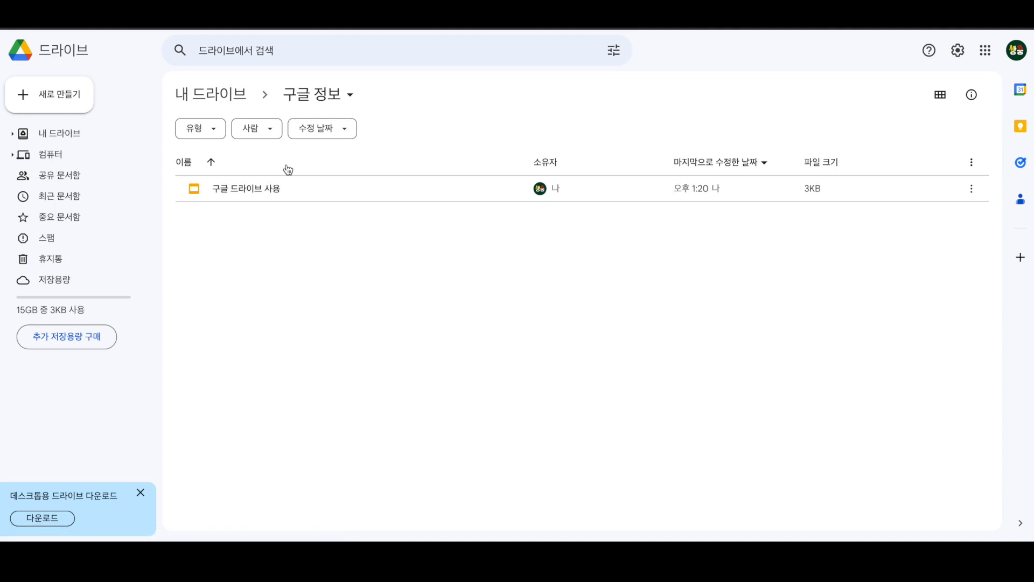
Go back to My Drive and create a new Google Sheets spreadsheet.
{"action": "left_click", "coordinate": [80, 49]}
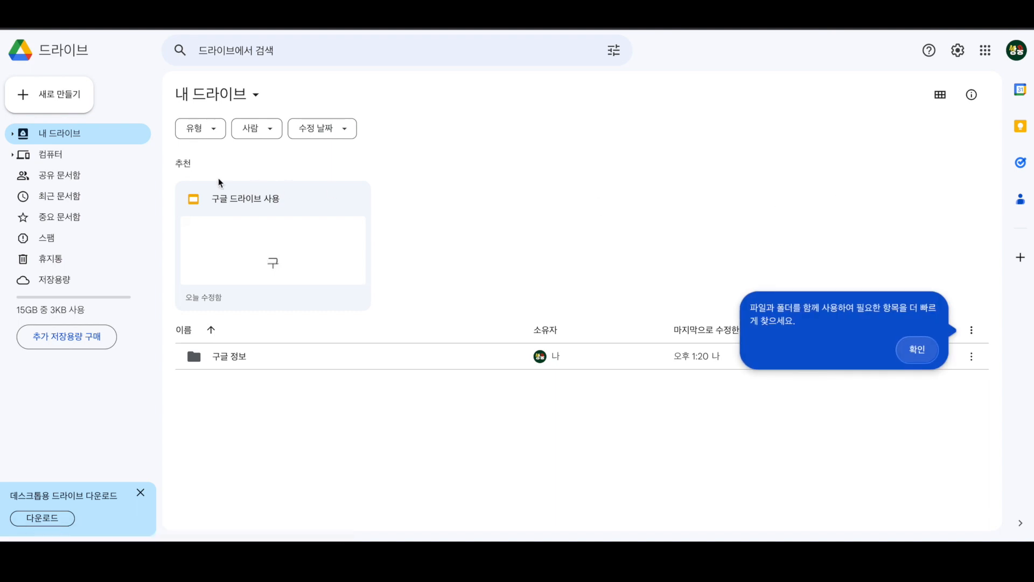
{"action": "left_click", "coordinate": [70, 102]}
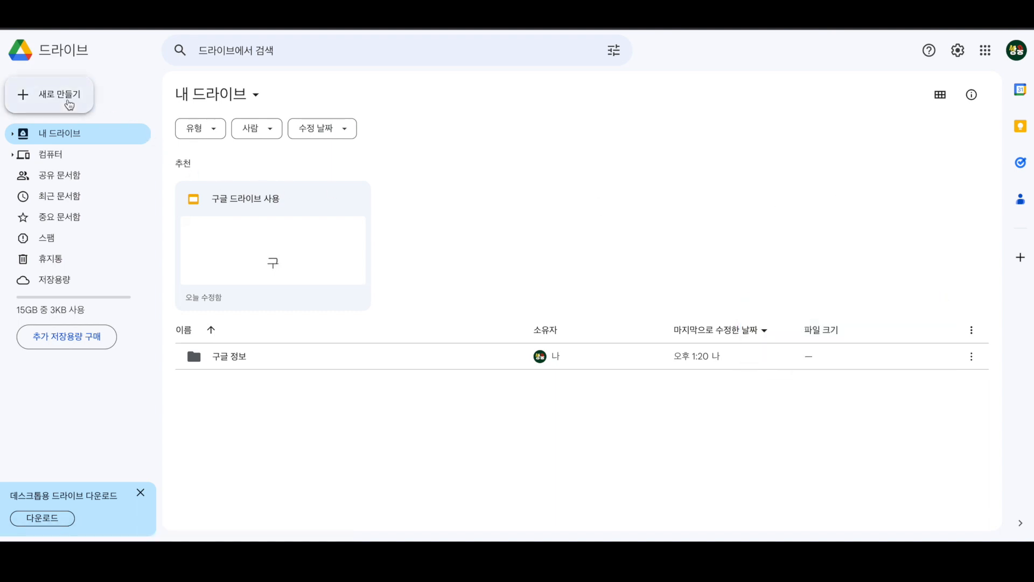
{"action": "left_click", "coordinate": [69, 96]}
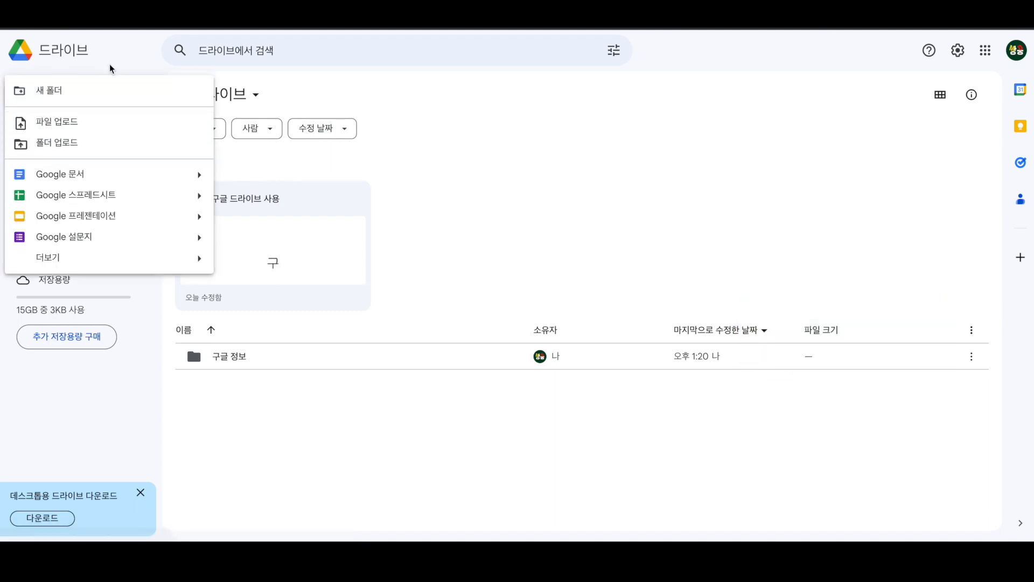
{"action": "left_click", "coordinate": [80, 197]}
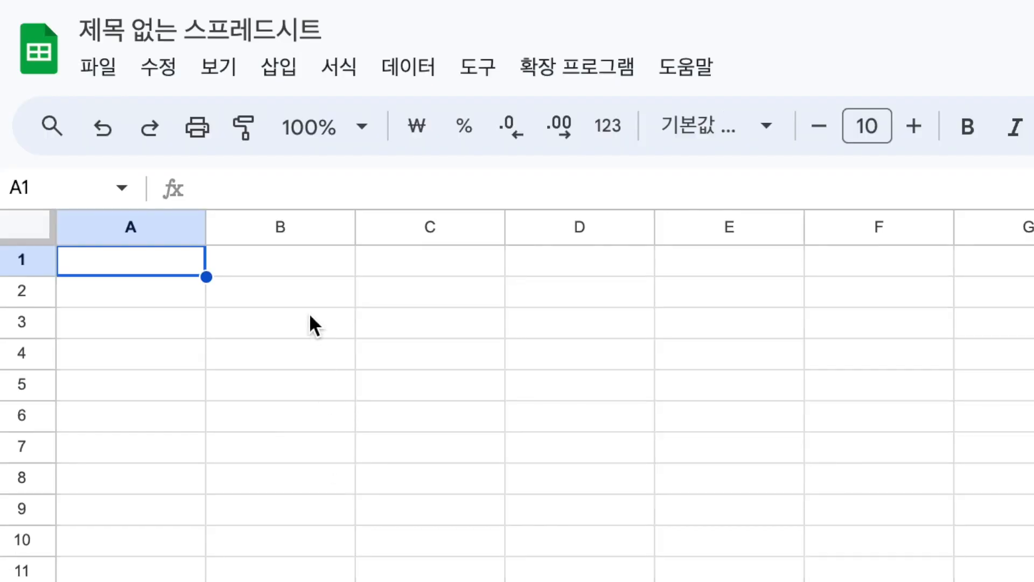
Enter the heading 날짜 in cell B2 and select cell C2.
{"action": "left_click", "coordinate": [301, 300]}
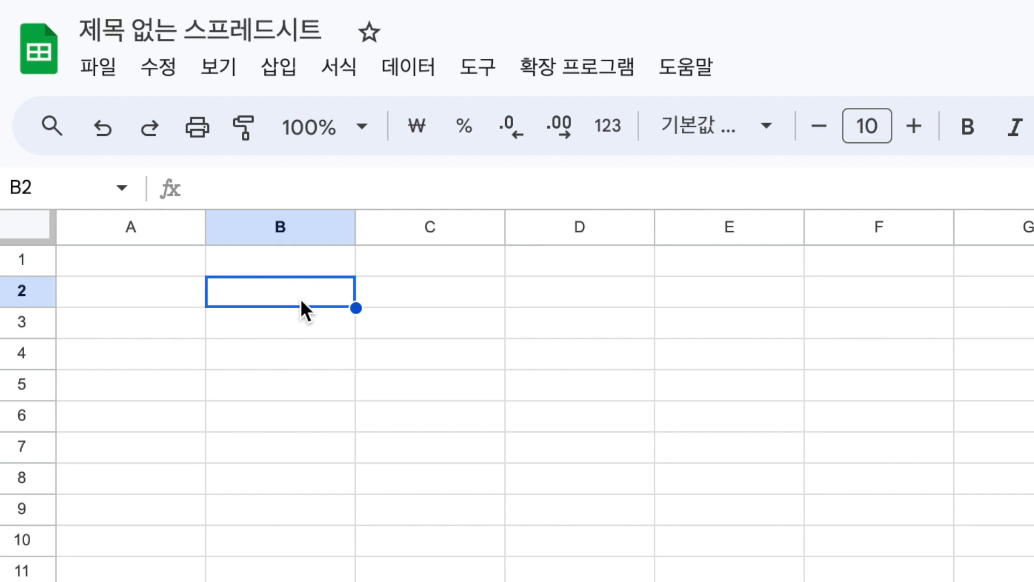
{"action": "type", "text": "날짜"}
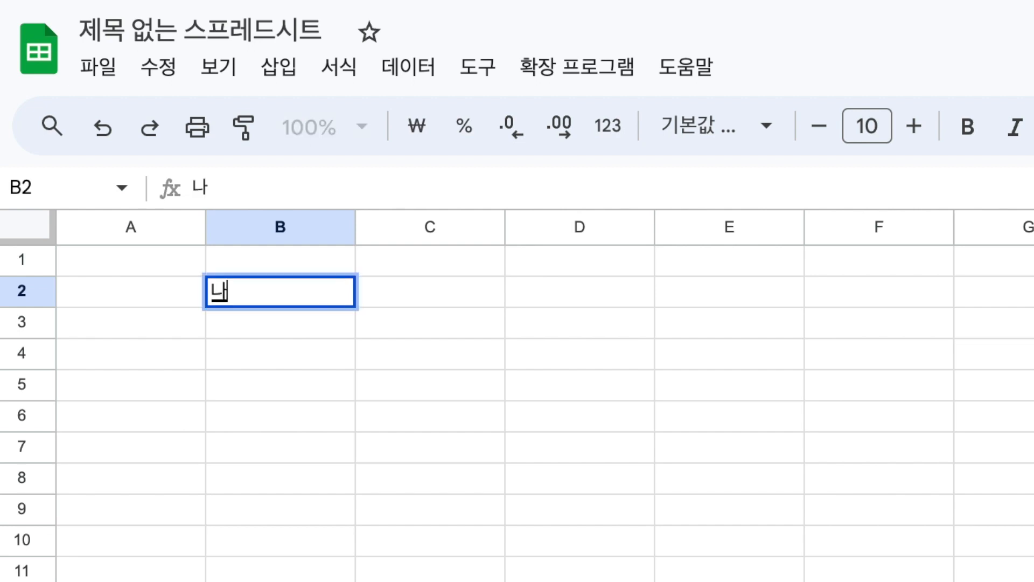
{"action": "key", "text": "Return"}
{"action": "key", "text": "Up"}
{"action": "key", "text": "Right"}
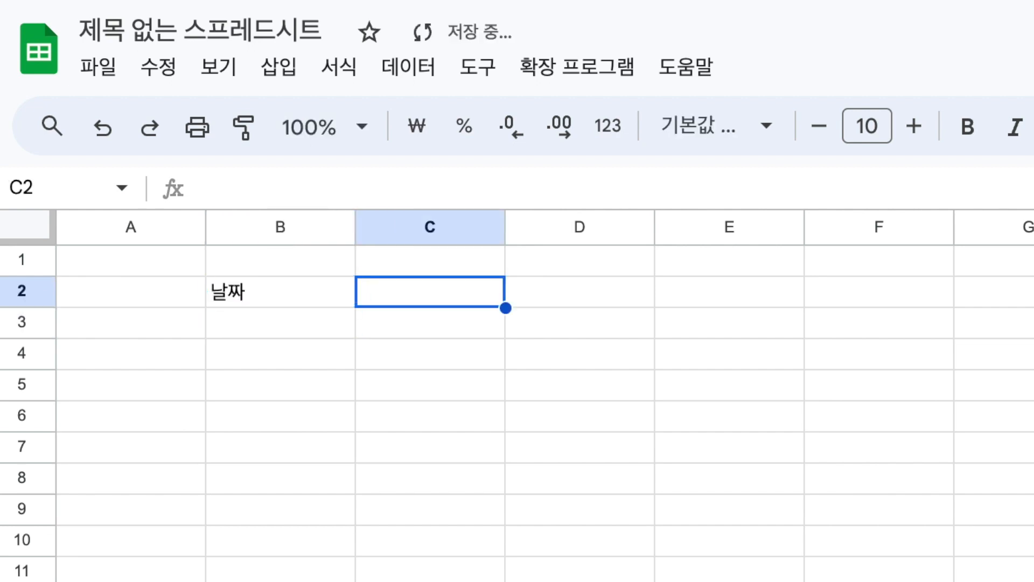
Enter the headings 횟수 in C2 and 시간당 가격 in D2, with the values 3 and 120000 beneath them in row 3.
{"action": "type", "text": "횟수"}
{"action": "key", "text": "Tab"}
{"action": "type", "text": "시간당 가격"}
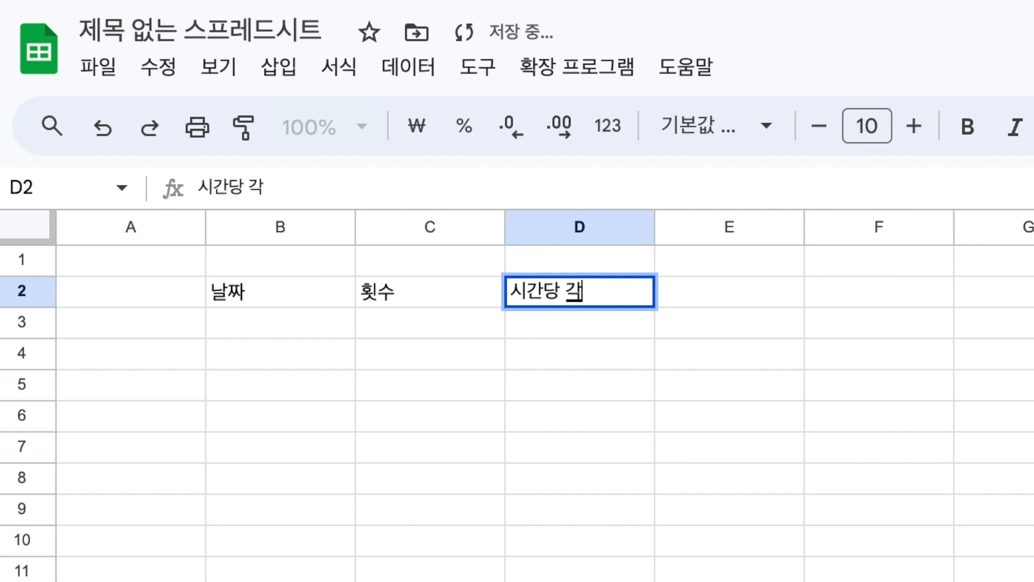
{"action": "key", "text": "Return"}
{"action": "type", "text": "3"}
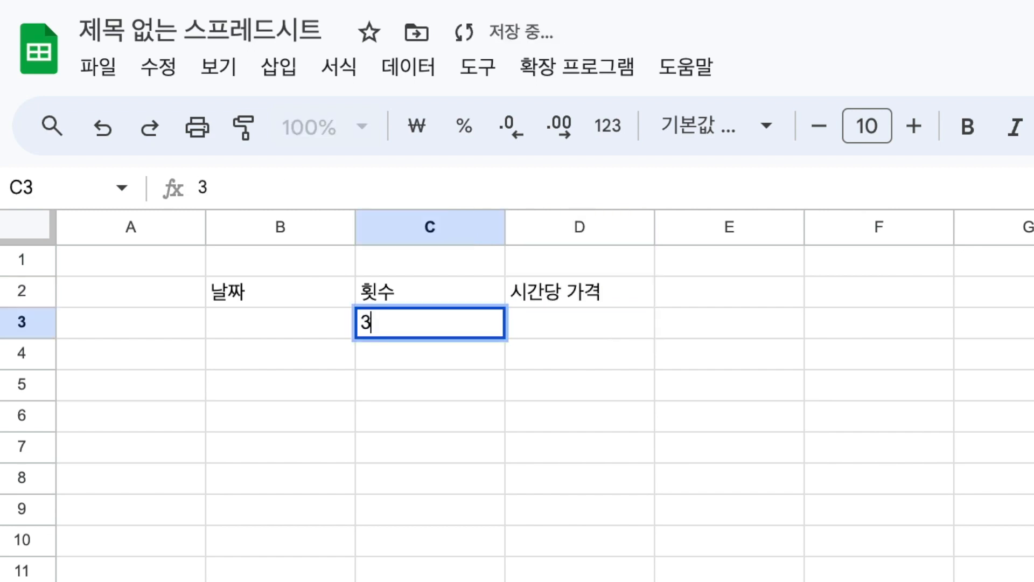
{"action": "key", "text": "Tab"}
{"action": "type", "text": "120000"}
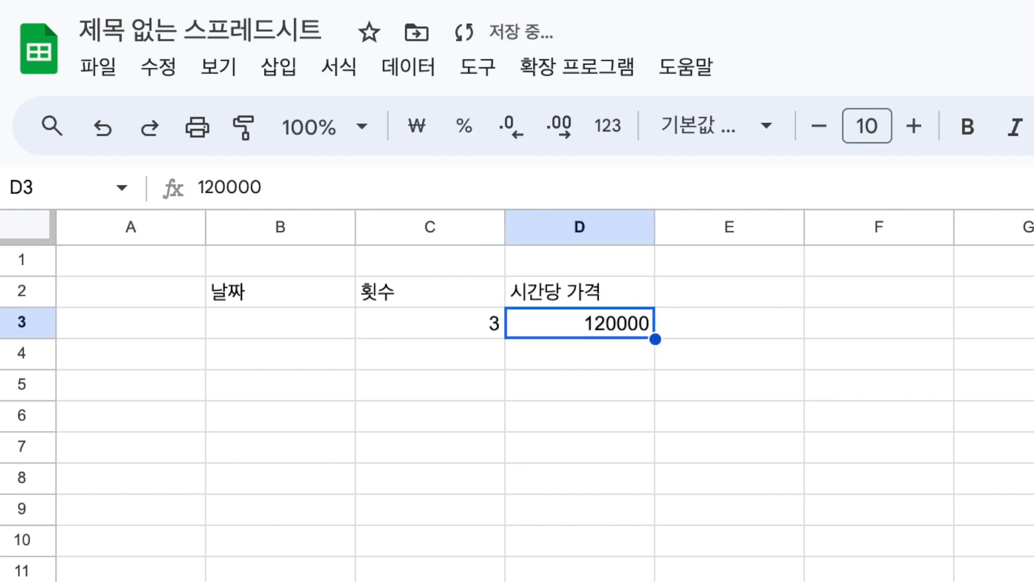
Format the price in cell D3 with the 회계 (accounting) number format and no decimal places.
{"action": "left_click", "coordinate": [608, 126]}
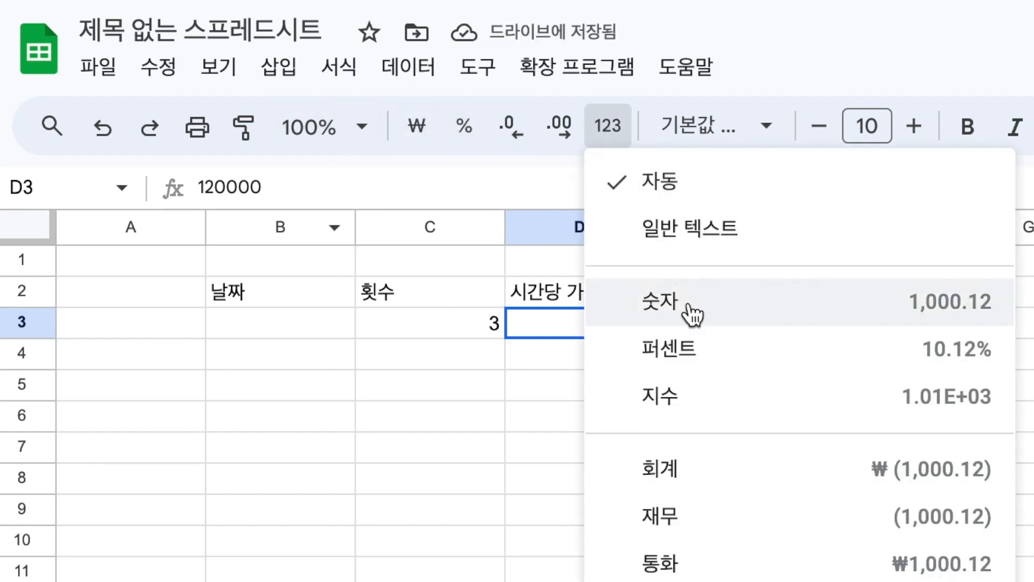
{"action": "left_click", "coordinate": [730, 469]}
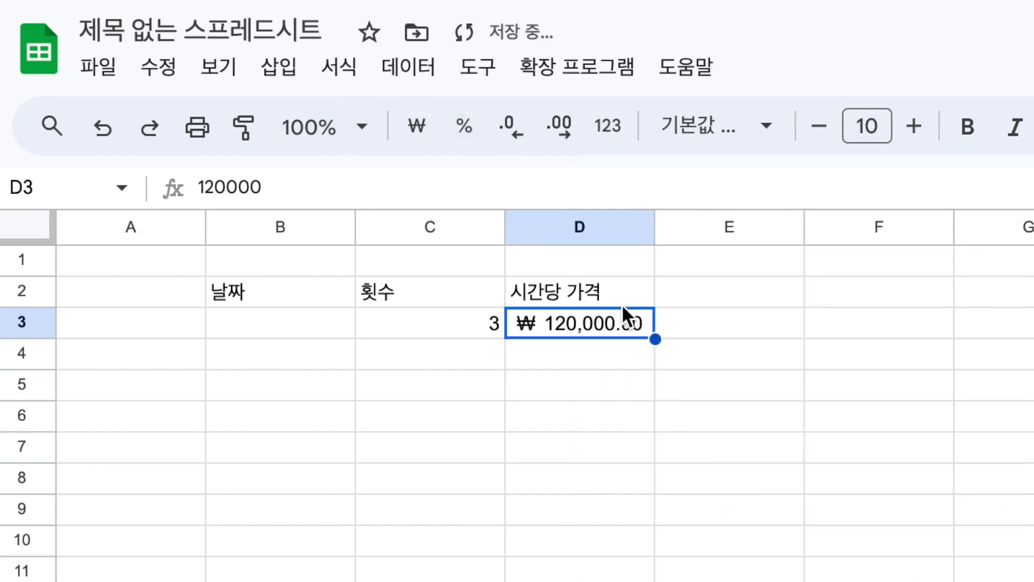
{"action": "left_click", "coordinate": [512, 137]}
{"action": "left_click", "coordinate": [511, 137]}
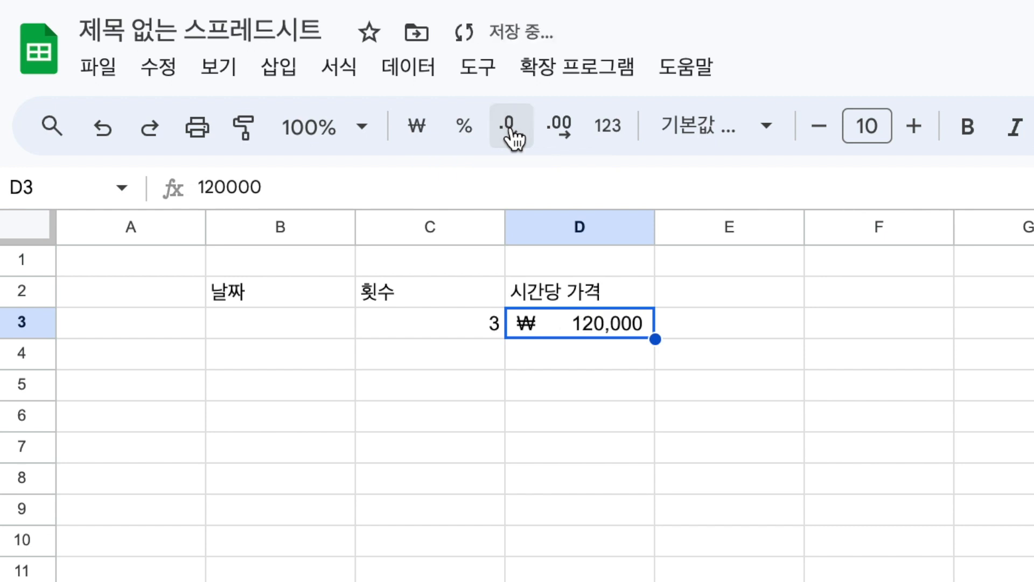
Enter the heading 합계 in E2 and calculate the total in E3 with the formula =C3*D3.
{"action": "left_click", "coordinate": [733, 292]}
{"action": "type", "text": "합ㄱㅖ"}
{"action": "key", "text": "Return"}
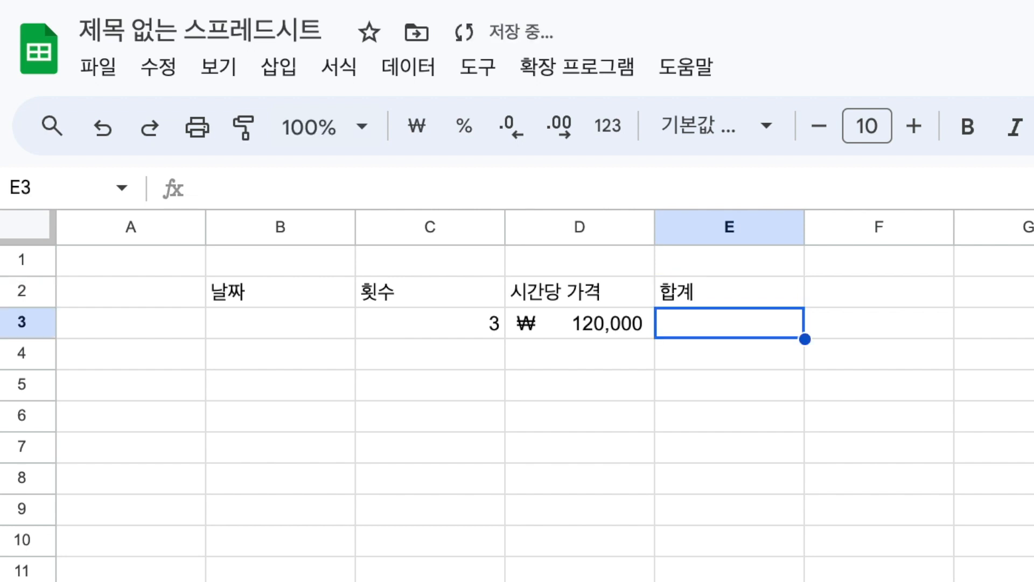
{"action": "type", "text": "="}
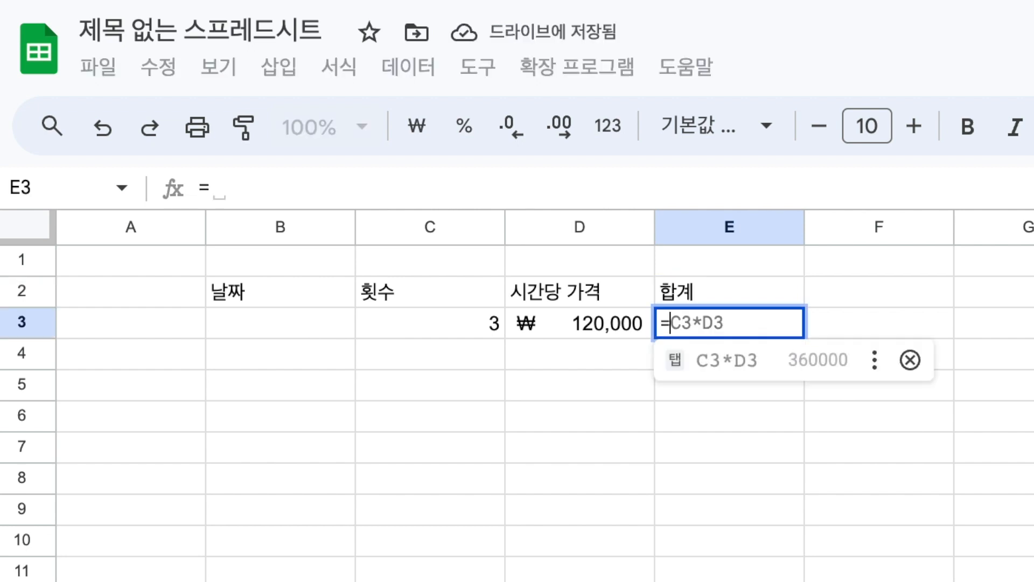
{"action": "left_click", "coordinate": [441, 316]}
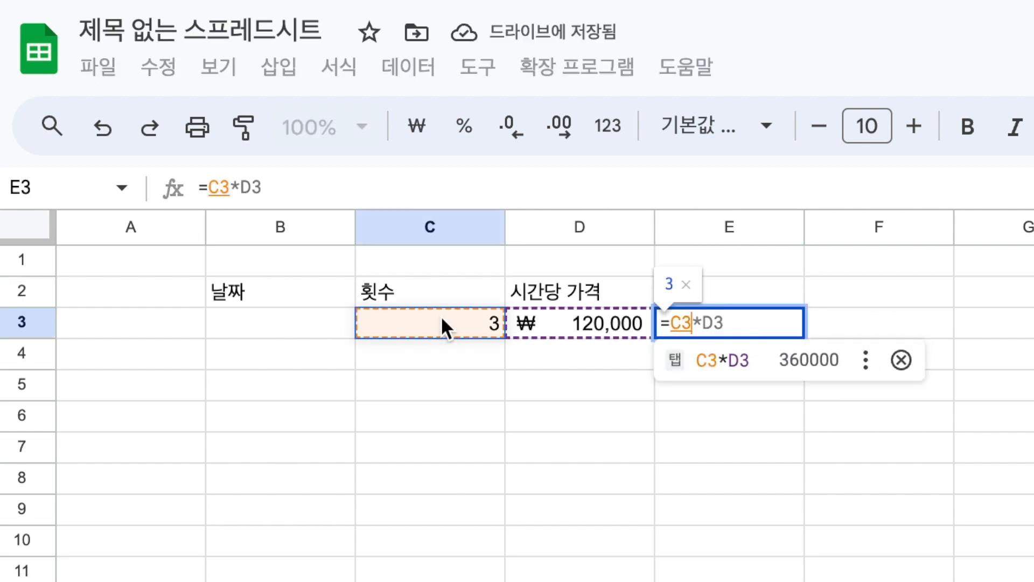
{"action": "type", "text": "*"}
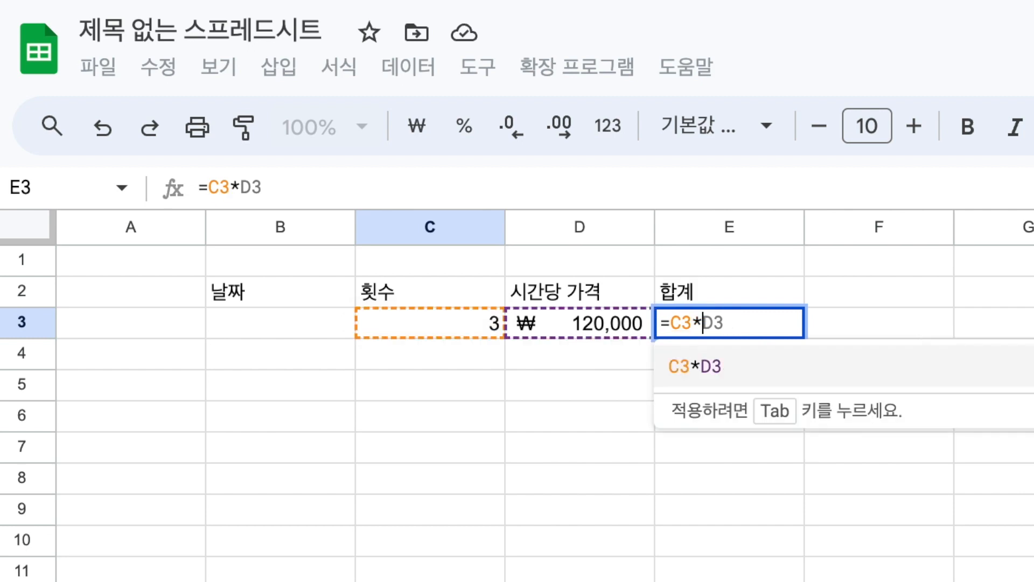
{"action": "left_click", "coordinate": [573, 328]}
{"action": "key", "text": "Return"}
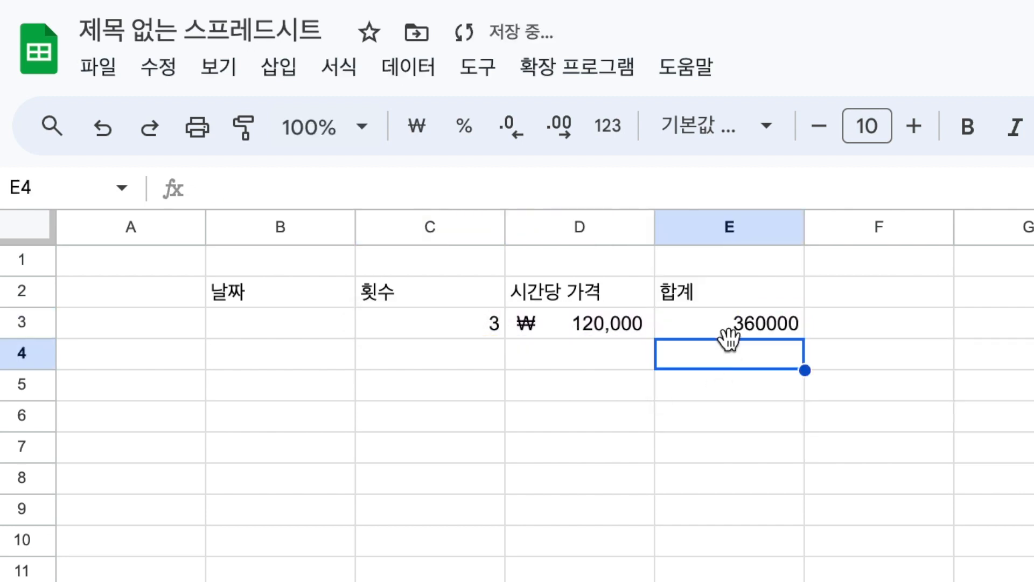
Format the total in cell E3 with the 회계 (accounting) number format and no decimal places.
{"action": "left_click", "coordinate": [734, 326]}
{"action": "left_click", "coordinate": [610, 126]}
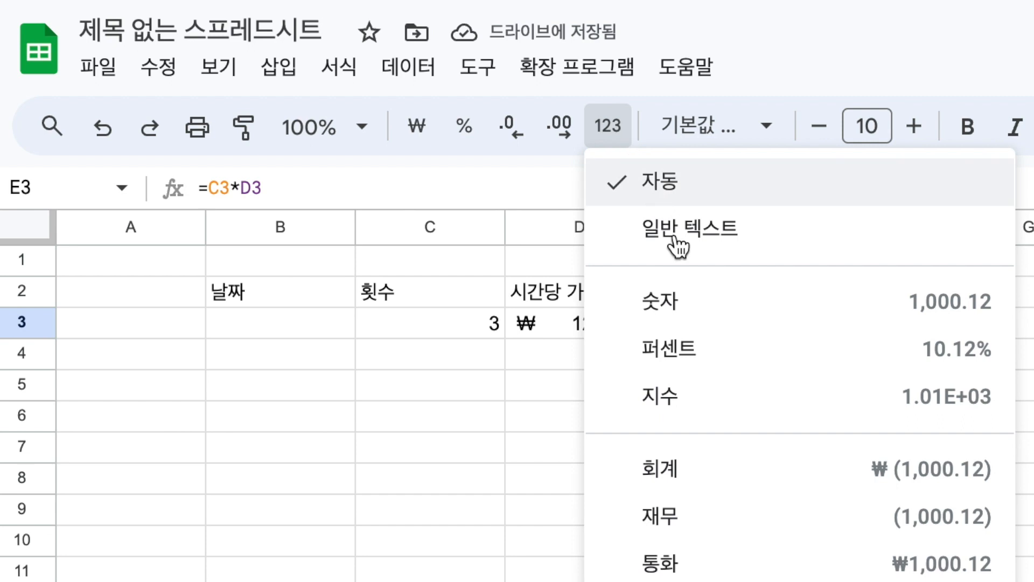
{"action": "left_click", "coordinate": [756, 481]}
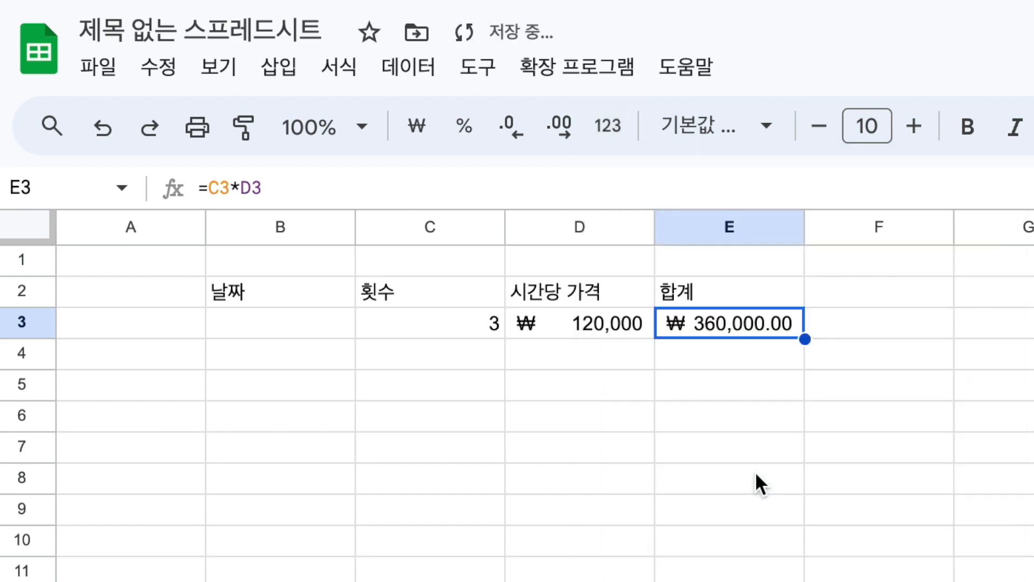
{"action": "double_click", "coordinate": [507, 129]}
{"action": "left_click", "coordinate": [667, 488]}
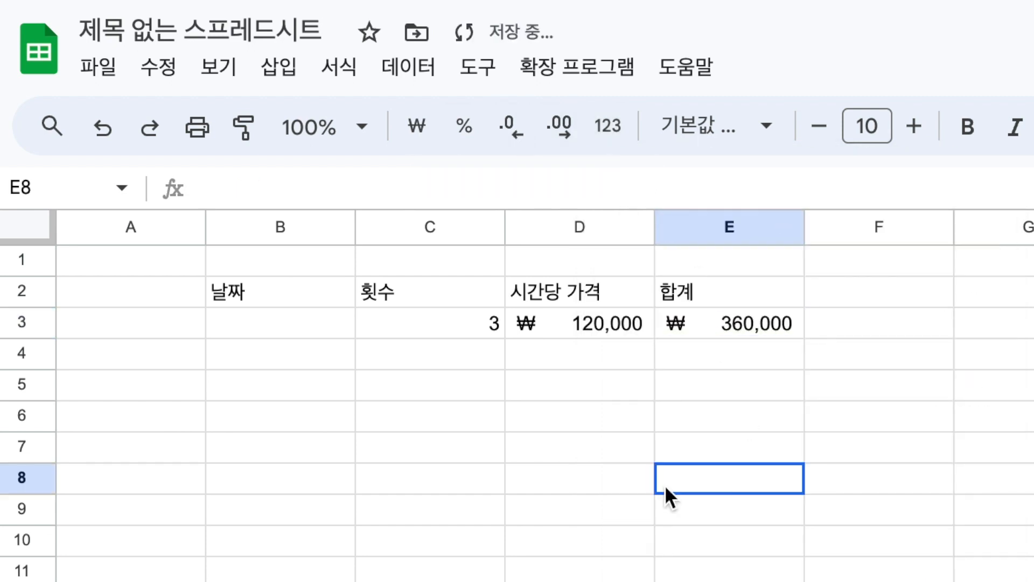
Rename the spreadsheet as 외주.
{"action": "left_click", "coordinate": [247, 19]}
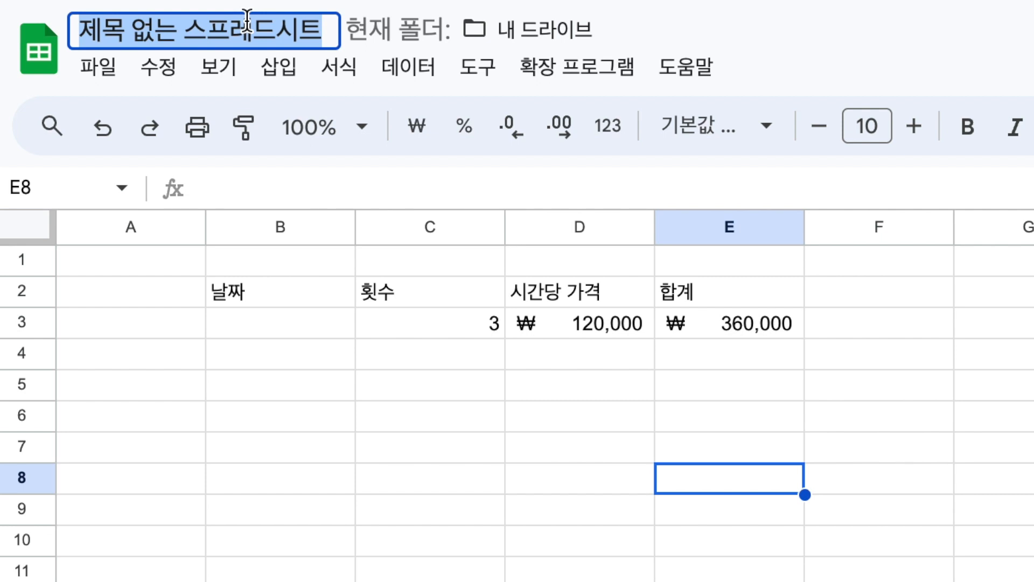
{"action": "type", "text": "외주"}
{"action": "left_click", "coordinate": [280, 416]}
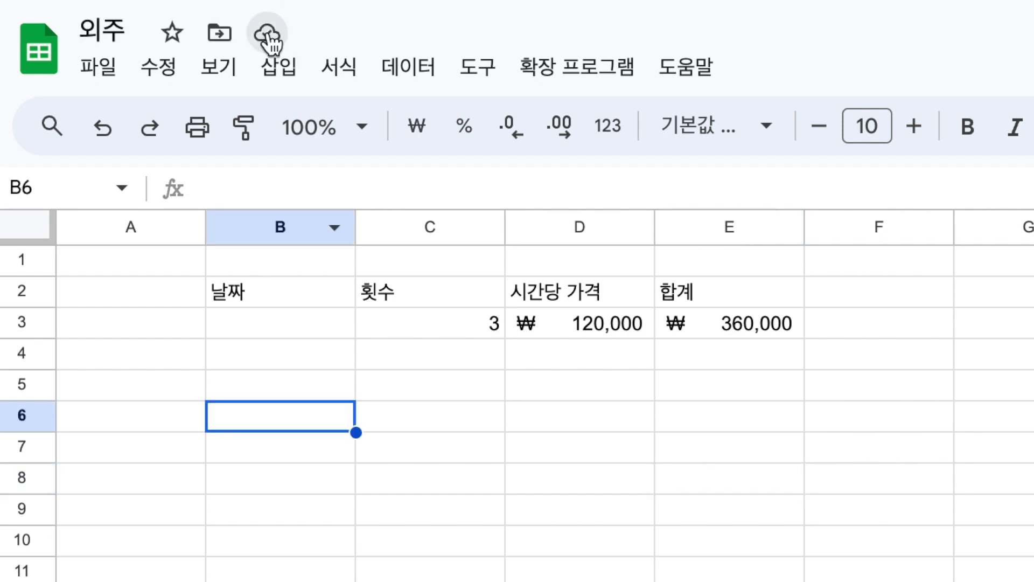
Create a folder named 외주업체 in My Drive and move the spreadsheet into it.
{"action": "left_click", "coordinate": [218, 35]}
{"action": "left_click", "coordinate": [251, 488]}
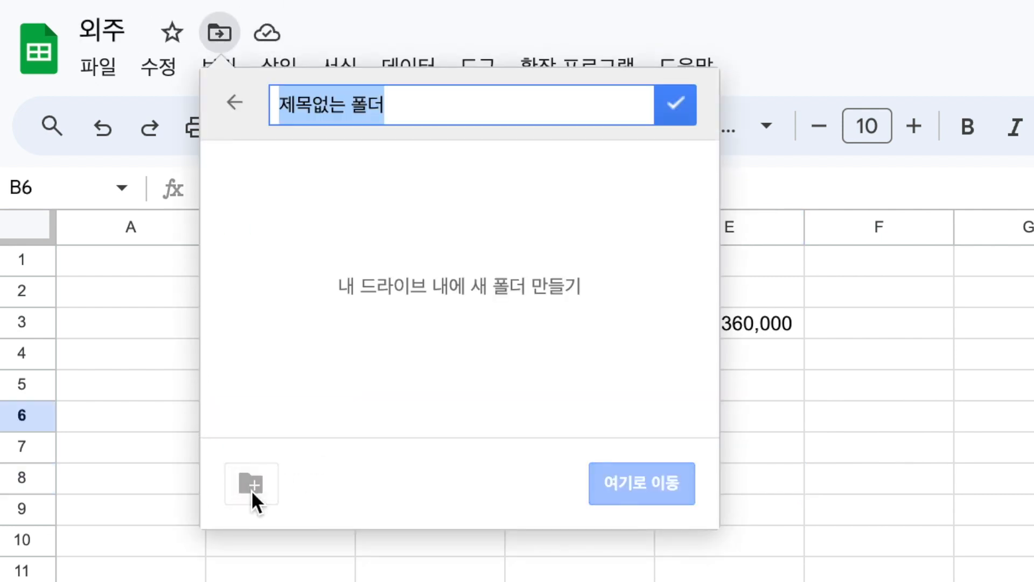
{"action": "type", "text": "외주업체"}
{"action": "key", "text": "Return"}
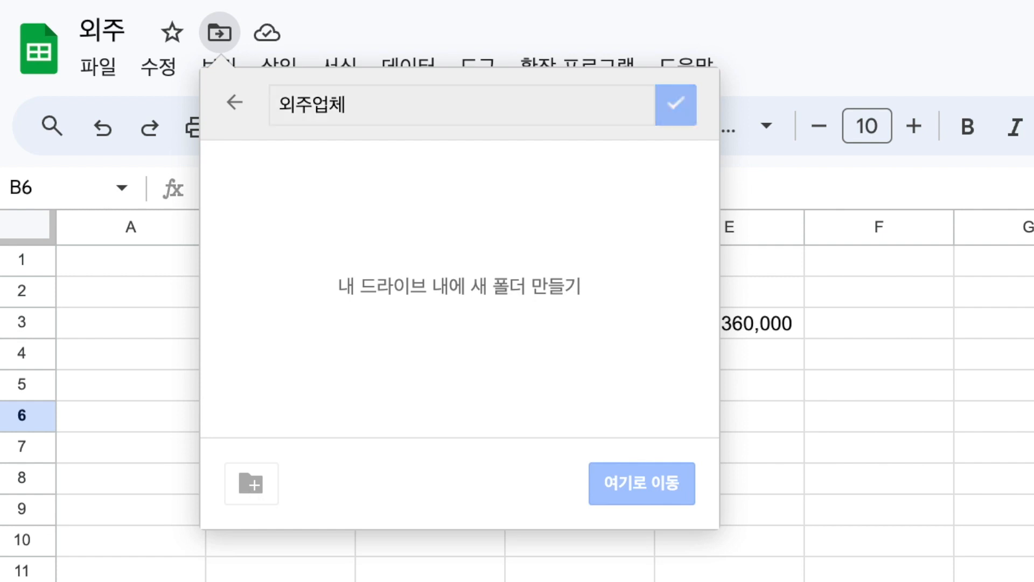
{"action": "left_click", "coordinate": [645, 481]}
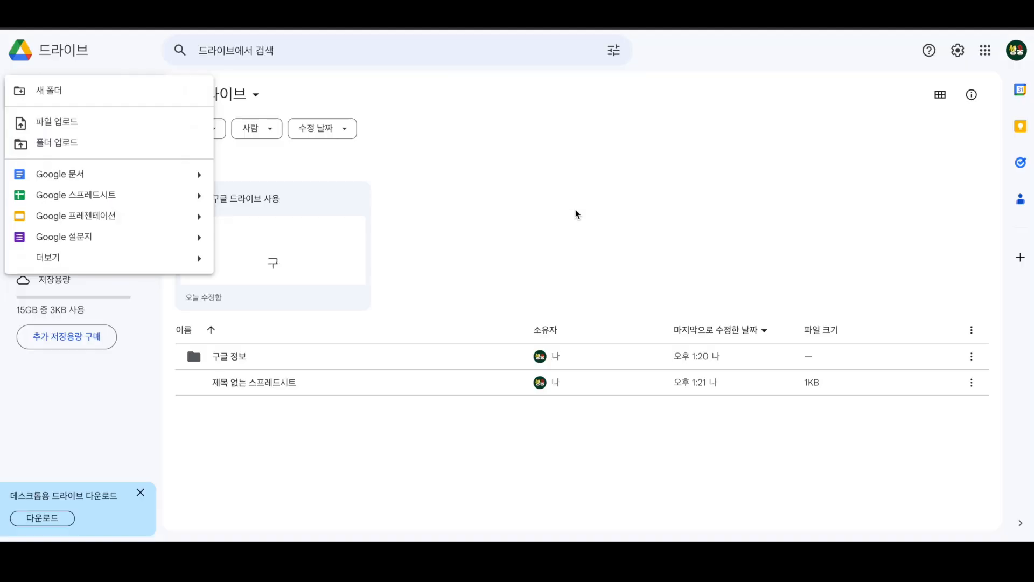
Return to My Drive in Google Drive and check the spreadsheet's entry in the file list.
{"action": "left_click", "coordinate": [575, 212]}
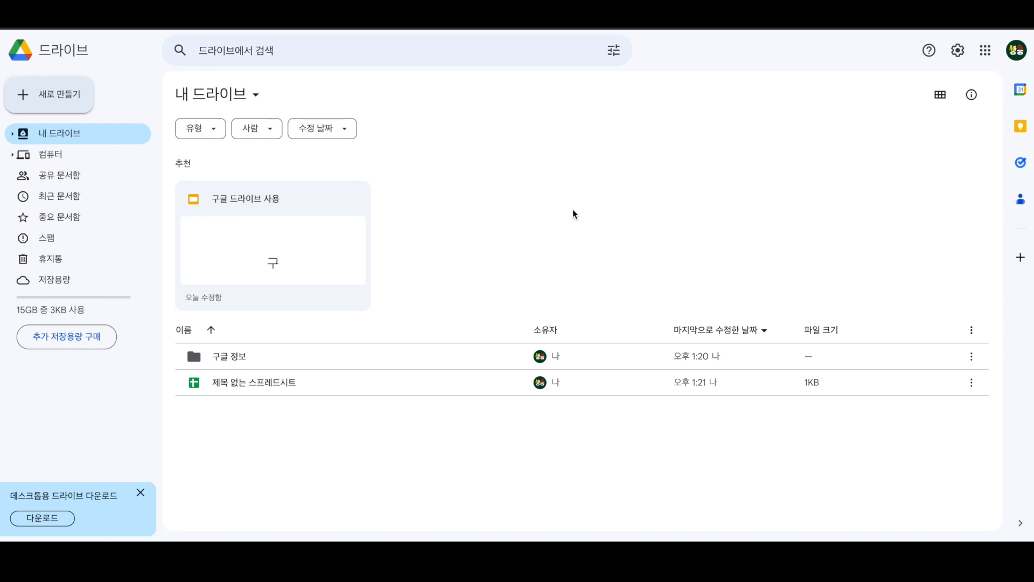
{"action": "left_click", "coordinate": [238, 389]}
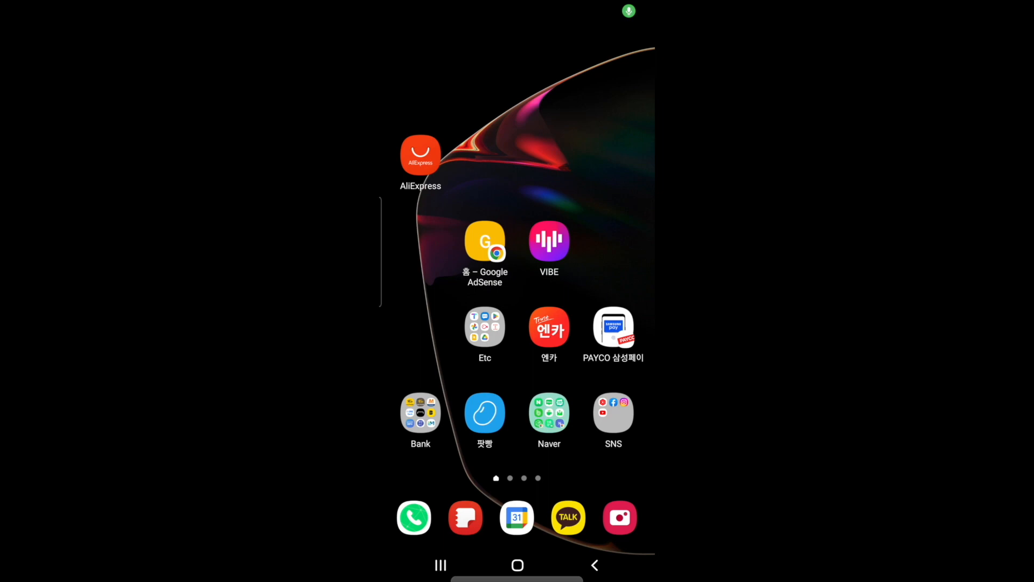
On the phone, look in the Google app folder for the Drive app and briefly visit the Play Store.
{"action": "left_click_drag", "start_coordinate": [517, 431], "coordinate": [518, 189]}
{"action": "left_click", "coordinate": [549, 104]}
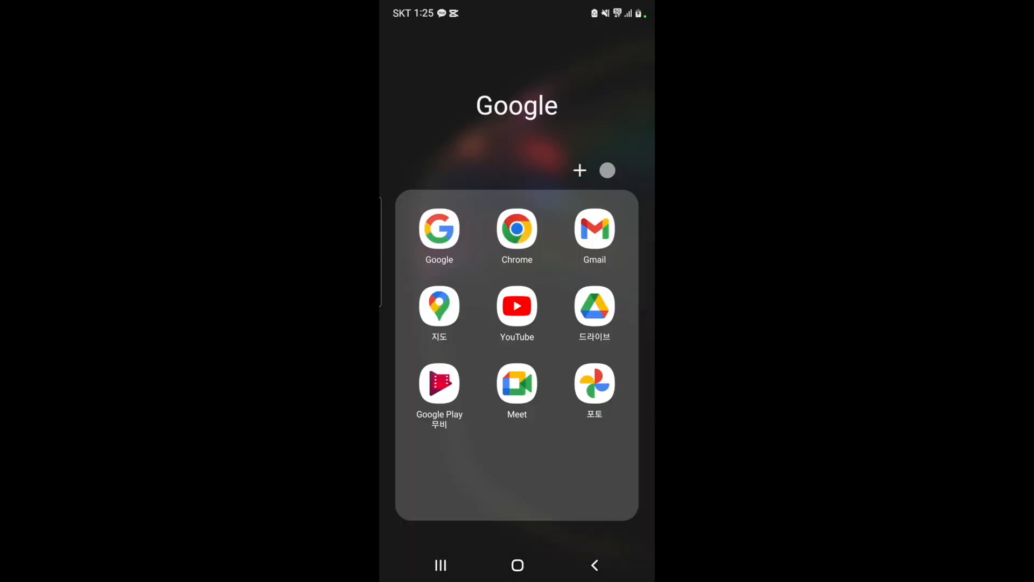
{"action": "left_click", "coordinate": [594, 565]}
{"action": "left_click", "coordinate": [420, 193]}
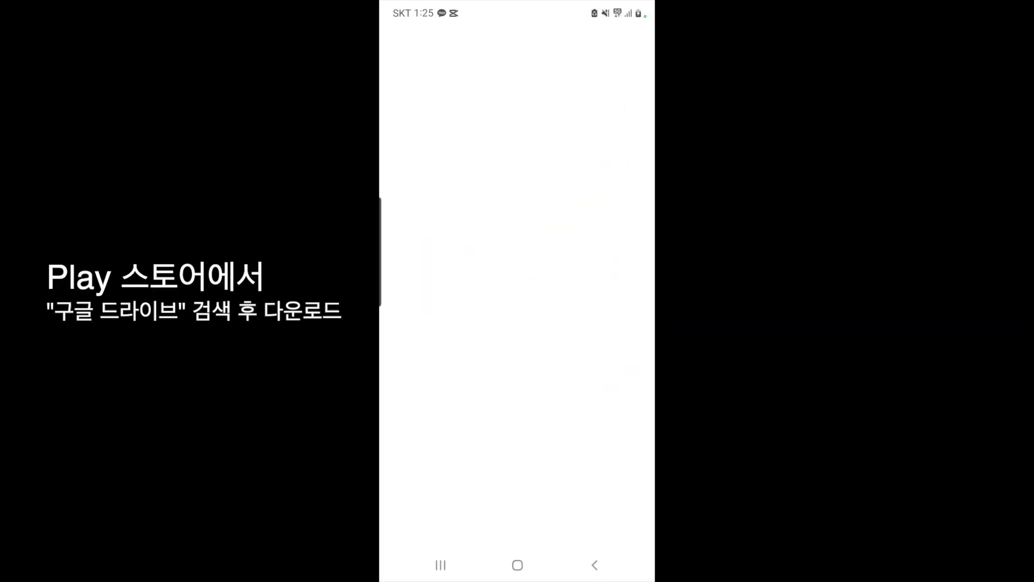
{"action": "left_click", "coordinate": [517, 565]}
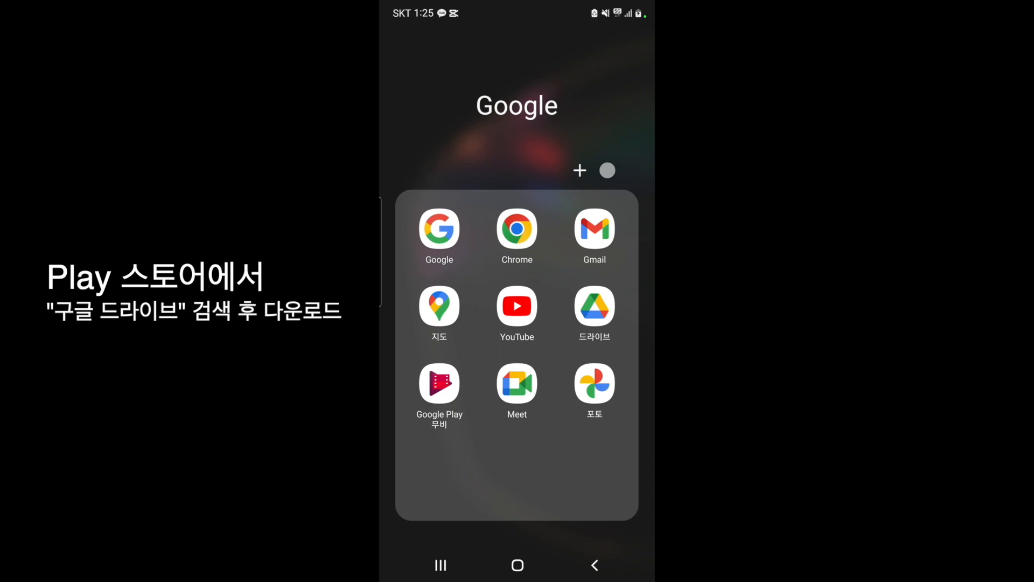
Open the Drive app on the phone and browse the folders and files in My Drive.
{"action": "left_click", "coordinate": [594, 306]}
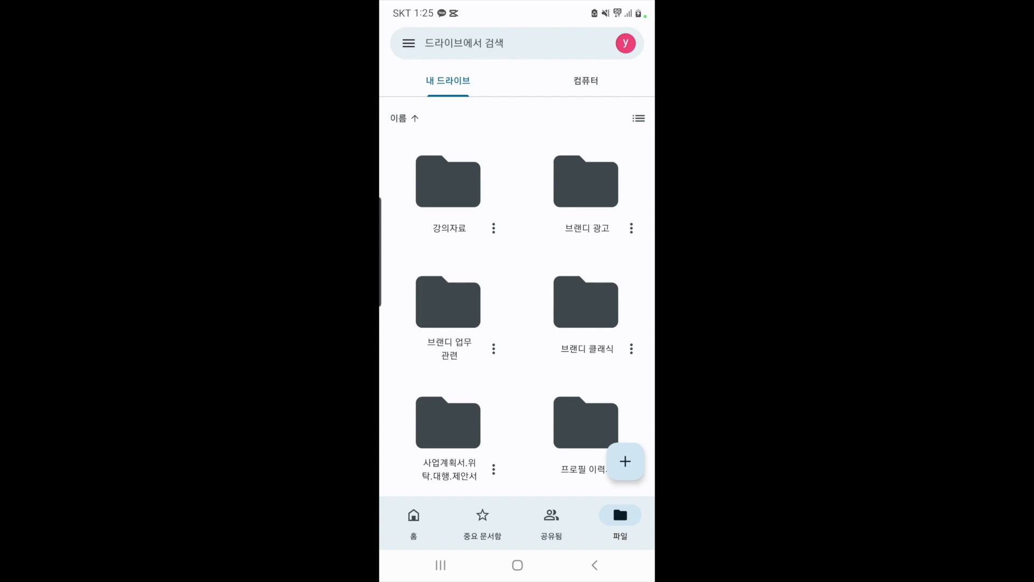
{"action": "scroll", "coordinate": [517, 296], "scroll_direction": "down", "scroll_amount": 15}
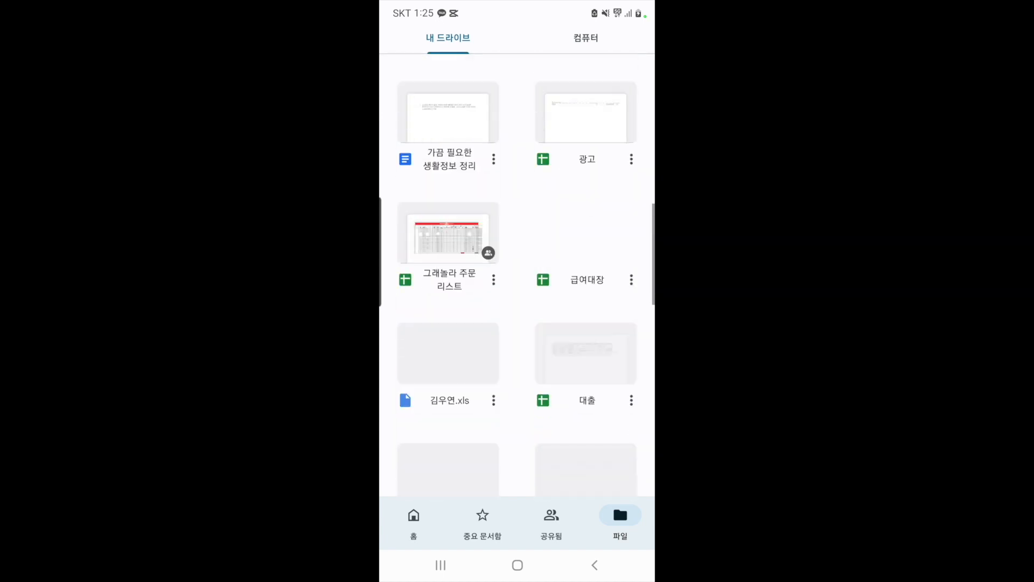
{"action": "scroll", "coordinate": [517, 296], "scroll_direction": "up", "scroll_amount": 5}
{"action": "scroll", "coordinate": [517, 296], "scroll_direction": "up", "scroll_amount": 8}
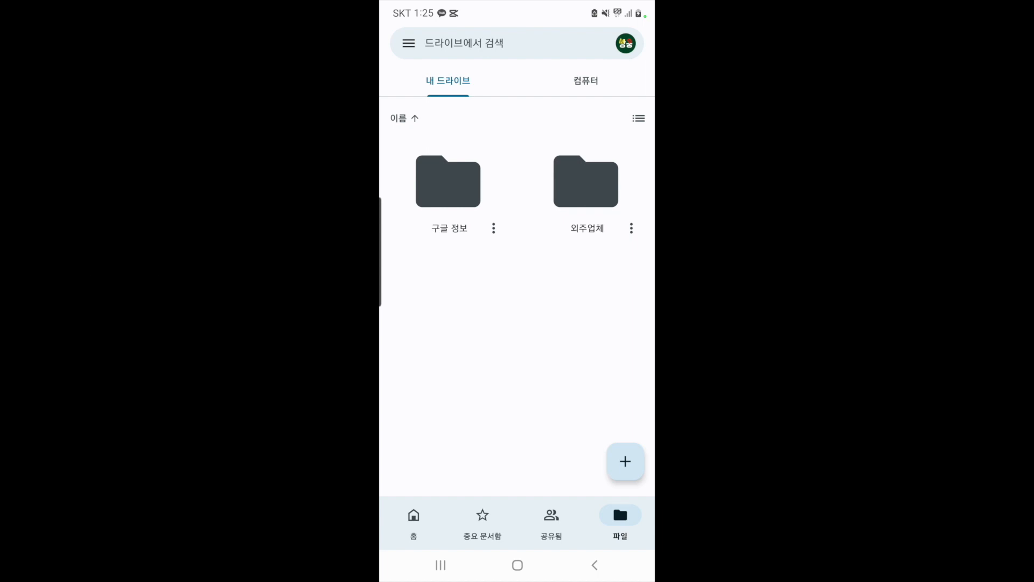
Open the 구글 드라이브 사용 presentation from the 구글 정보 folder and select its first slide.
{"action": "left_click", "coordinate": [448, 181]}
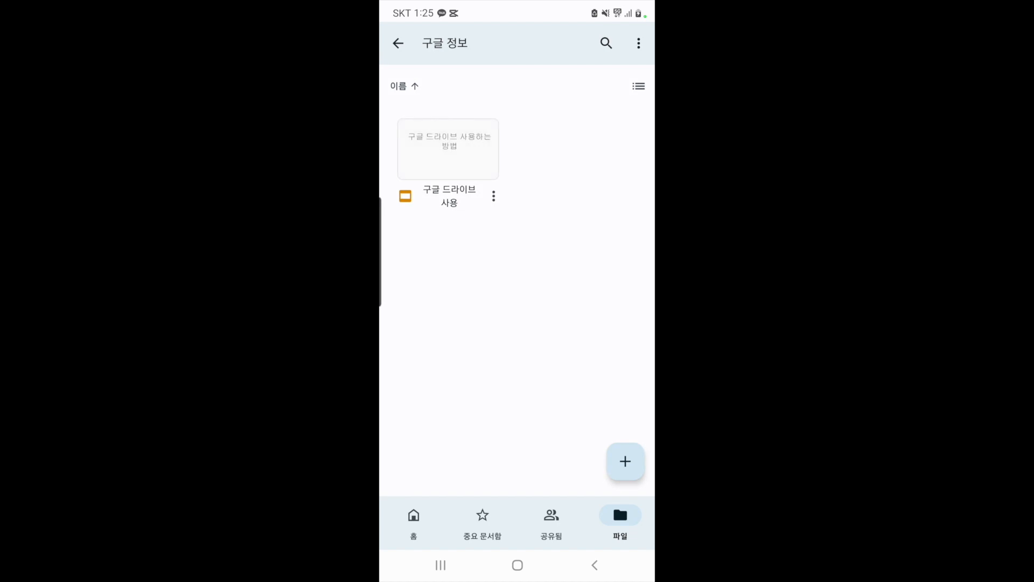
{"action": "left_click", "coordinate": [448, 149]}
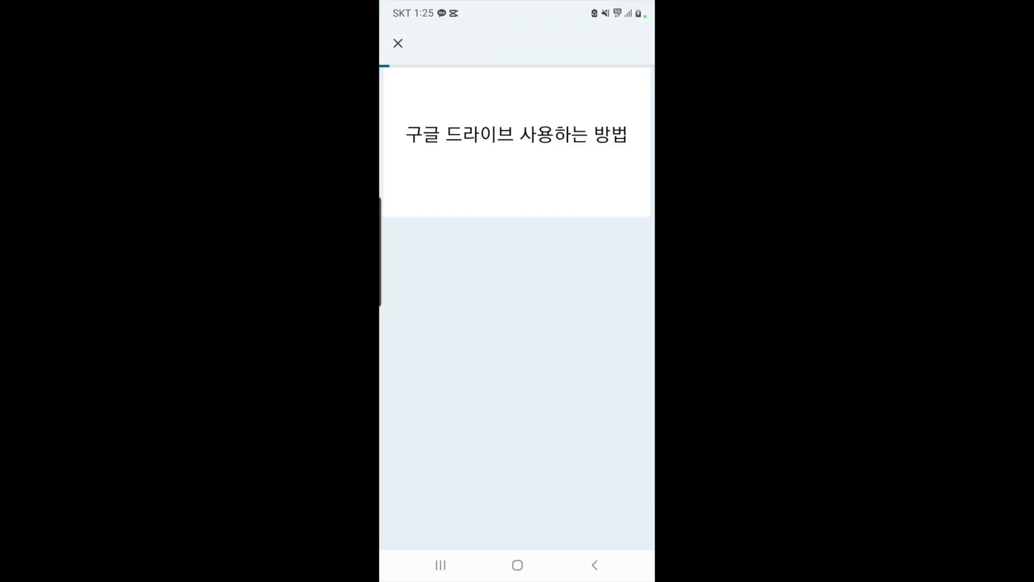
{"action": "left_click", "coordinate": [517, 142]}
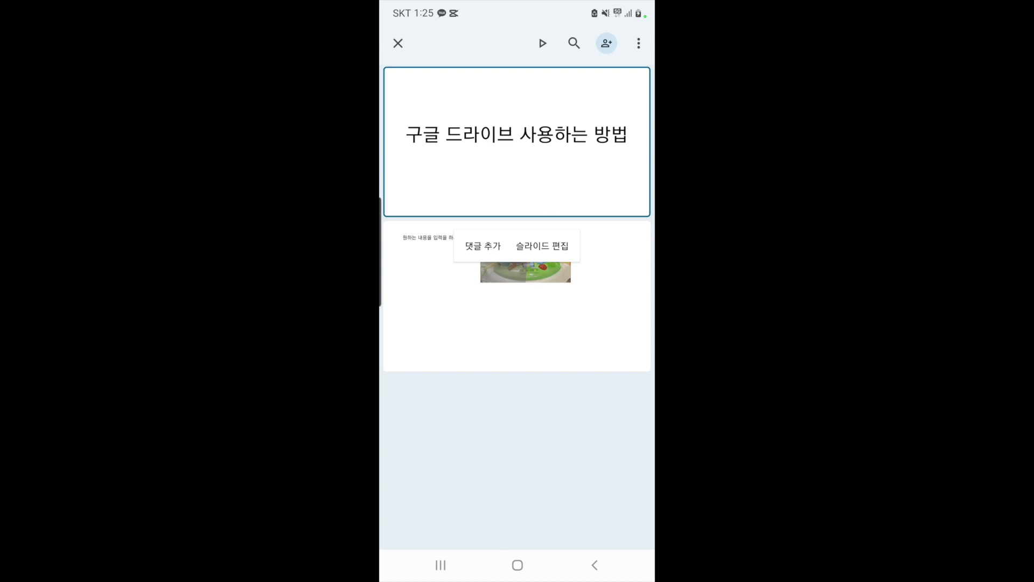
Edit the first slide and change its title to 드라이브 사용하는 방법.
{"action": "left_click", "coordinate": [542, 246]}
{"action": "left_click", "coordinate": [517, 273]}
{"action": "left_click", "coordinate": [520, 273]}
{"action": "key", "text": "BackSpace"}
{"action": "key", "text": "BackSpace"}
{"action": "key", "text": "BackSpace"}
{"action": "key", "text": "BackSpace"}
{"action": "key", "text": "BackSpace"}
{"action": "key", "text": "BackSpace"}
{"action": "key", "text": "BackSpace"}
{"action": "key", "text": "BackSpace"}
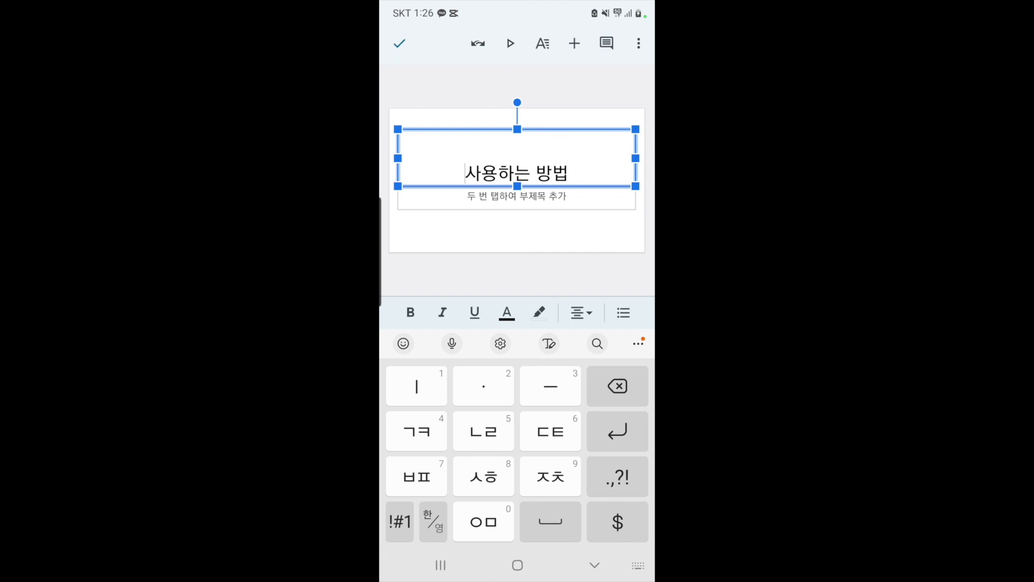
{"action": "type", "text": "드라이브"}
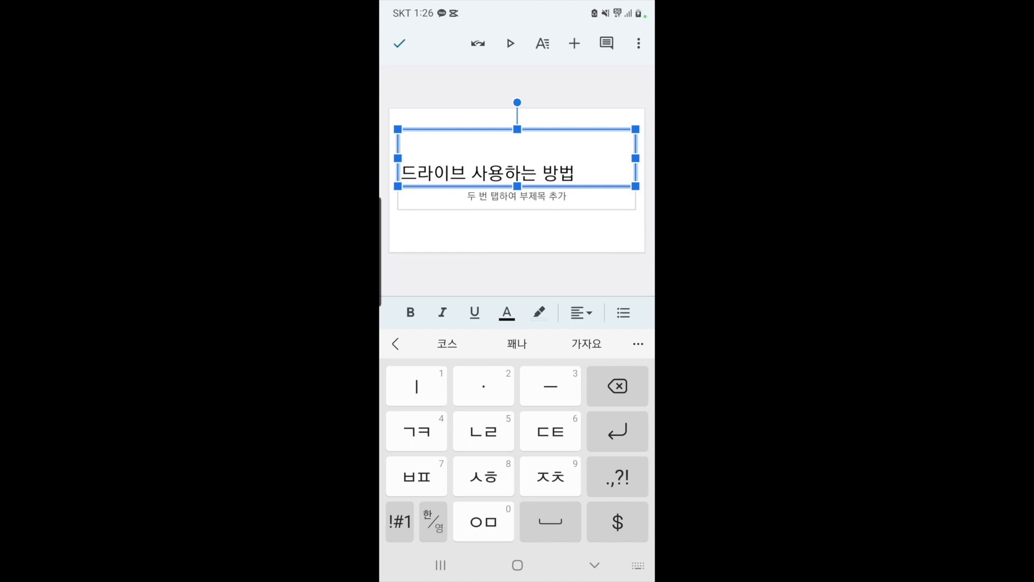
Centre-align the first slide's title, then leave the editor and close the presentation.
{"action": "left_click", "coordinate": [581, 312]}
{"action": "left_click", "coordinate": [590, 229]}
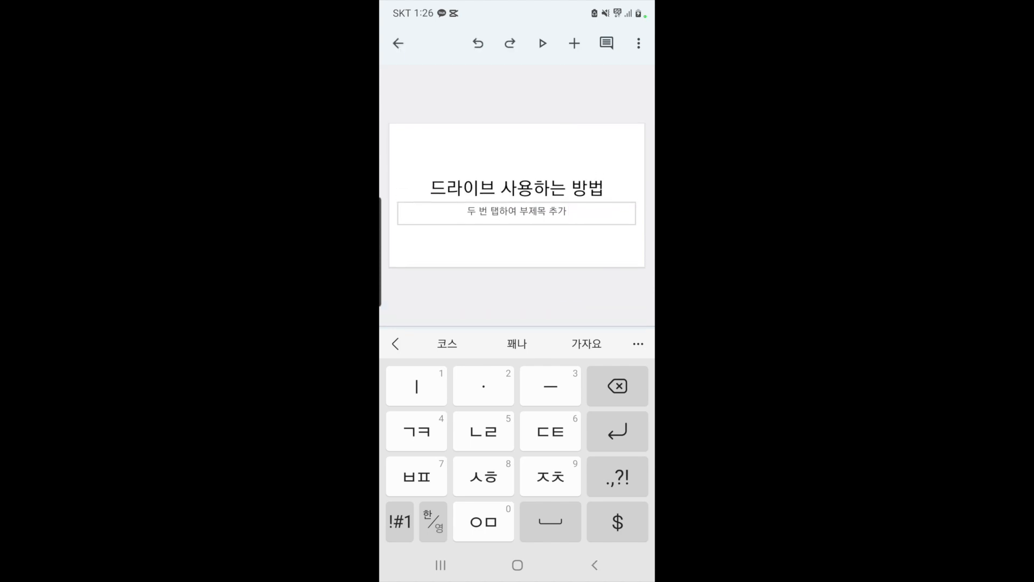
{"action": "left_click", "coordinate": [595, 565]}
{"action": "left_click", "coordinate": [639, 525]}
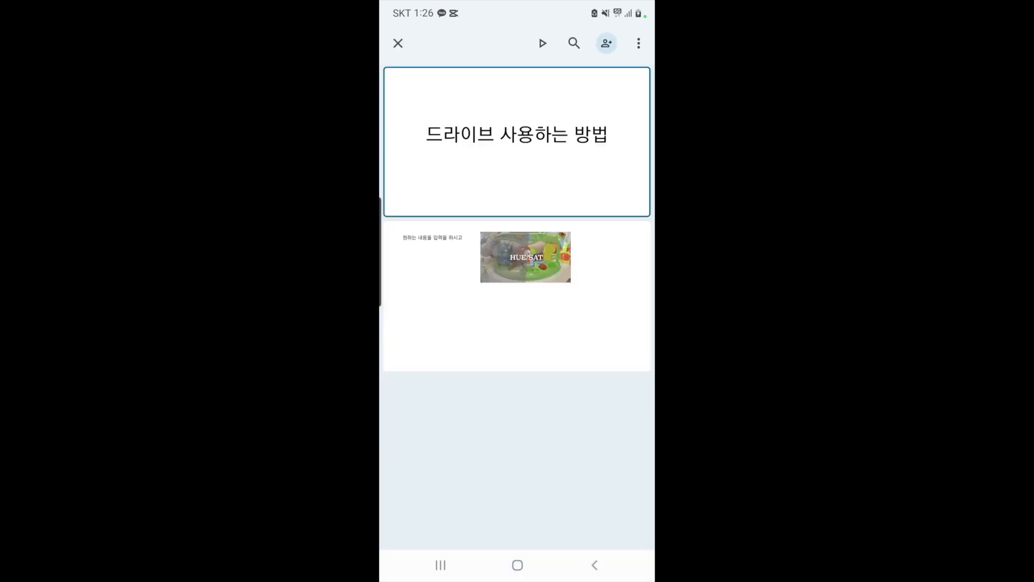
{"action": "left_click", "coordinate": [398, 43]}
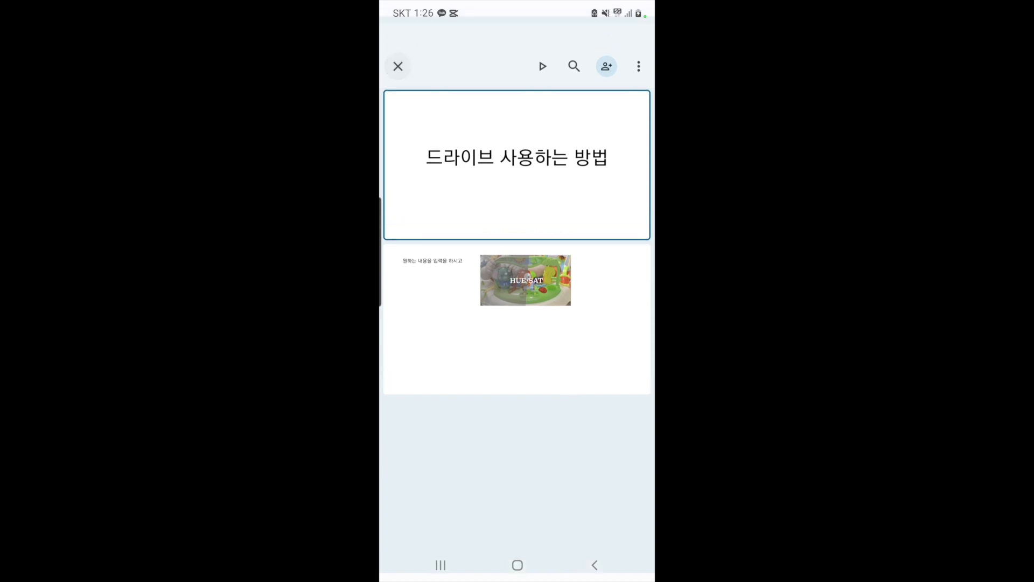
Close the 구글 드라이브 사용 presentation and return to the folders in My Drive.
{"action": "left_click", "coordinate": [441, 157]}
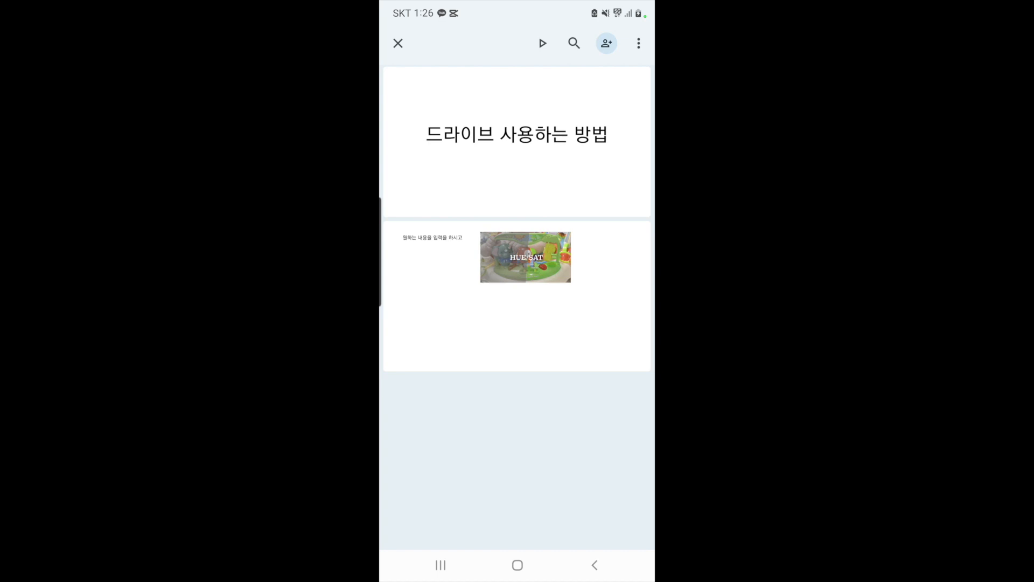
{"action": "left_click", "coordinate": [398, 43]}
{"action": "left_click", "coordinate": [398, 42]}
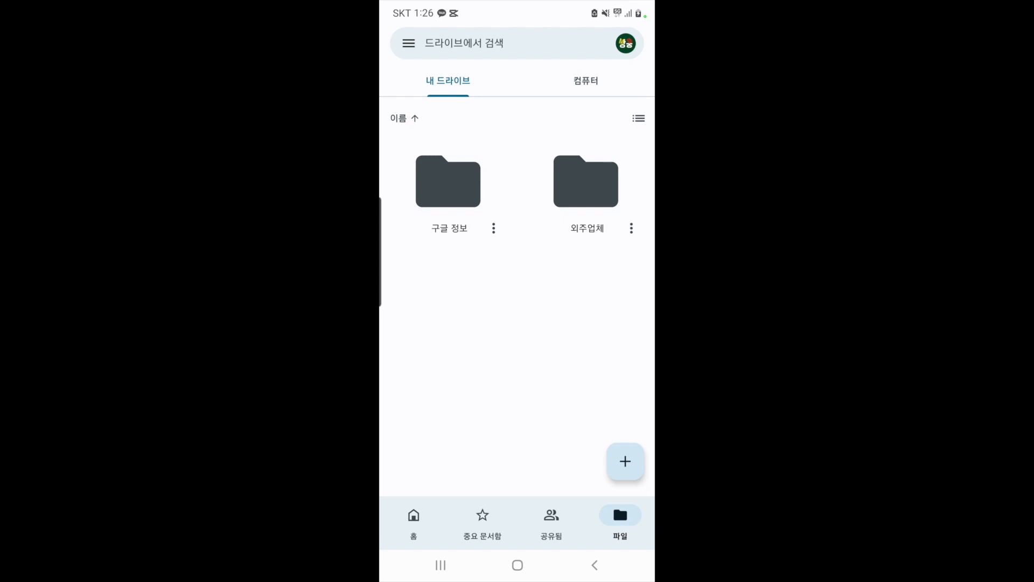
Switch Drive to another Google account and open its 원본 folder.
{"action": "left_click", "coordinate": [626, 43]}
{"action": "left_click", "coordinate": [464, 546]}
{"action": "left_click", "coordinate": [448, 181]}
{"action": "scroll", "coordinate": [517, 280], "scroll_direction": "down", "scroll_amount": 2}
{"action": "scroll", "coordinate": [517, 280], "scroll_direction": "up", "scroll_amount": 2}
{"action": "left_click", "coordinate": [586, 151]}
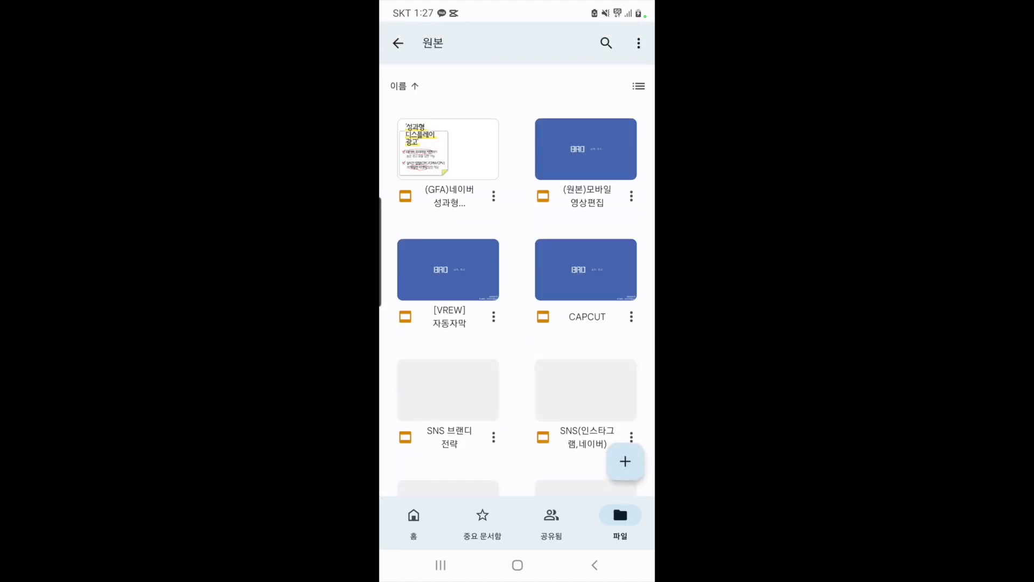
Open the 파이널컷 사용방법 presentation from the 원본 folder and look through its slides.
{"action": "scroll", "coordinate": [517, 280], "scroll_direction": "down", "scroll_amount": 10}
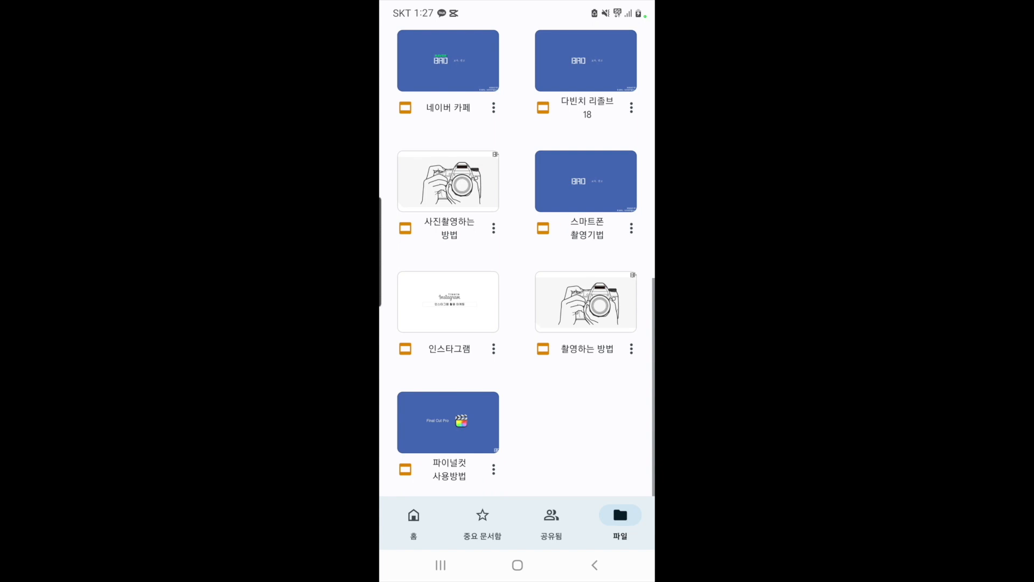
{"action": "left_click", "coordinate": [448, 423]}
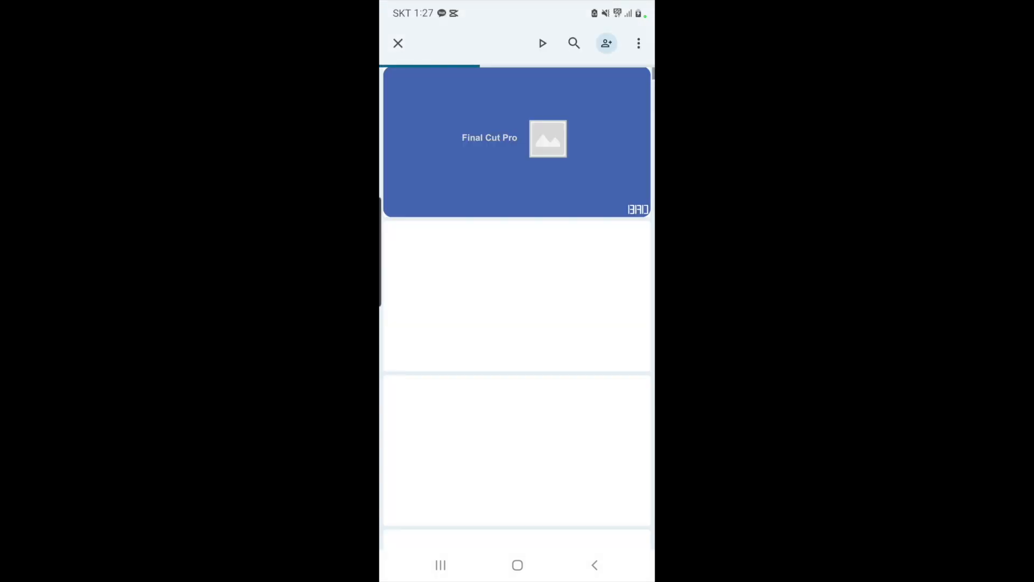
{"action": "scroll", "coordinate": [517, 323], "scroll_direction": "down", "scroll_amount": 5}
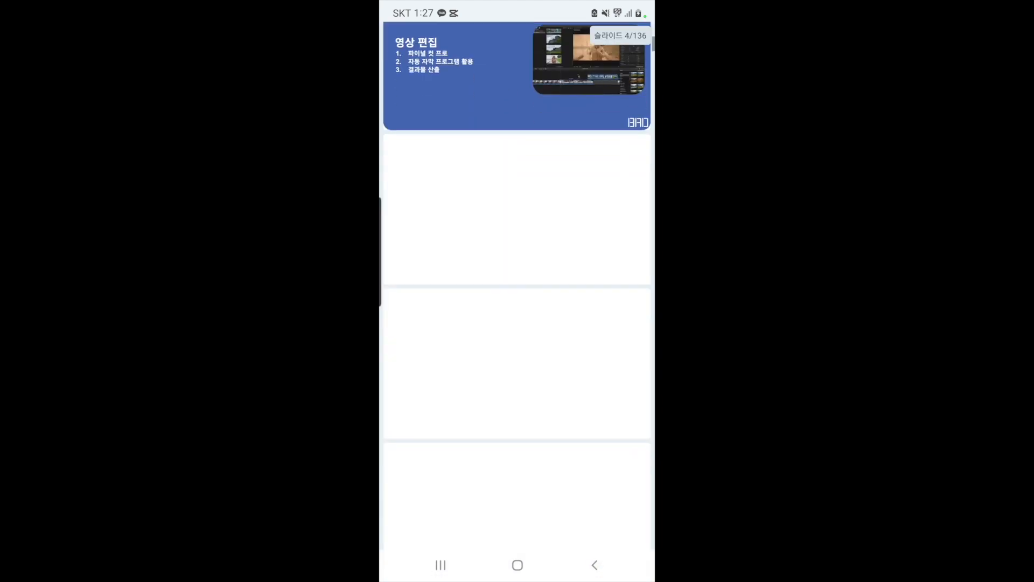
{"action": "scroll", "coordinate": [517, 323], "scroll_direction": "down", "scroll_amount": 5}
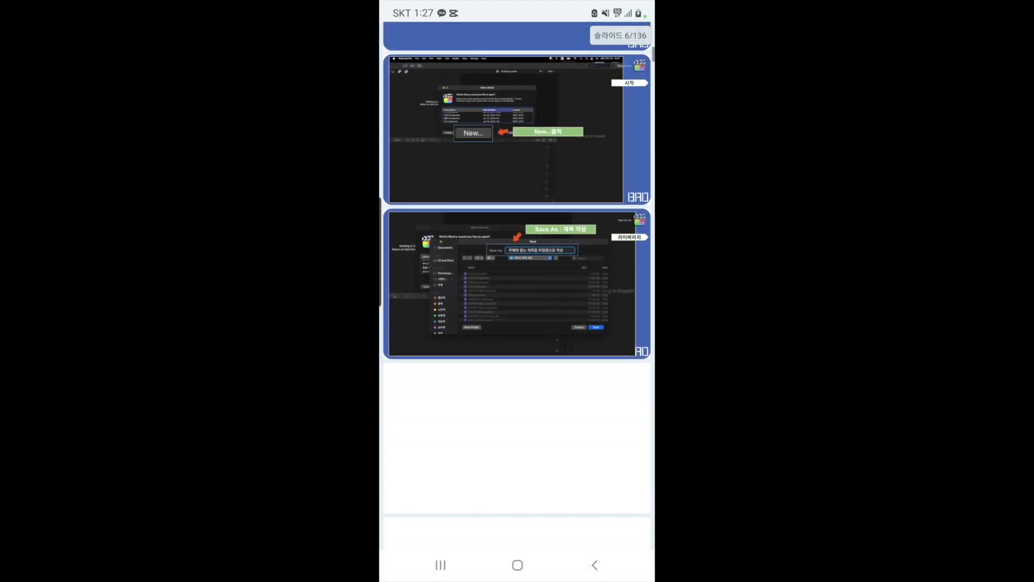
{"action": "scroll", "coordinate": [517, 323], "scroll_direction": "down", "scroll_amount": 10}
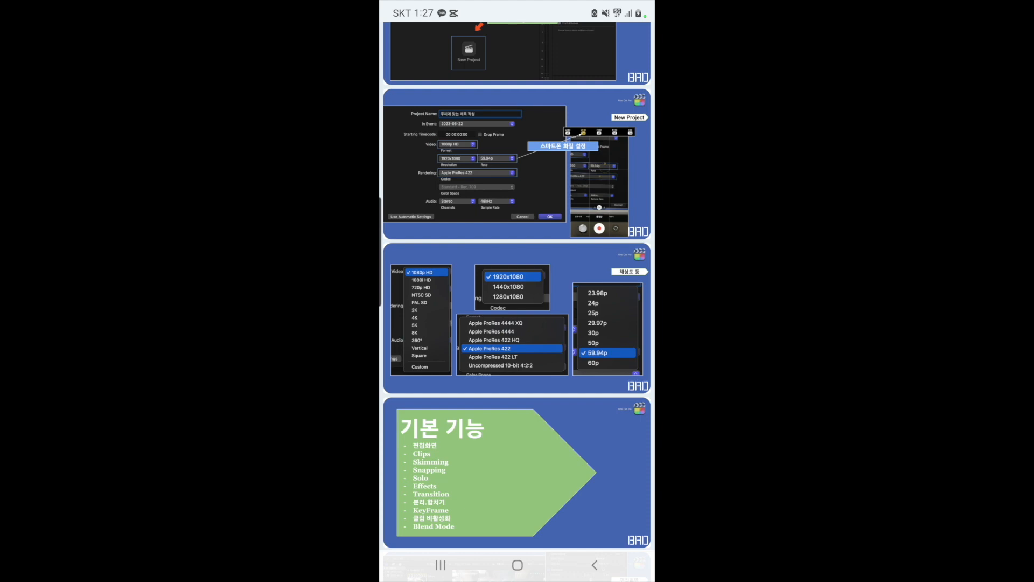
{"action": "scroll", "coordinate": [517, 291], "scroll_direction": "down", "scroll_amount": 10}
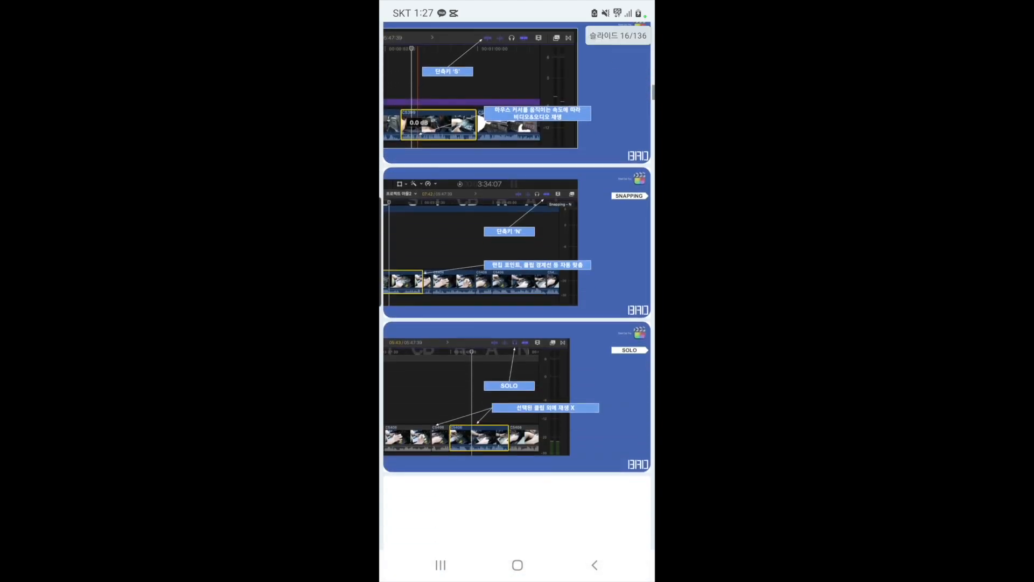
{"action": "scroll", "coordinate": [518, 291], "scroll_direction": "down", "scroll_amount": 10}
{"action": "scroll", "coordinate": [517, 291], "scroll_direction": "down", "scroll_amount": 5}
{"action": "scroll", "coordinate": [517, 291], "scroll_direction": "down", "scroll_amount": 8}
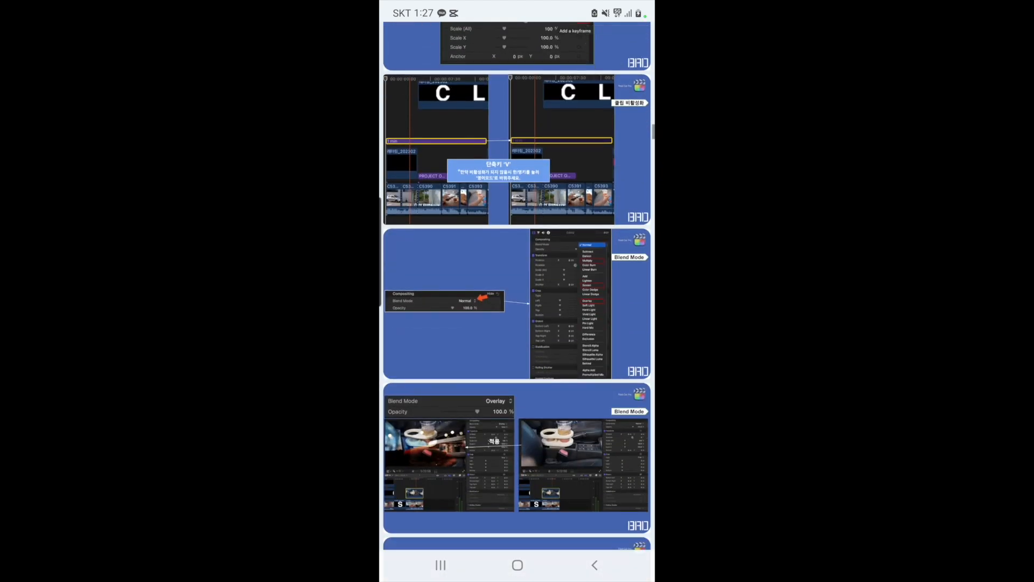
{"action": "scroll", "coordinate": [517, 291], "scroll_direction": "down", "scroll_amount": 8}
{"action": "scroll", "coordinate": [517, 291], "scroll_direction": "down", "scroll_amount": 3}
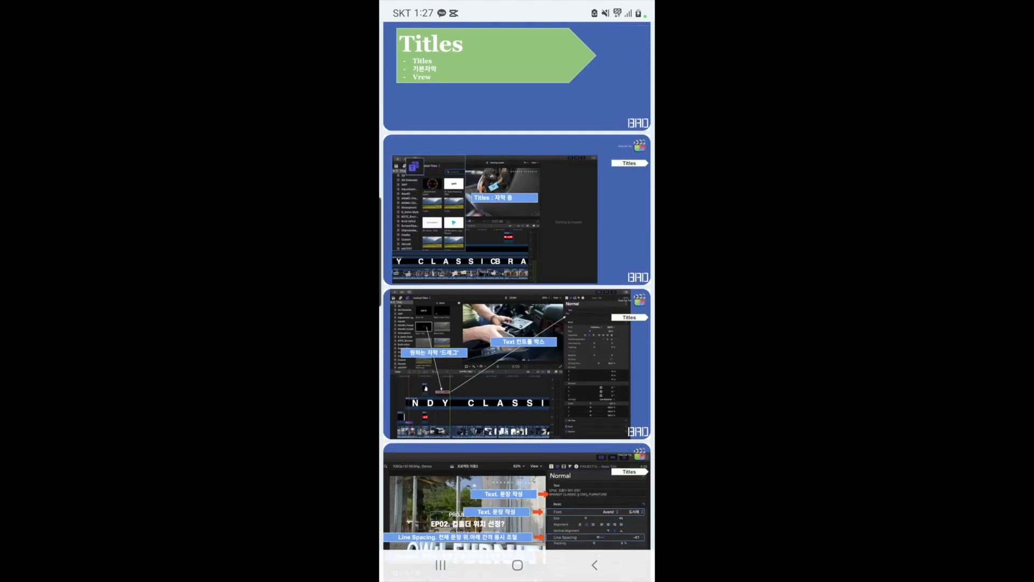
{"action": "scroll", "coordinate": [517, 291], "scroll_direction": "down", "scroll_amount": 8}
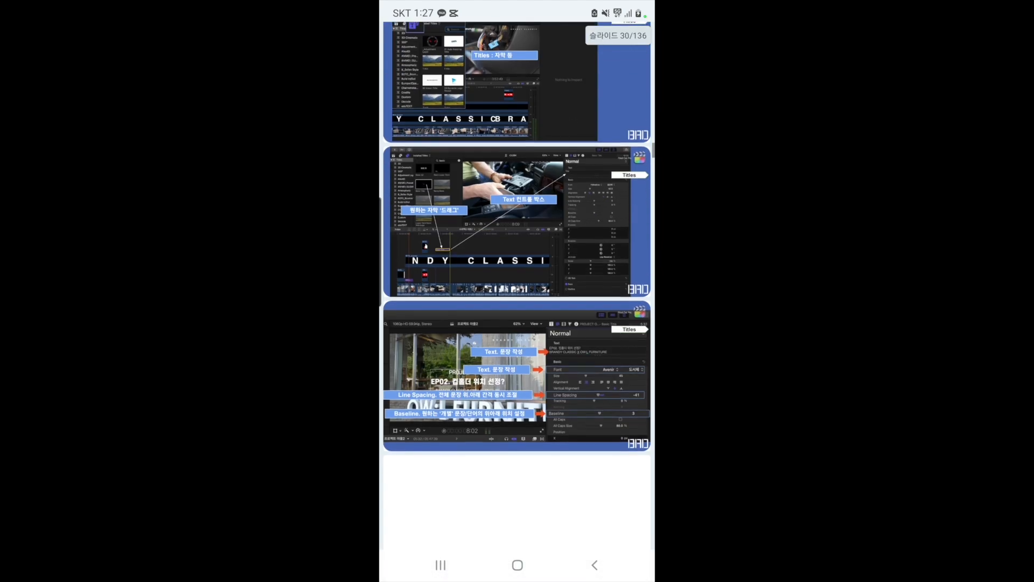
{"action": "scroll", "coordinate": [517, 291], "scroll_direction": "down", "scroll_amount": 5}
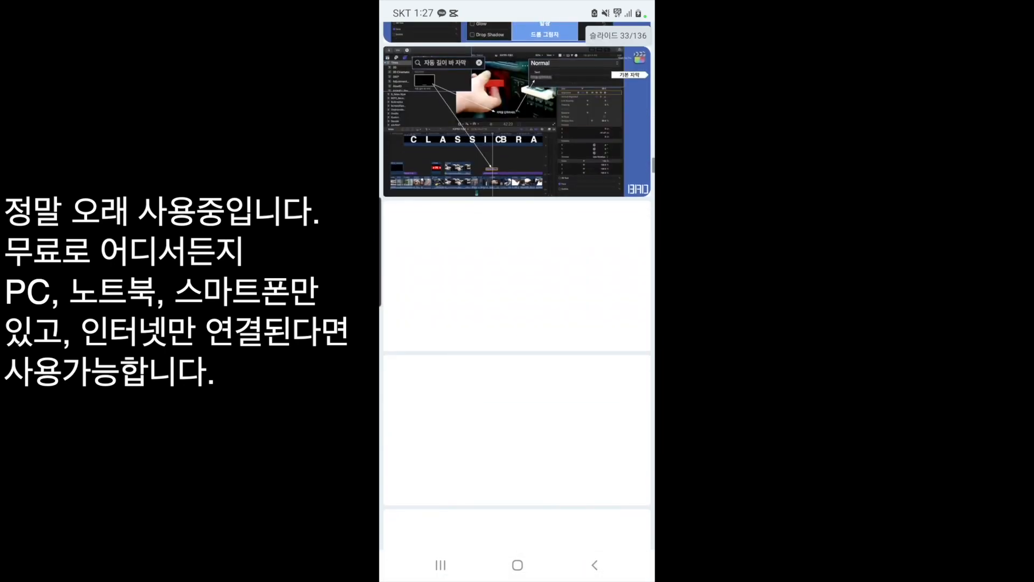
{"action": "scroll", "coordinate": [518, 291], "scroll_direction": "up", "scroll_amount": 2}
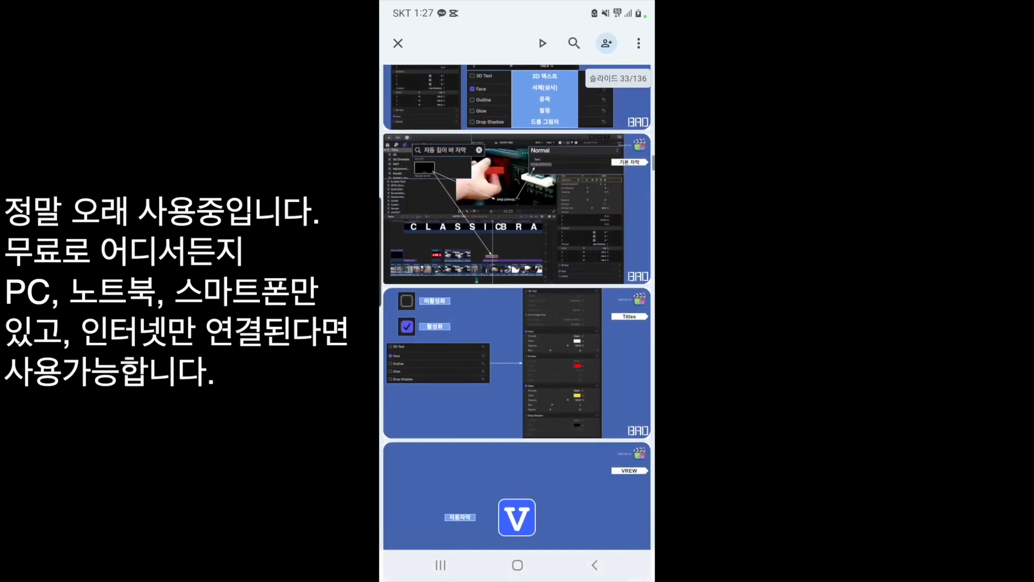